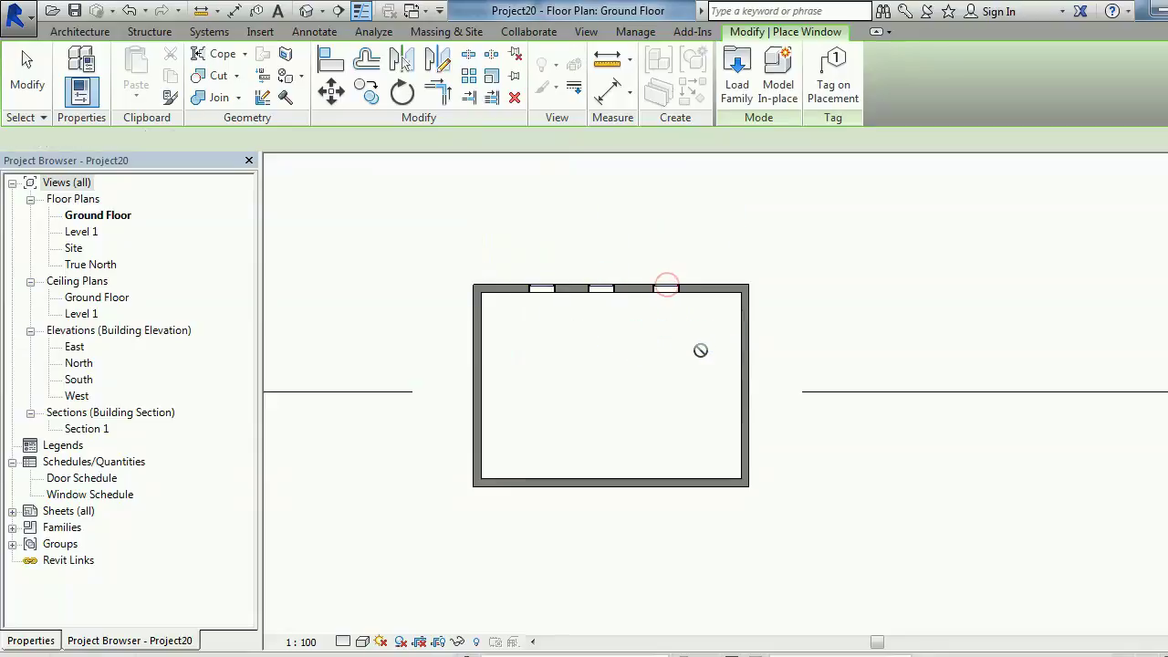
# Place a room inside the walled rectangle on the Ground Floor plan.
pyautogui.press('r')
pyautogui.press('m')
pyautogui.click(612, 391)
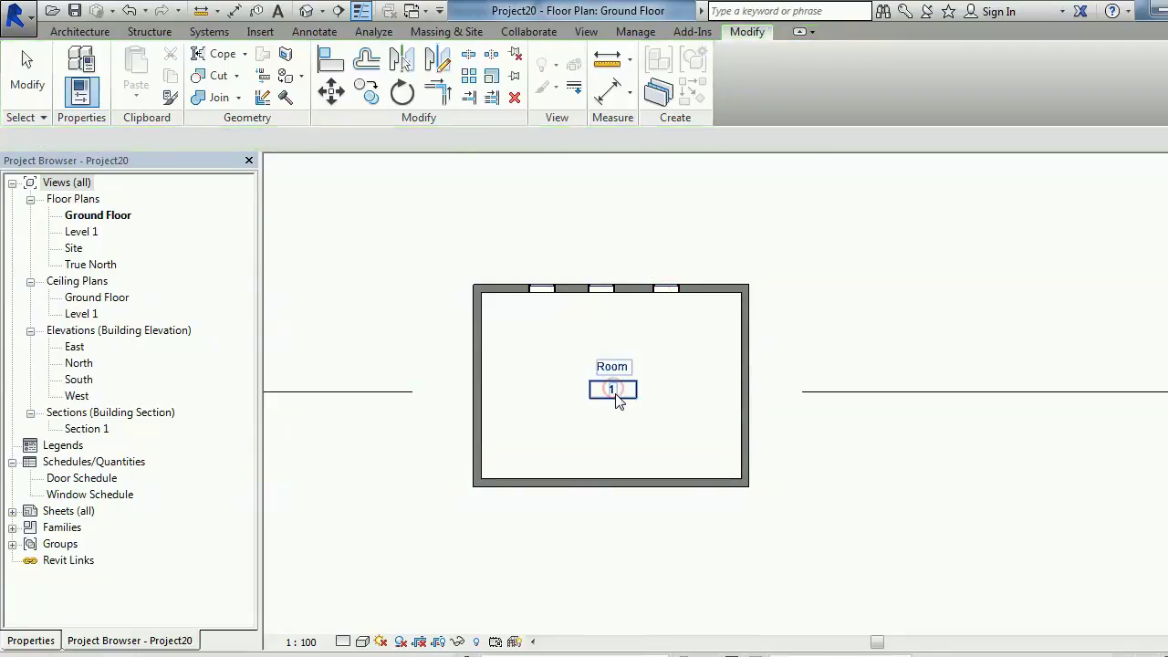
# Rename the placed room as Room 1 through its tag.
pyautogui.click(613, 366)
pyautogui.click(617, 366)
pyautogui.scroll(2, 616, 367)
pyautogui.write('Room 1')
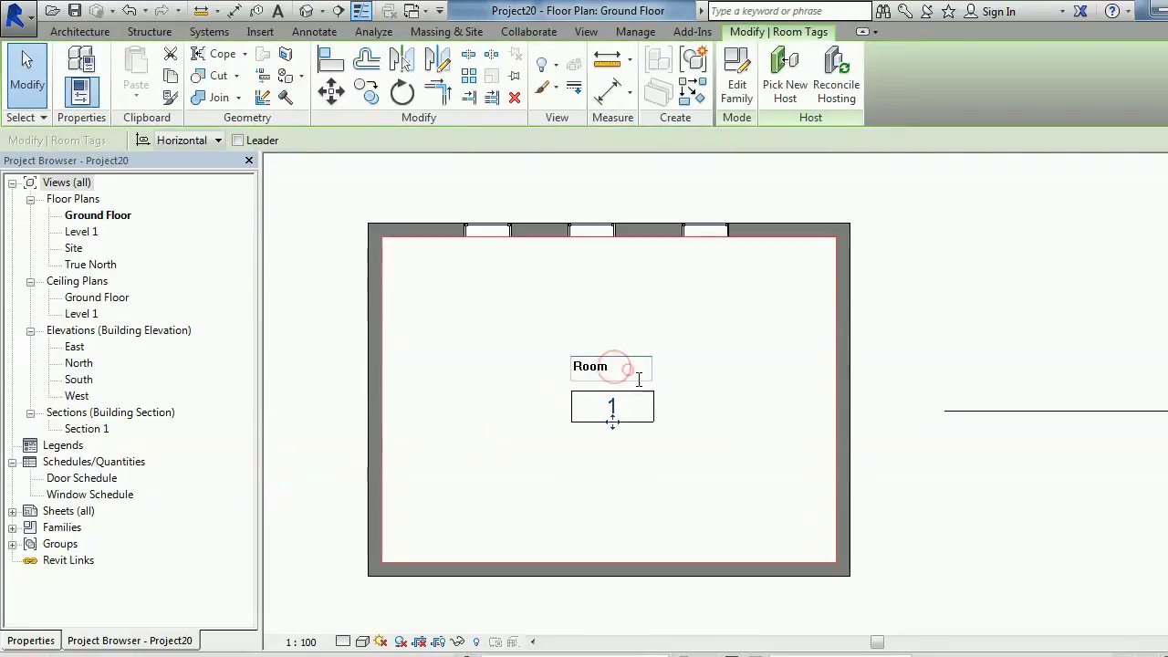
pyautogui.click(724, 451)
pyautogui.scroll(-1, 654, 459)
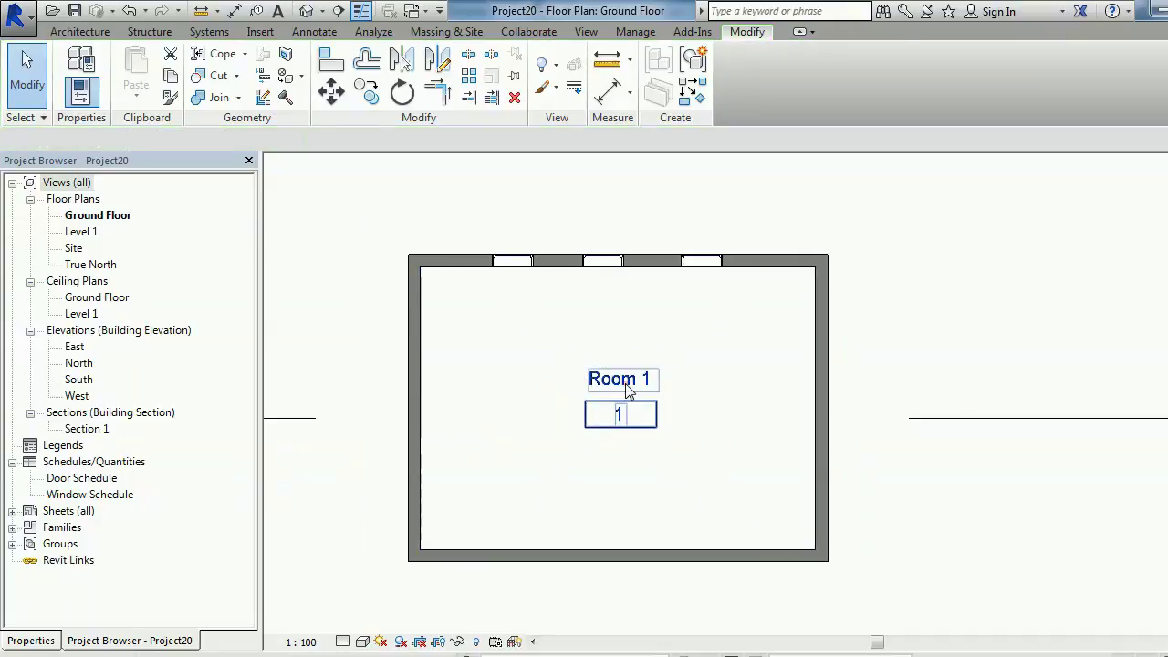
# Change the Room 1 tag's type to Room Tag With Area.
pyautogui.click(620, 417)
pyautogui.hotkey('ctrl', '1')
pyautogui.click(175, 206)
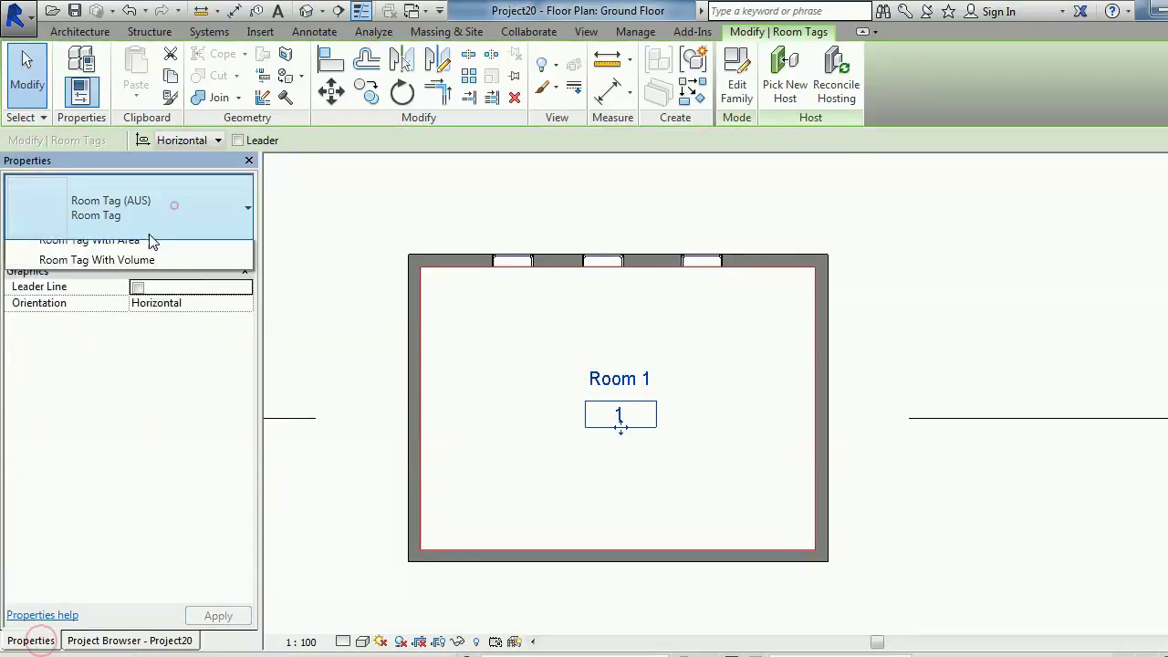
pyautogui.click(103, 292)
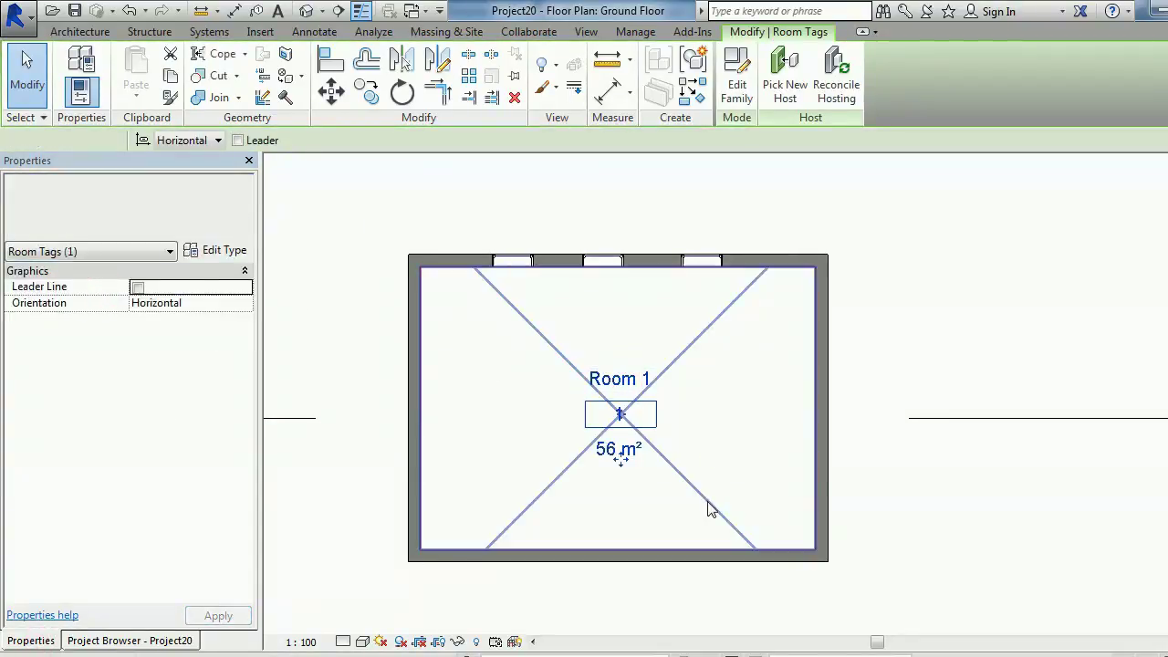
pyautogui.click(691, 499)
pyautogui.press('Escape')
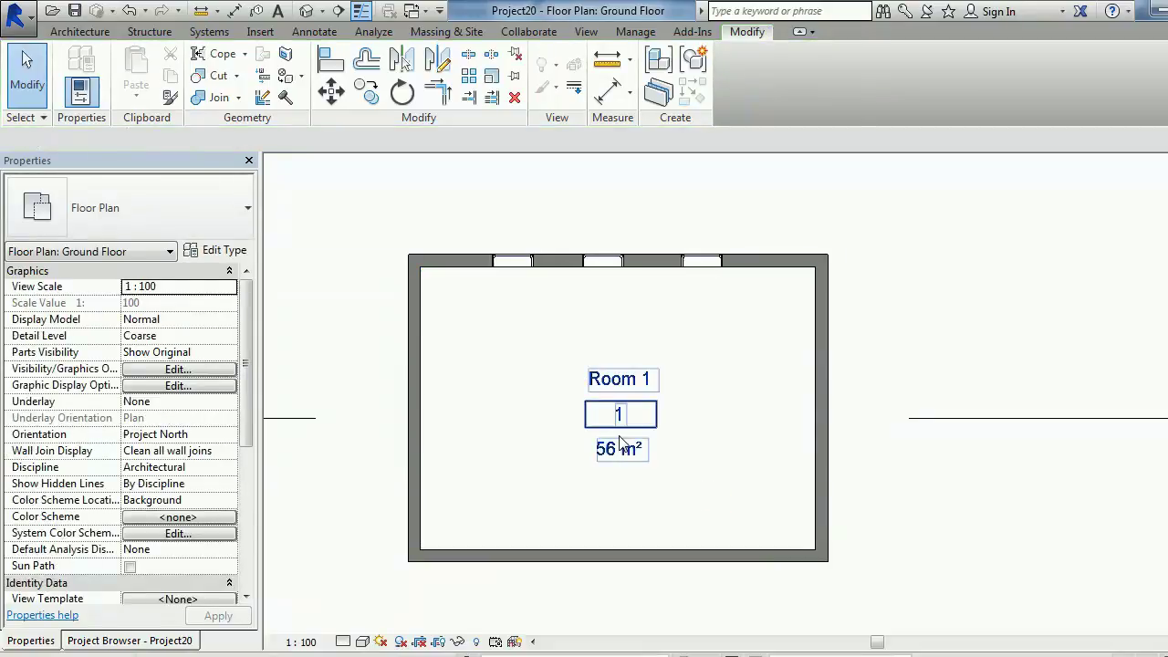
# Open the room tag's family for editing and bring up the parameters of its 150 m2 area label.
pyautogui.click(620, 441)
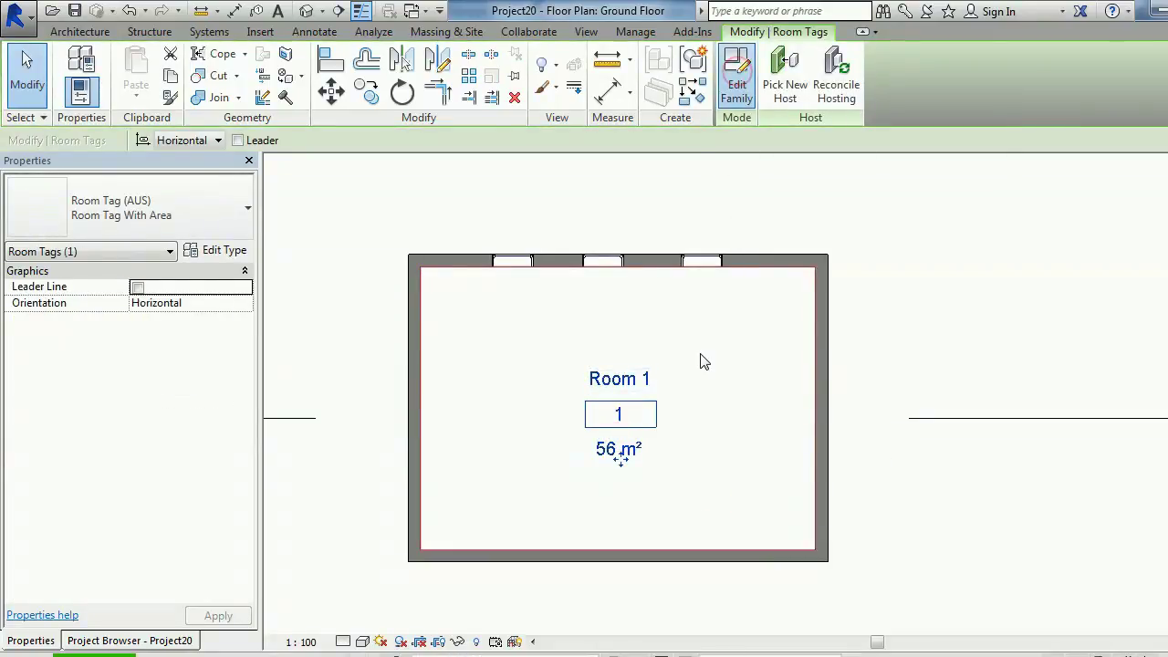
pyautogui.doubleClick(637, 383)
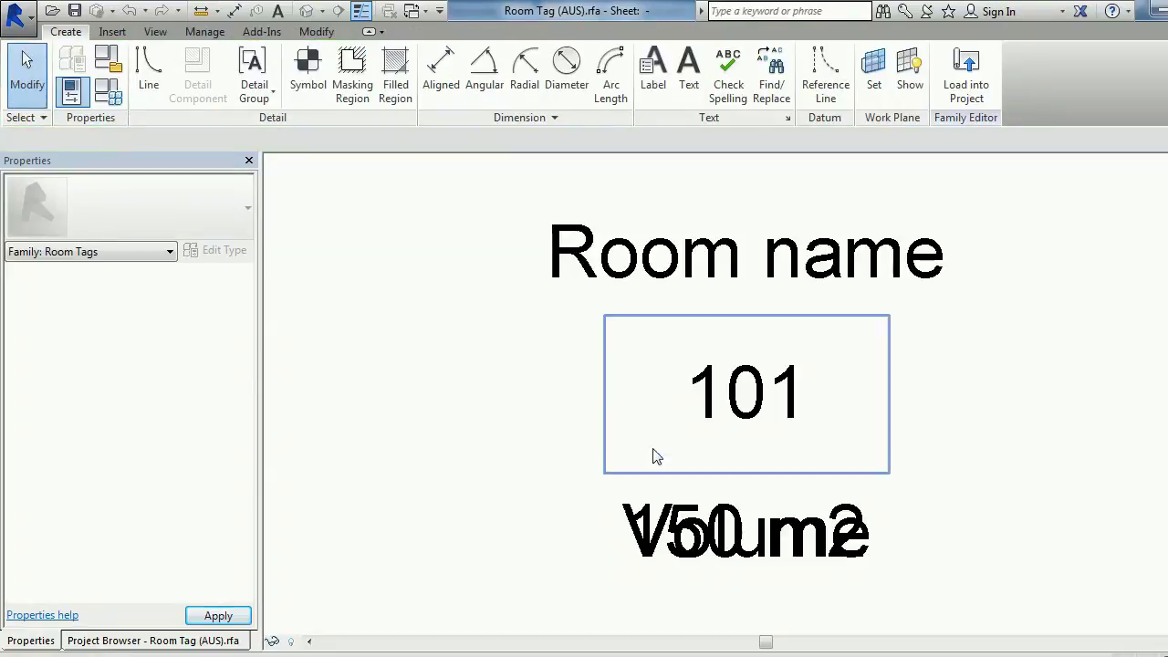
pyautogui.click(655, 461)
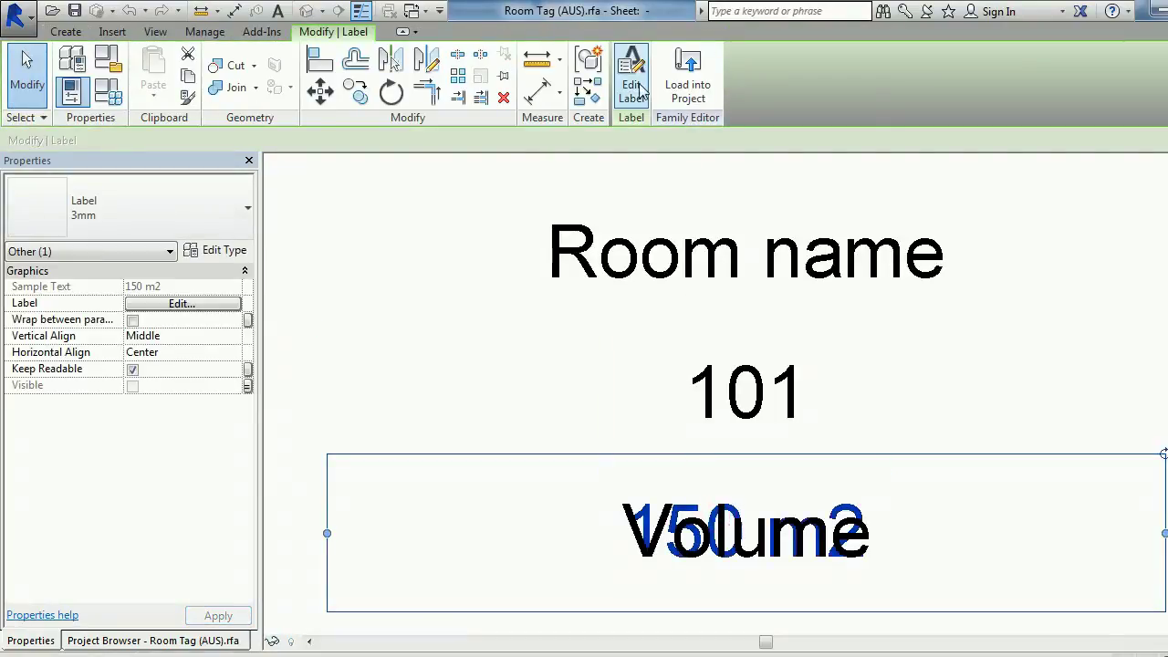
pyautogui.click(639, 89)
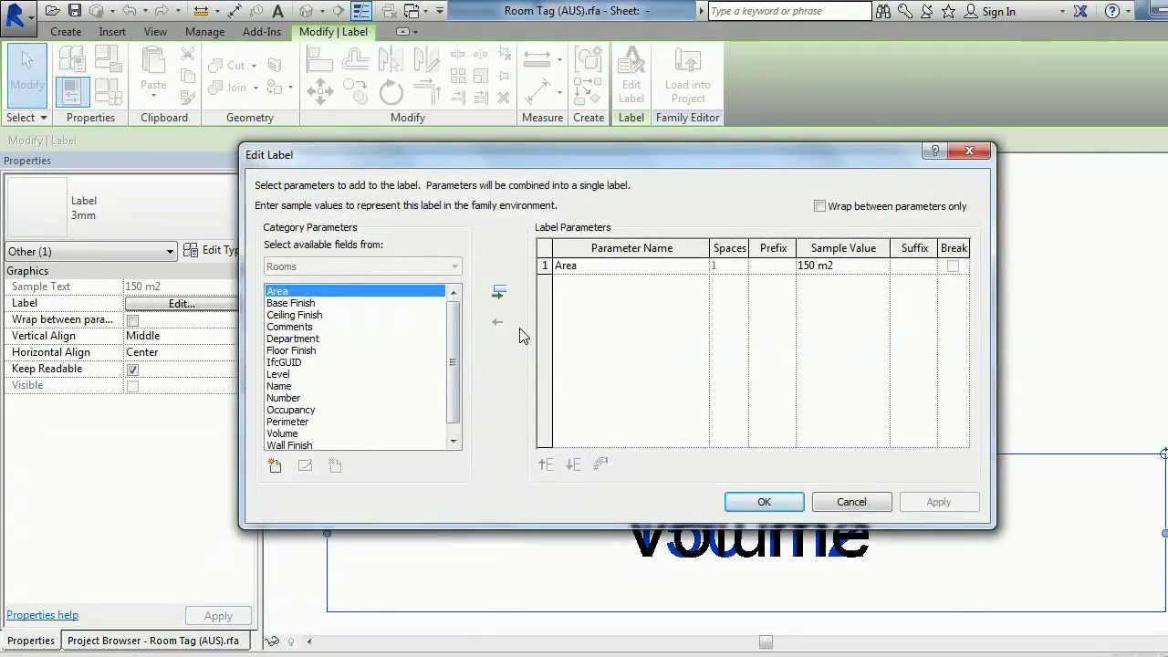
# Override the Area label's project format with the m² unit symbol and reload the tag family into the project, overwriting the existing version.
pyautogui.click(602, 267)
pyautogui.click(600, 463)
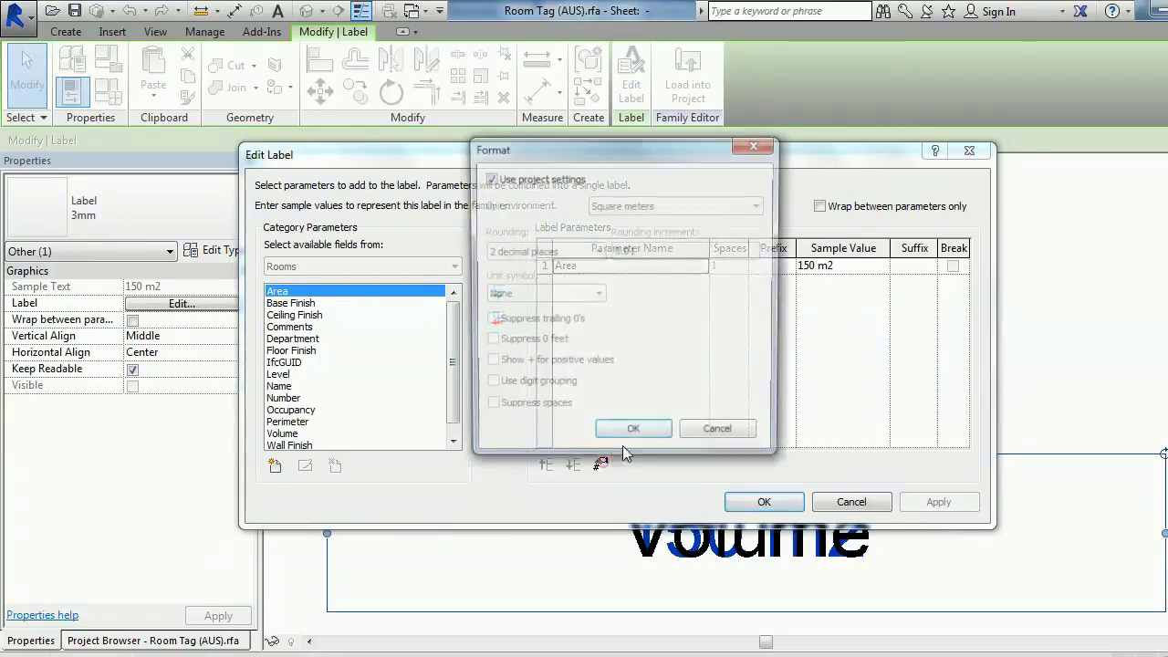
pyautogui.click(489, 178)
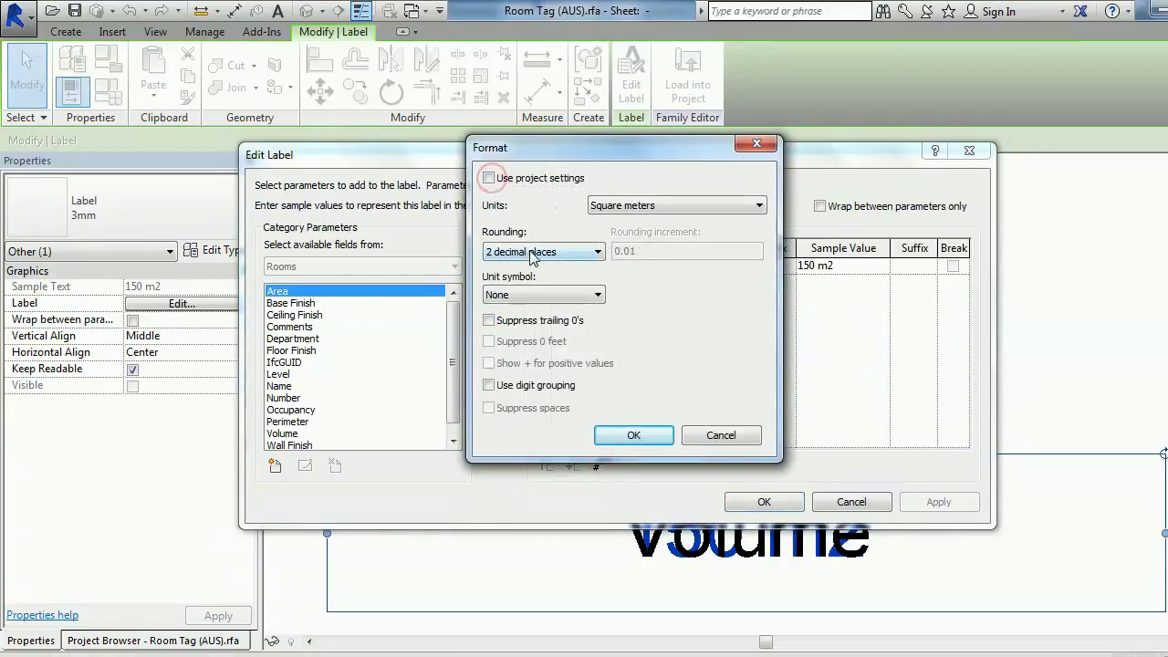
pyautogui.click(587, 301)
pyautogui.click(543, 321)
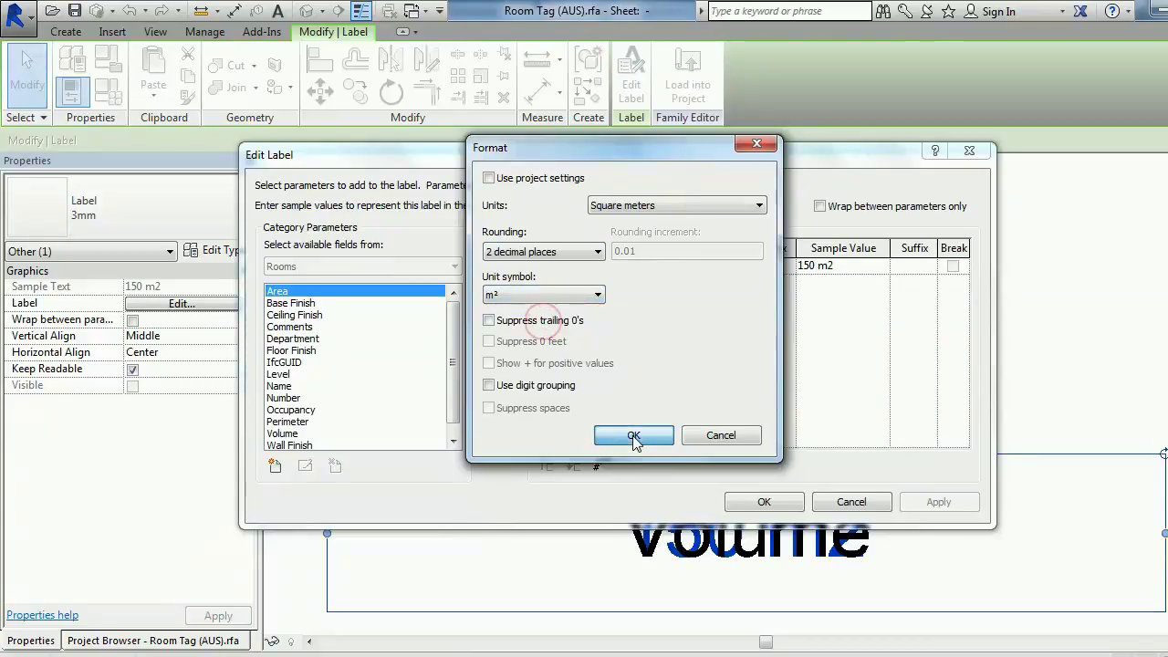
pyautogui.click(633, 435)
pyautogui.click(774, 501)
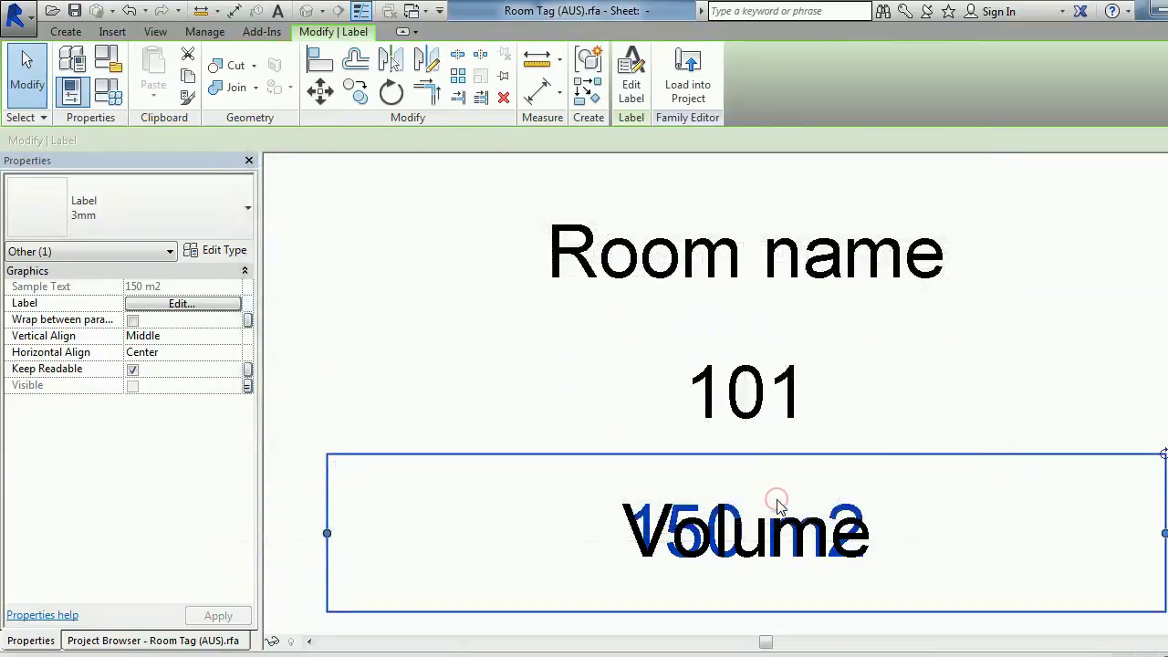
pyautogui.click(688, 71)
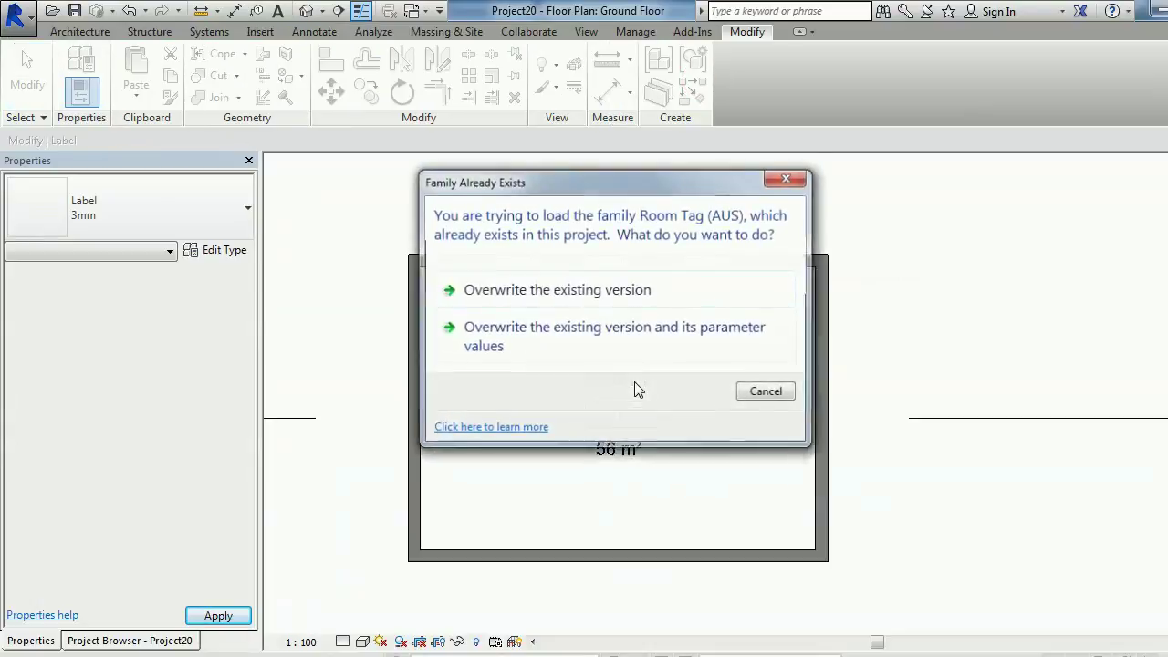
pyautogui.click(598, 289)
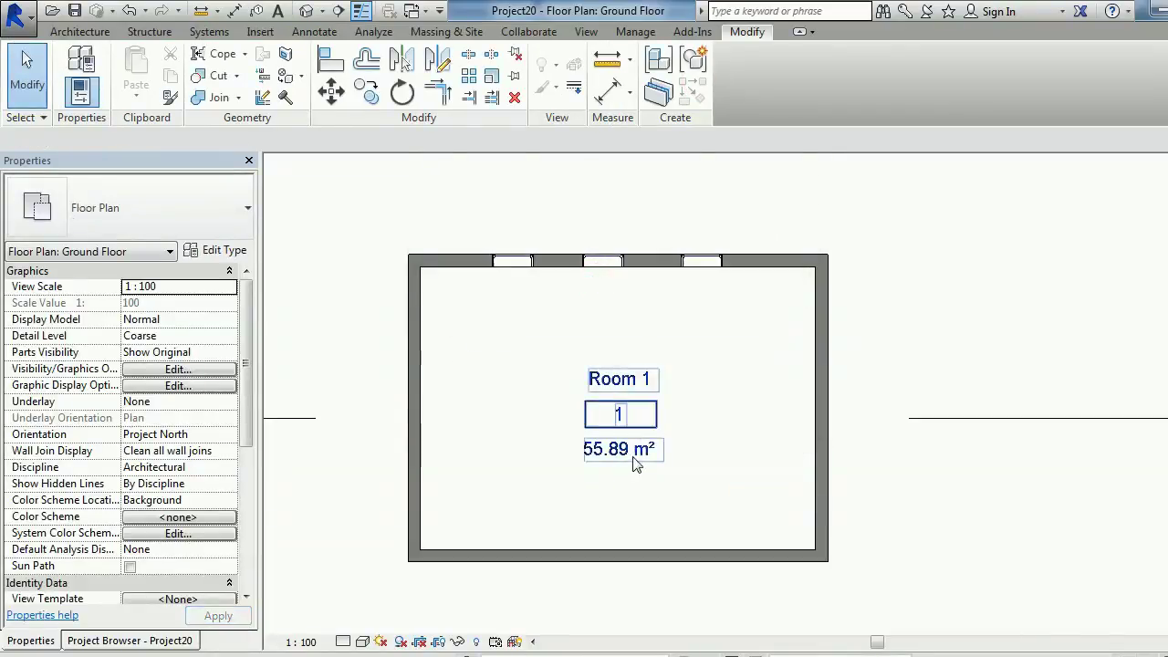
# Open the Window Schedule and bring up its field settings.
pyautogui.click(128, 641)
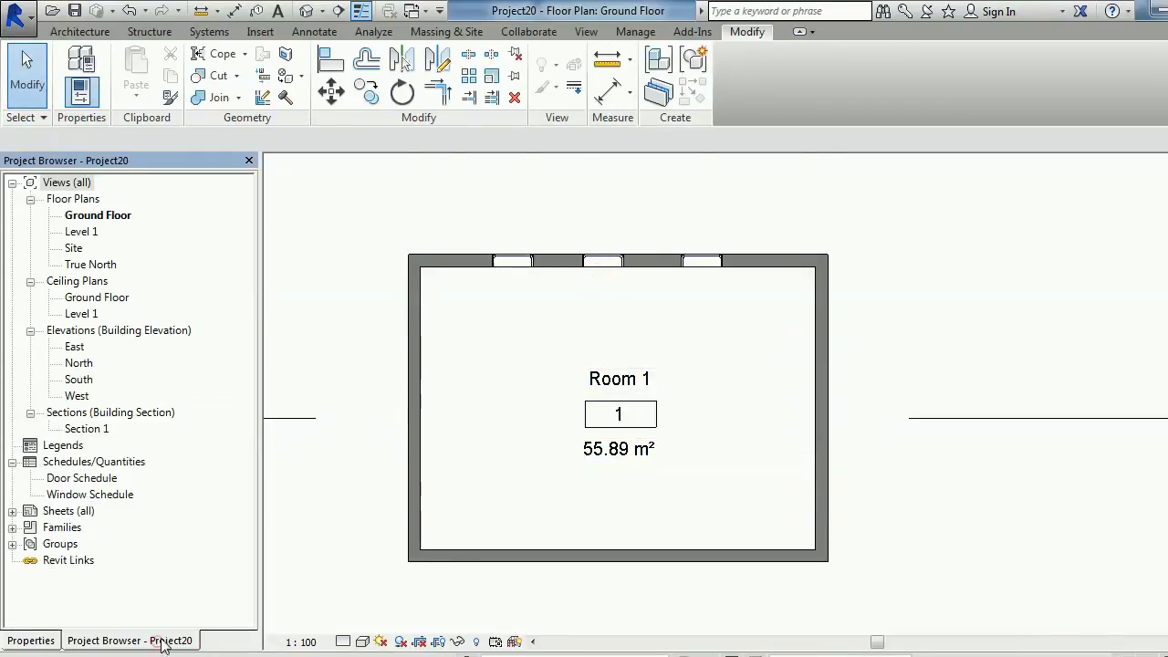
pyautogui.doubleClick(84, 495)
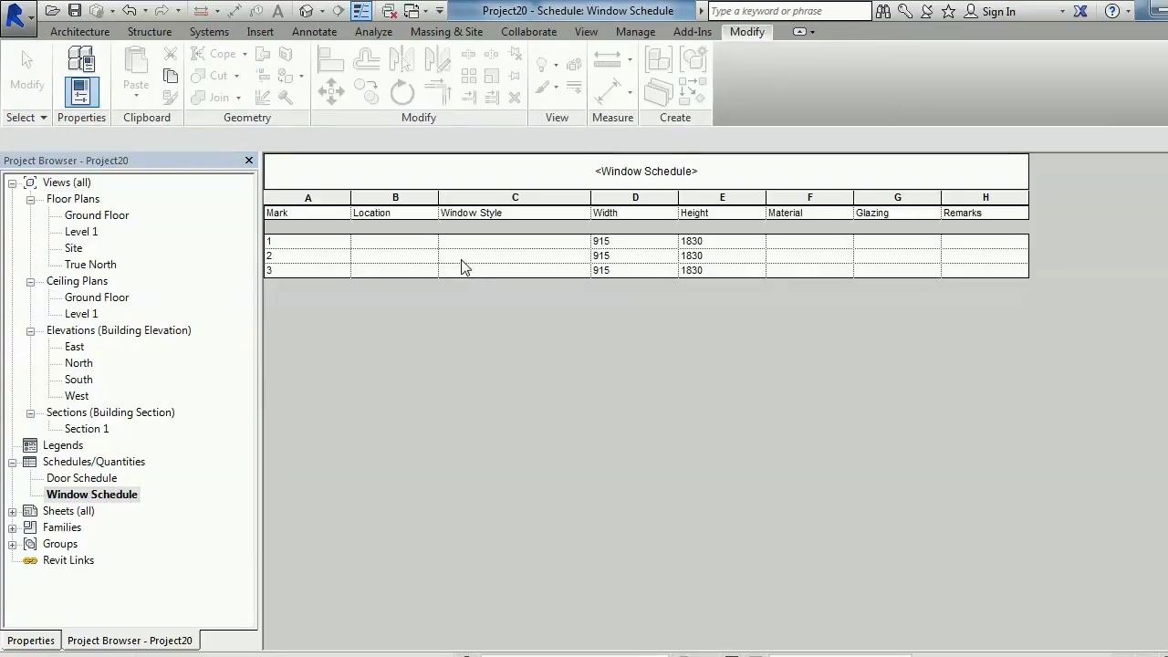
pyautogui.click(31, 641)
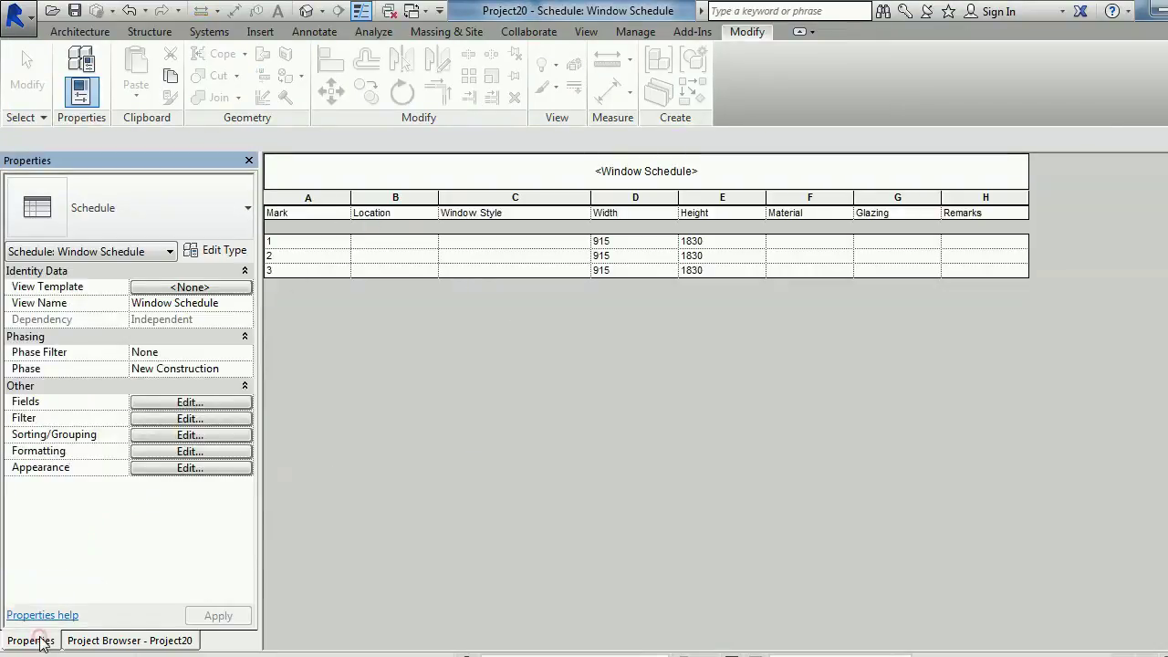
pyautogui.click(152, 403)
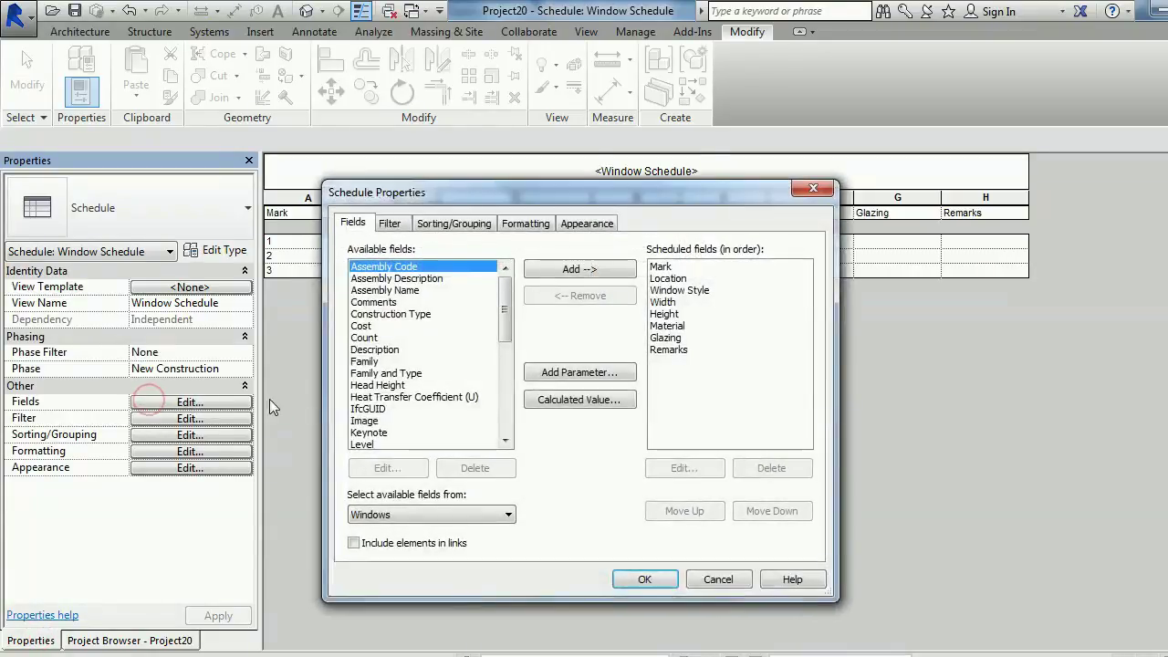
# Remove the Location, Window Style, Material, Glazing and Remarks fields from the window schedule.
pyautogui.moveTo(521, 197); pyautogui.dragTo(585, 227)
pyautogui.click(739, 310)
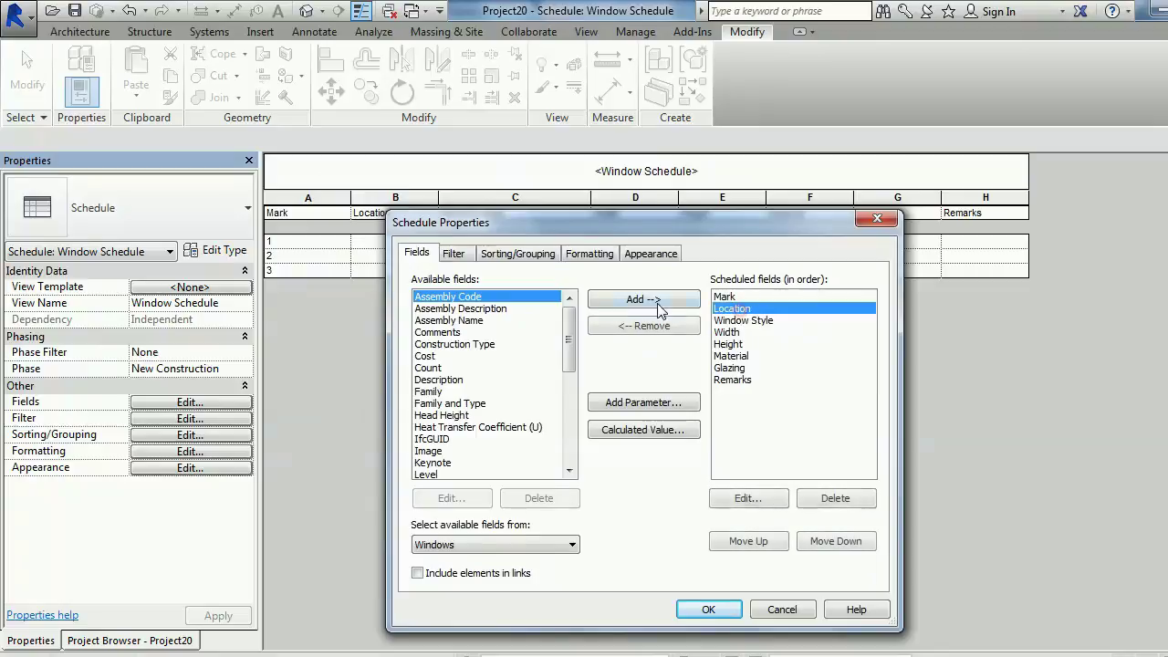
pyautogui.click(666, 327)
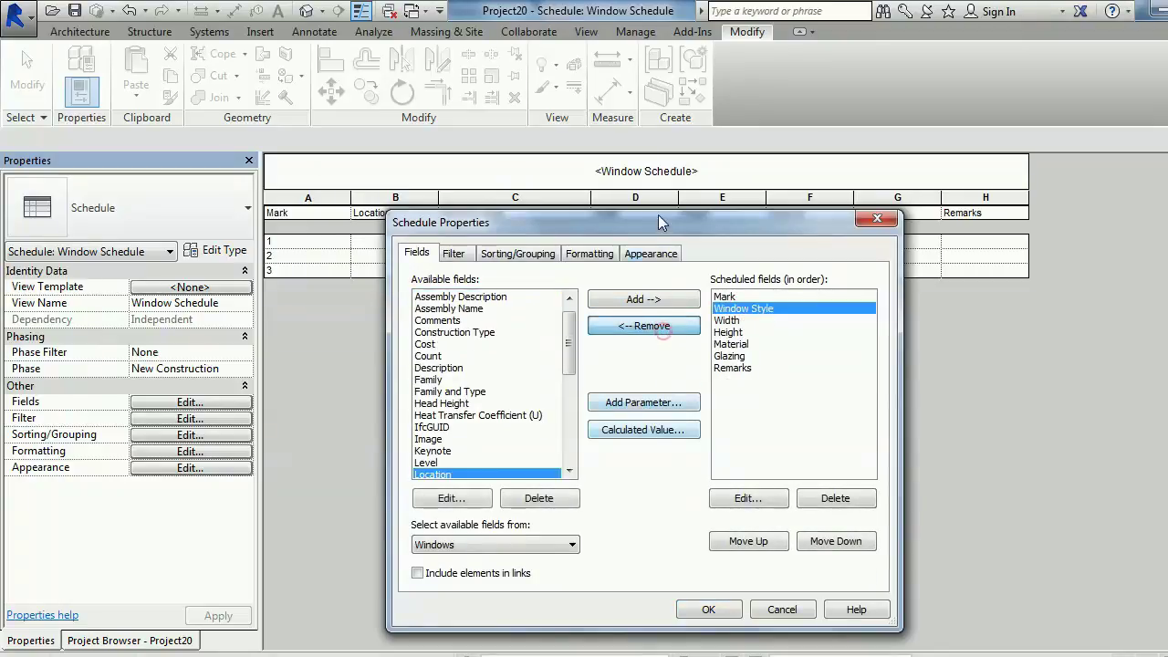
pyautogui.moveTo(662, 233); pyautogui.dragTo(646, 290)
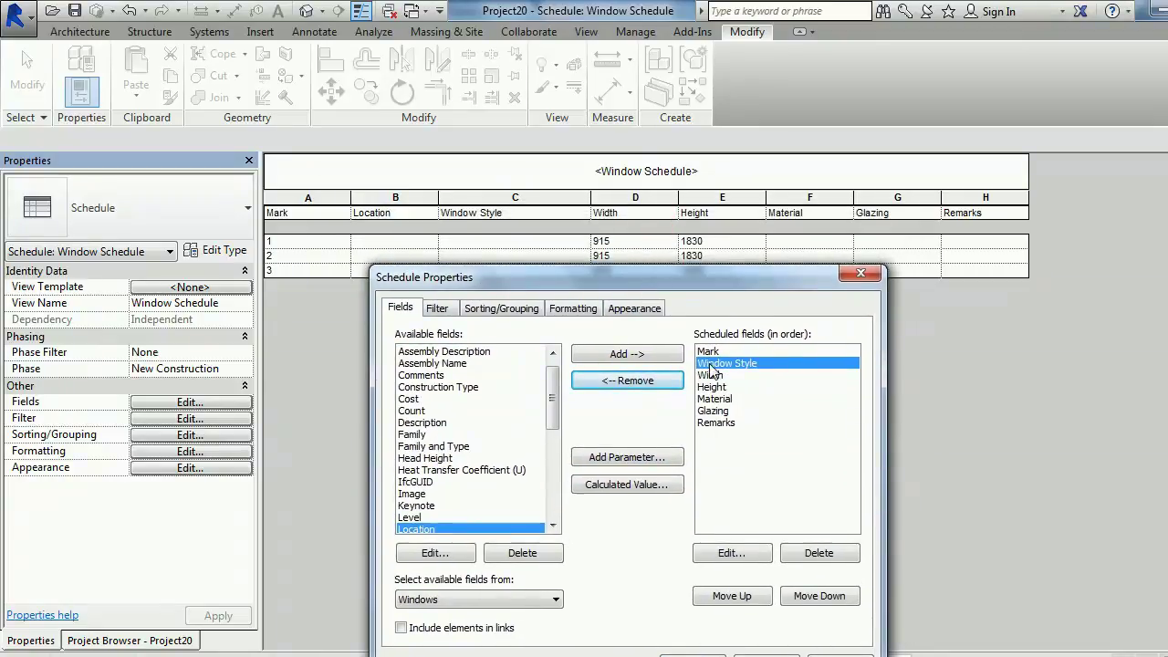
pyautogui.click(641, 380)
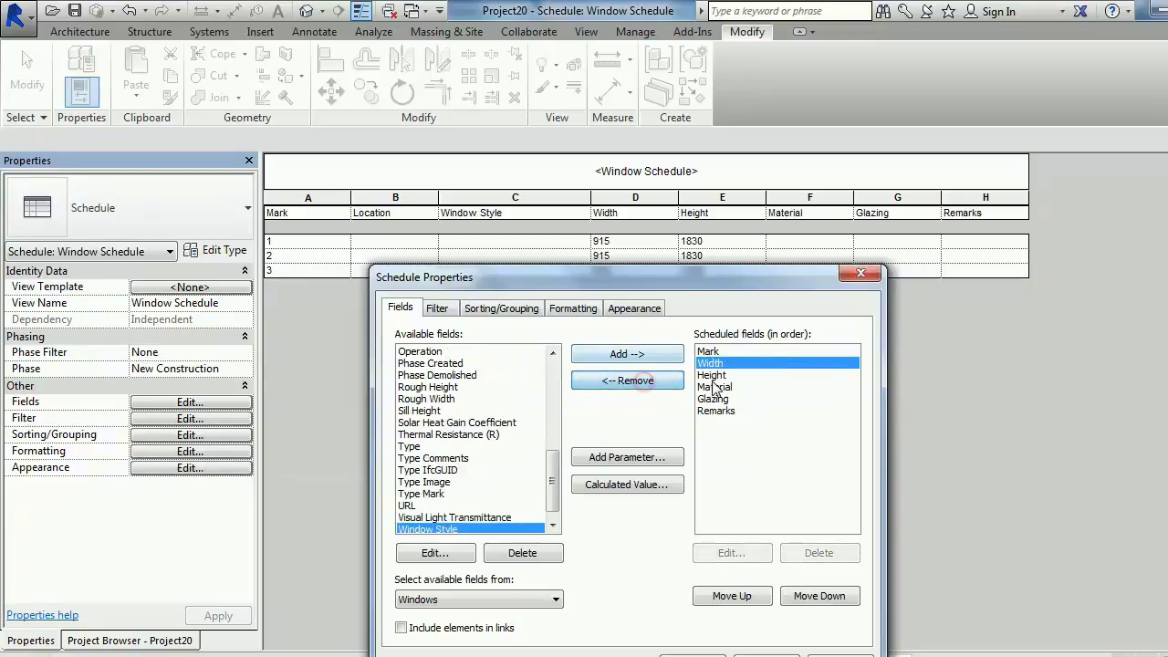
pyautogui.click(714, 386)
pyautogui.click(643, 382)
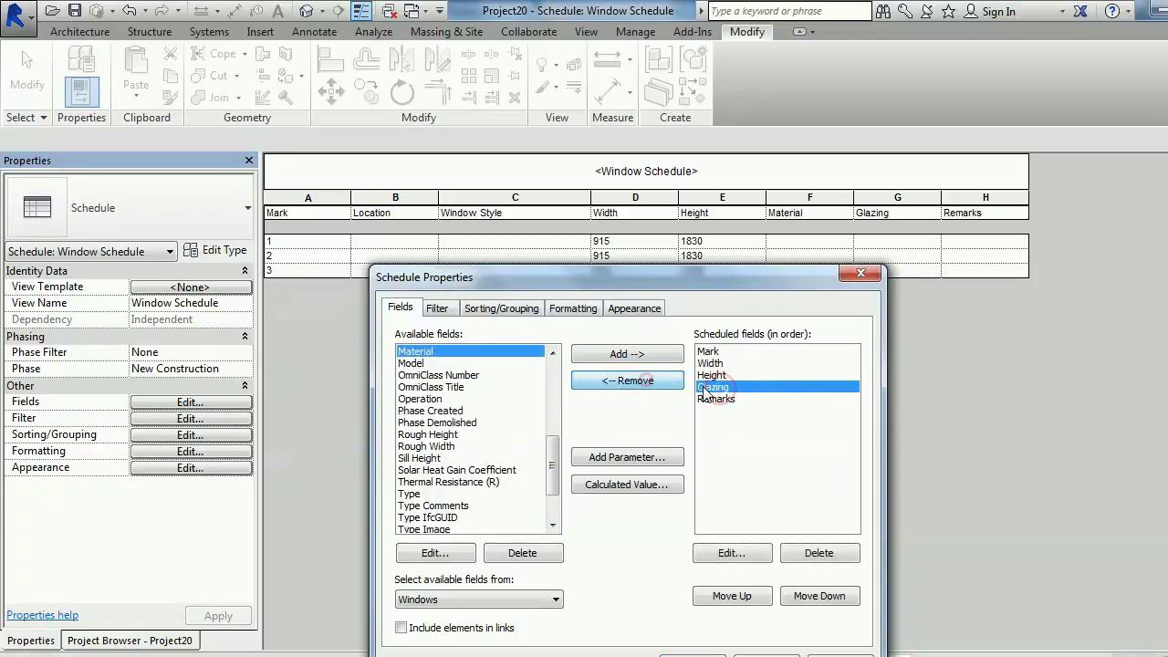
pyautogui.click(651, 385)
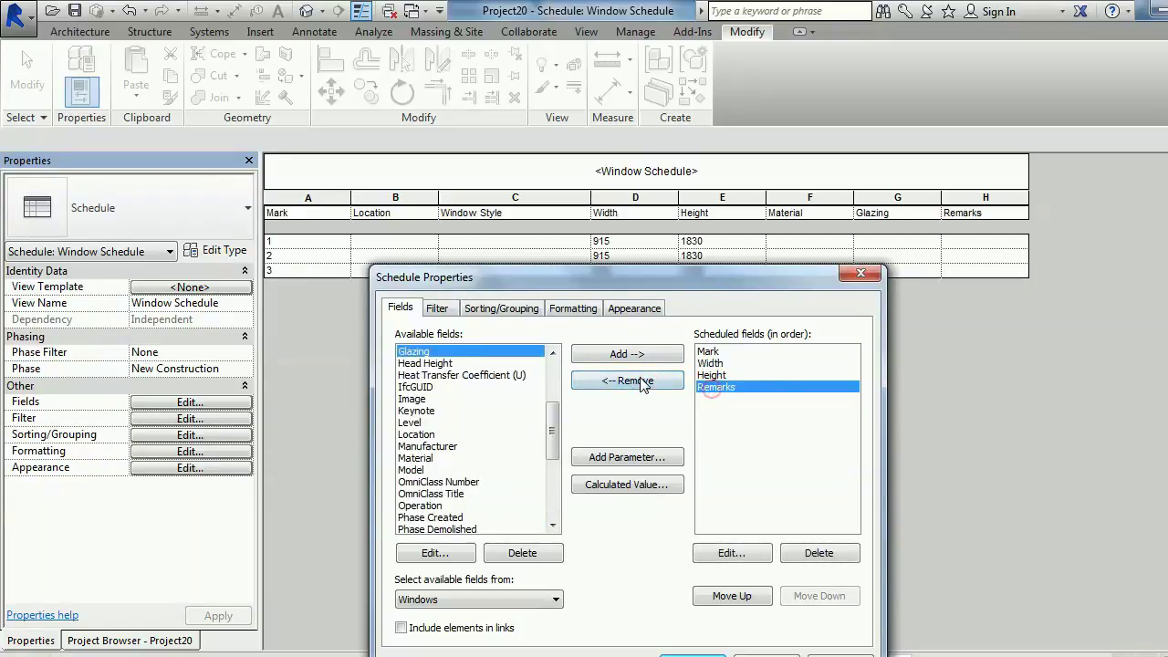
pyautogui.click(642, 379)
pyautogui.moveTo(668, 285); pyautogui.dragTo(669, 216)
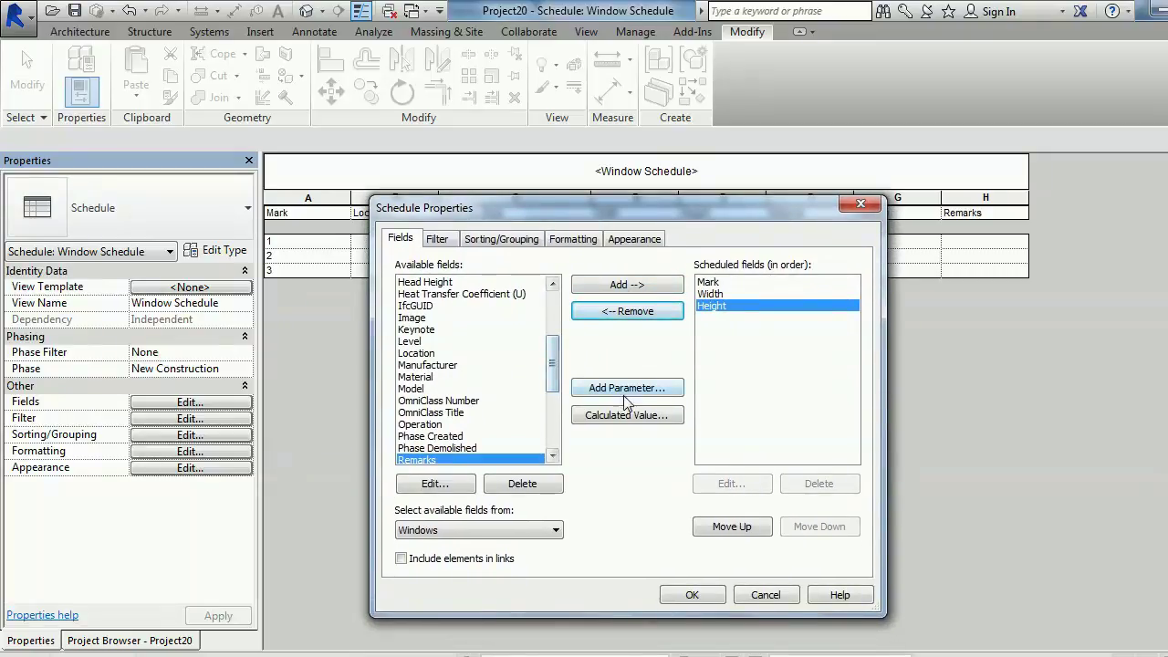
# Start a calculated value named Glazing Area for the window schedule, with Area as its type.
pyautogui.click(658, 415)
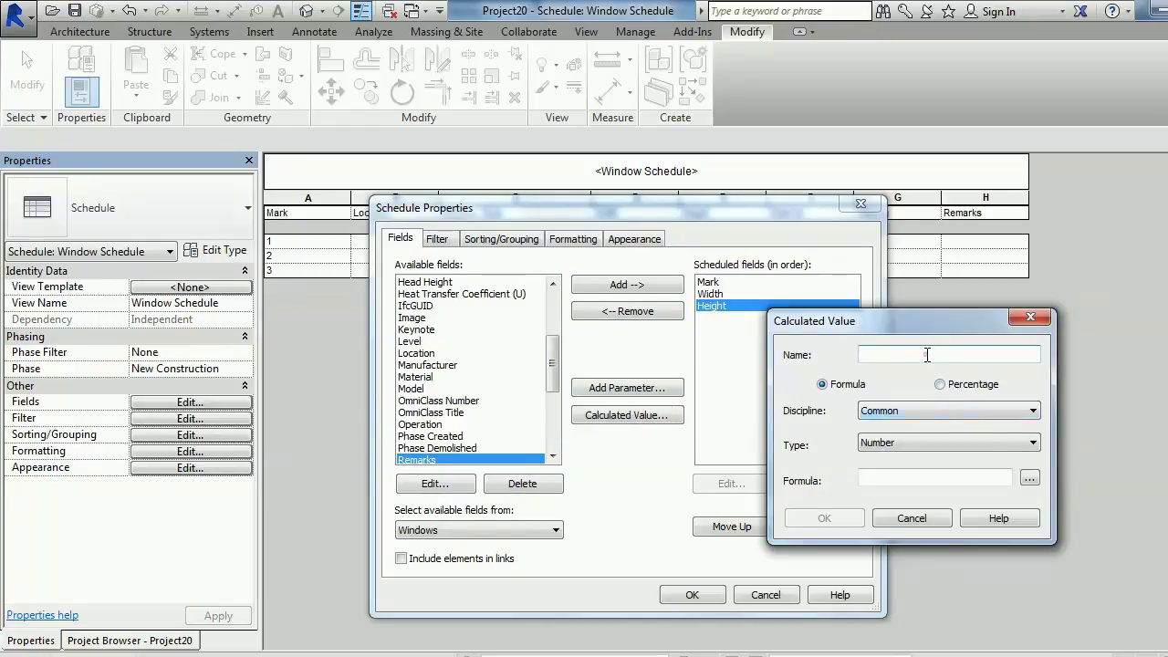
pyautogui.write('Glazi')
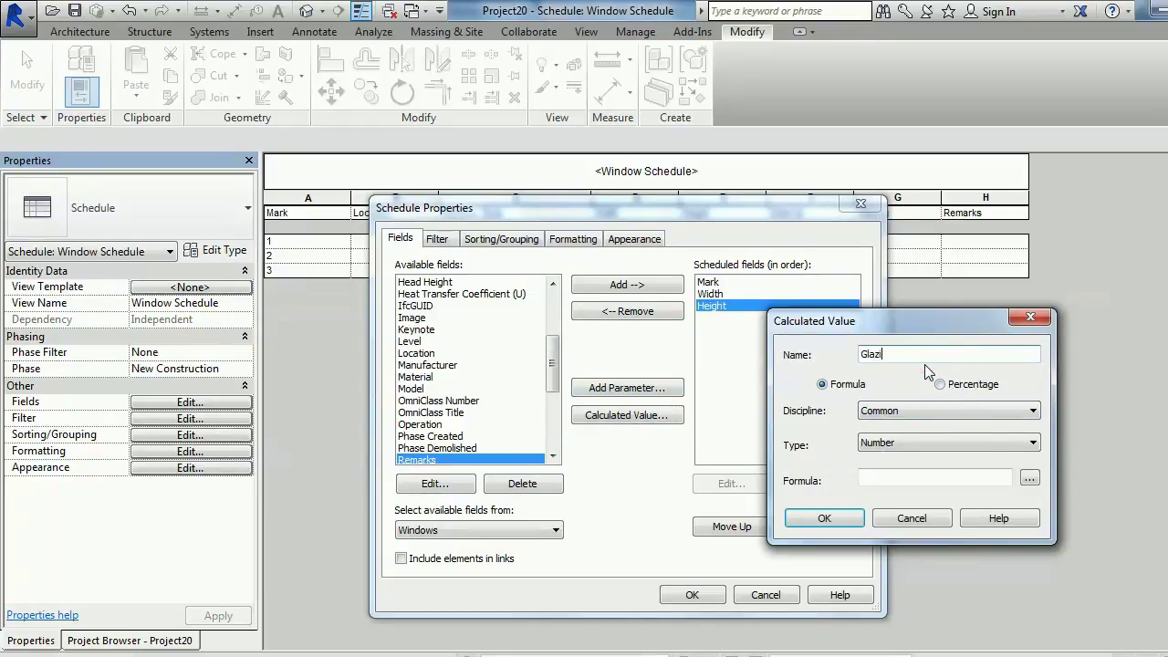
pyautogui.write('ng Area')
pyautogui.click(912, 442)
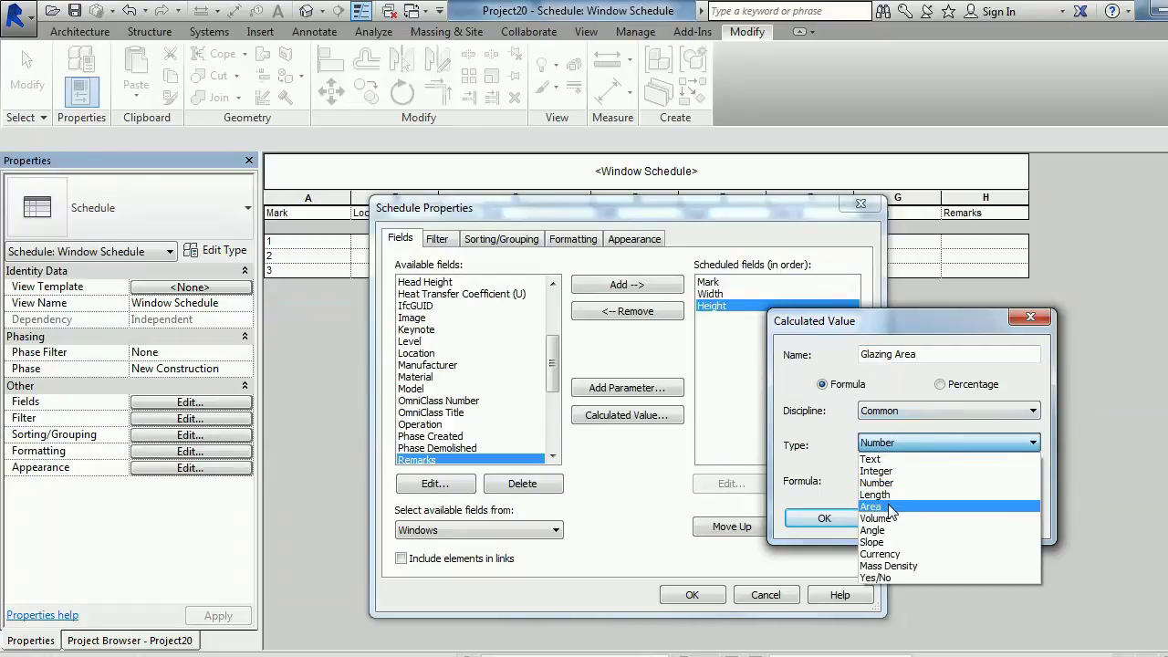
pyautogui.click(890, 506)
# Build the formula Width*Height for Glazing Area from the schedule's fields and add the calculated value to the schedule.
pyautogui.click(1029, 478)
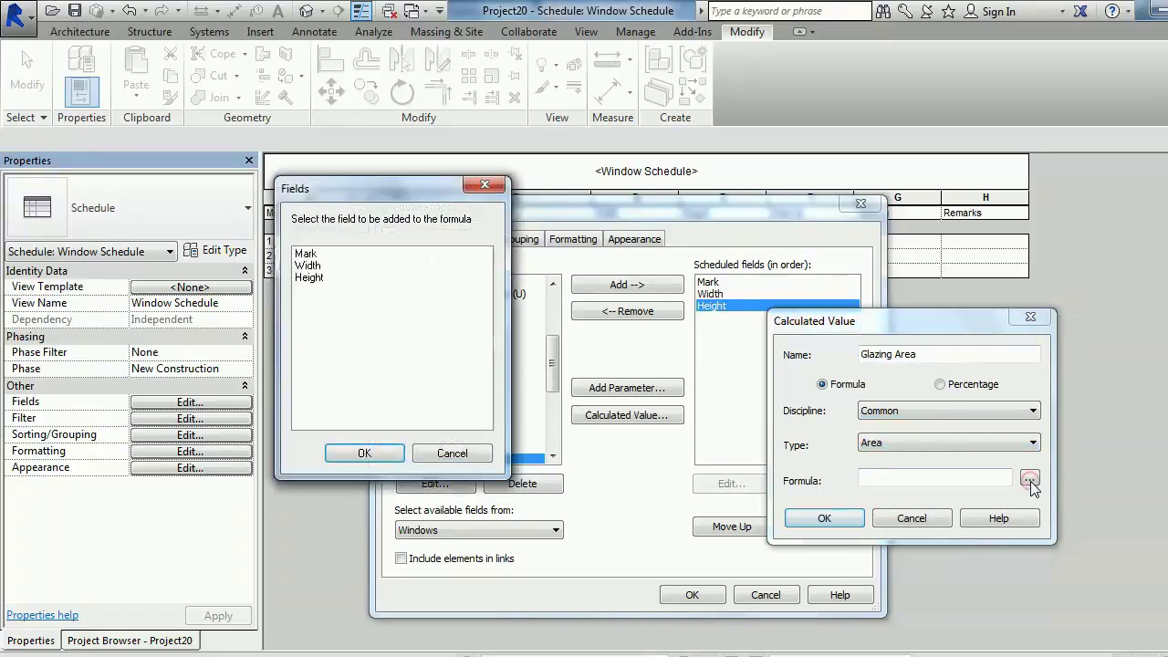
pyautogui.click(310, 265)
pyautogui.click(366, 453)
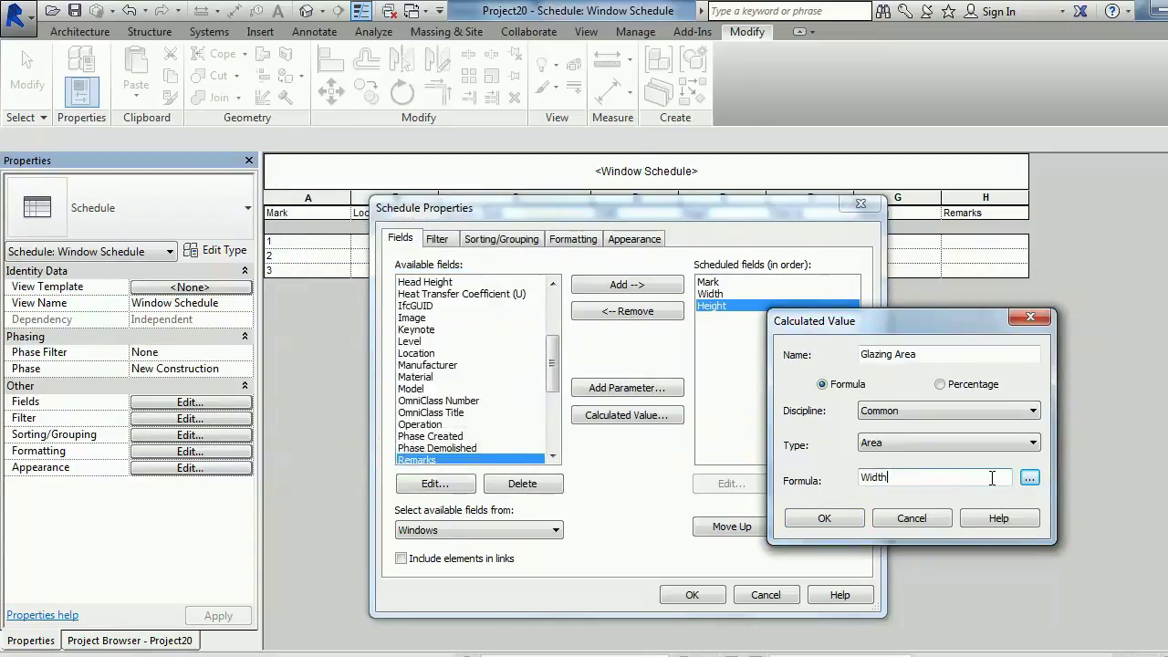
pyautogui.write('*')
pyautogui.click(1029, 479)
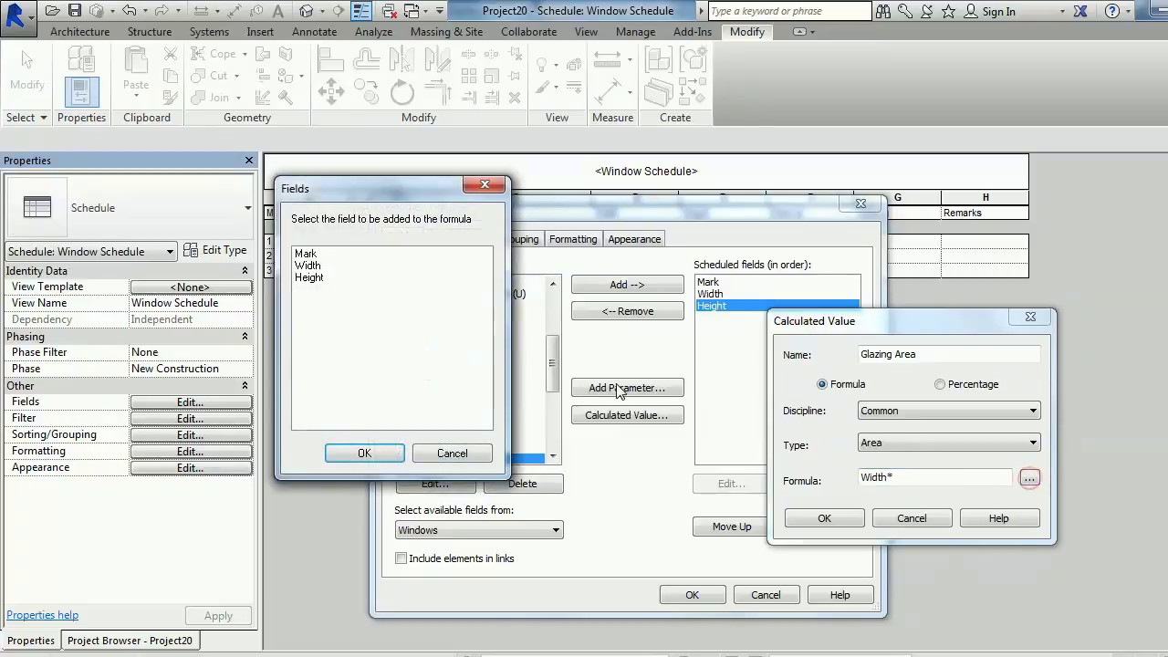
pyautogui.click(307, 278)
pyautogui.click(364, 453)
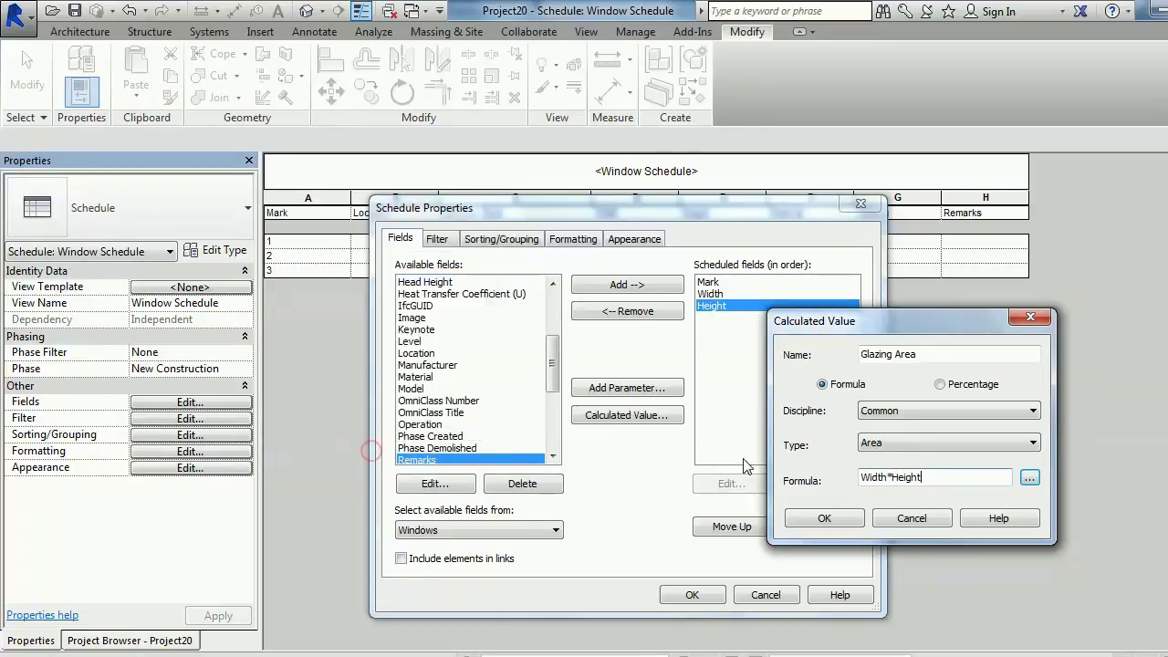
pyautogui.click(821, 519)
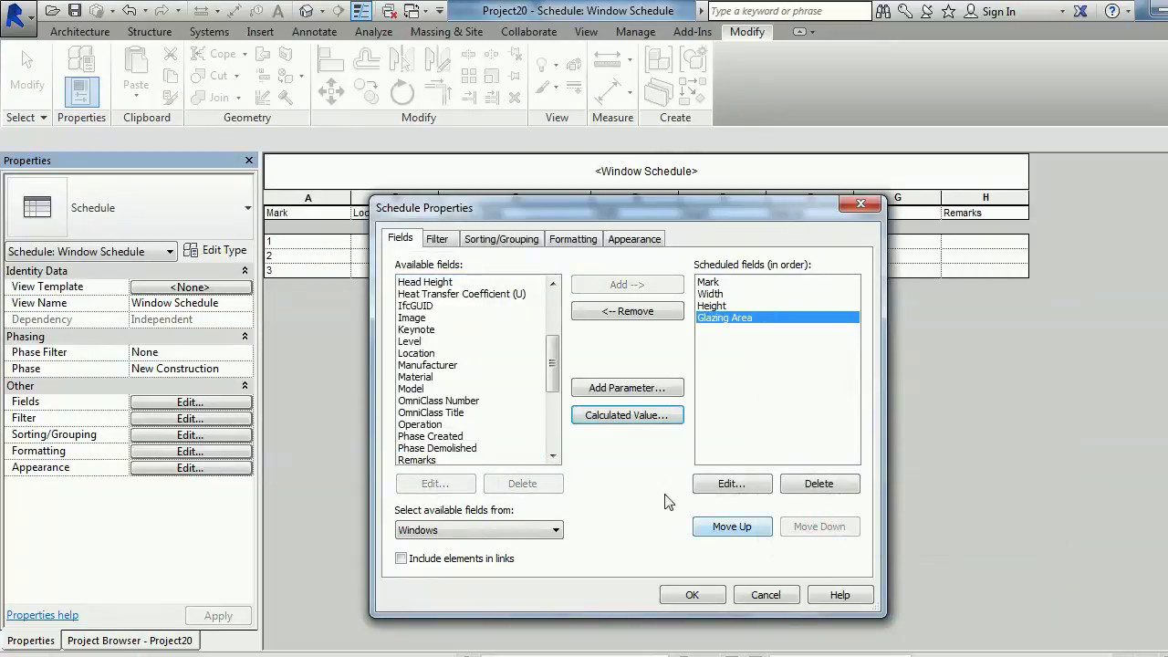
# Override the project units for the Glazing Area field with rounding to 2 decimal places and apply the schedule changes.
pyautogui.click(566, 239)
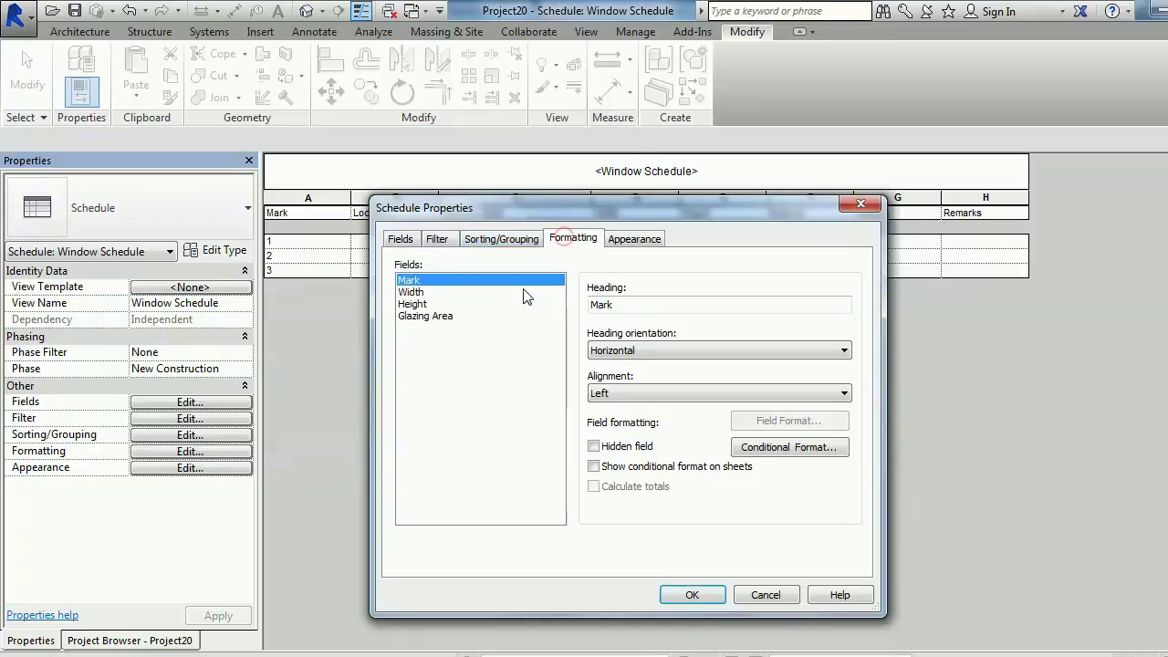
pyautogui.click(422, 317)
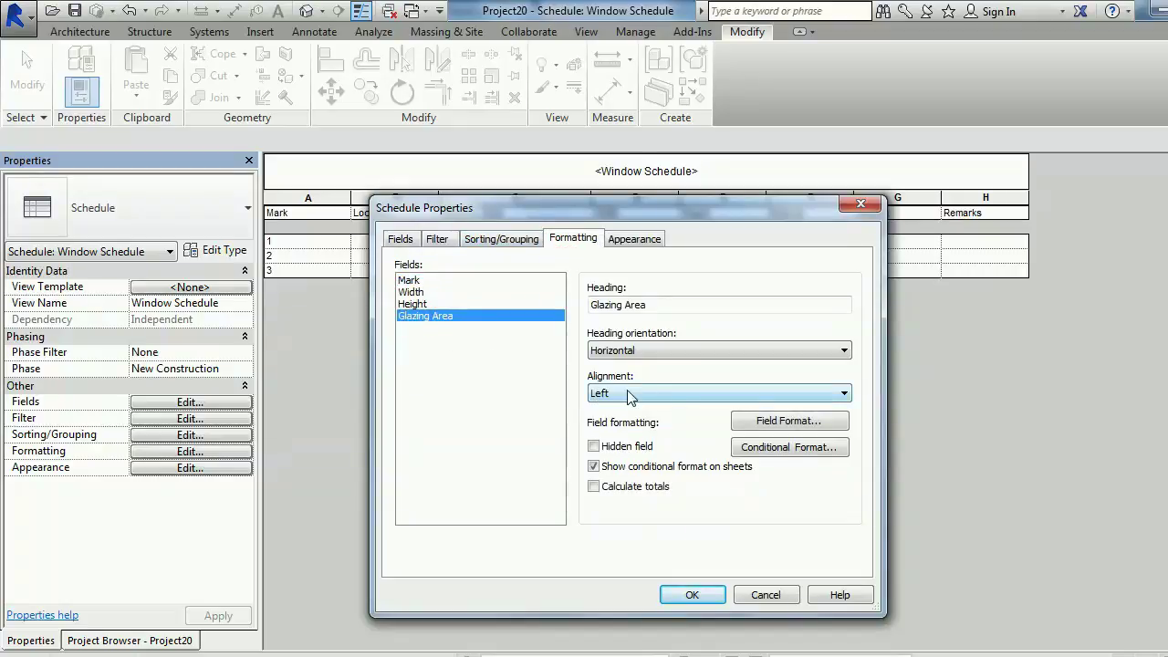
pyautogui.click(747, 422)
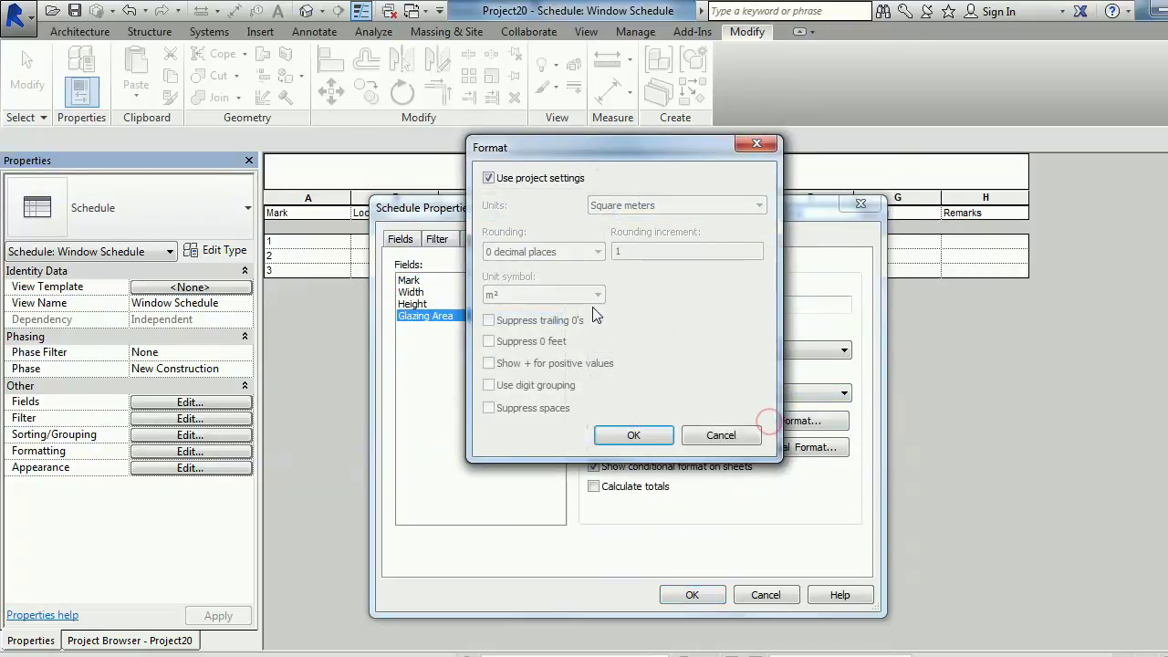
pyautogui.click(516, 178)
pyautogui.click(539, 250)
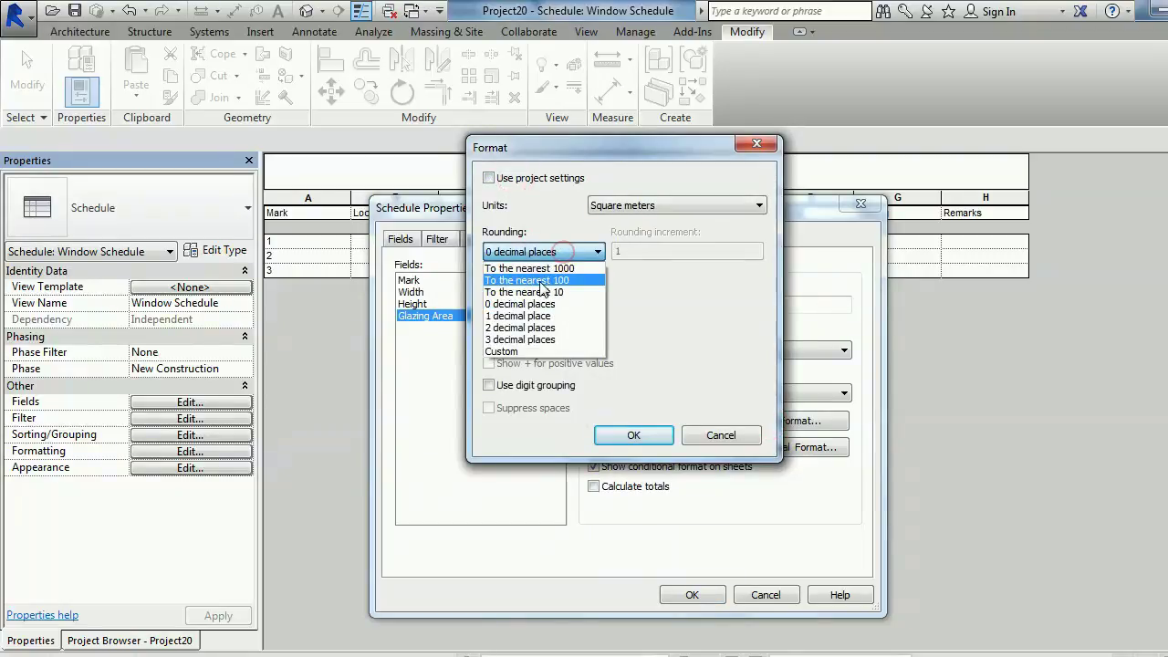
pyautogui.click(527, 319)
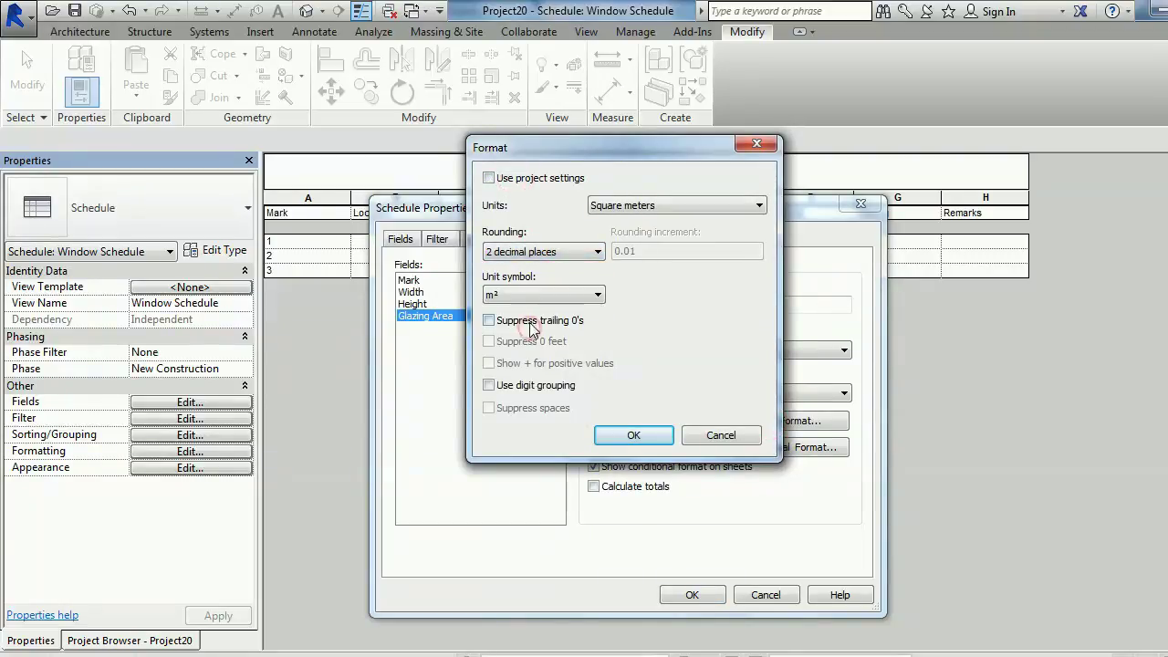
pyautogui.click(633, 435)
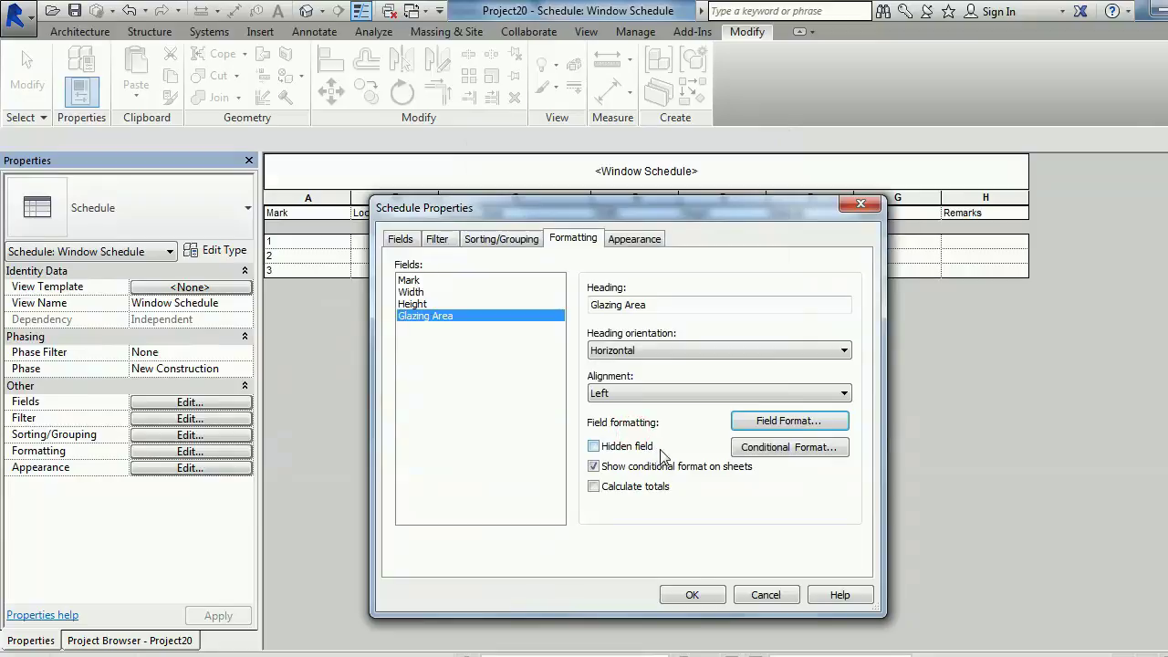
pyautogui.click(693, 595)
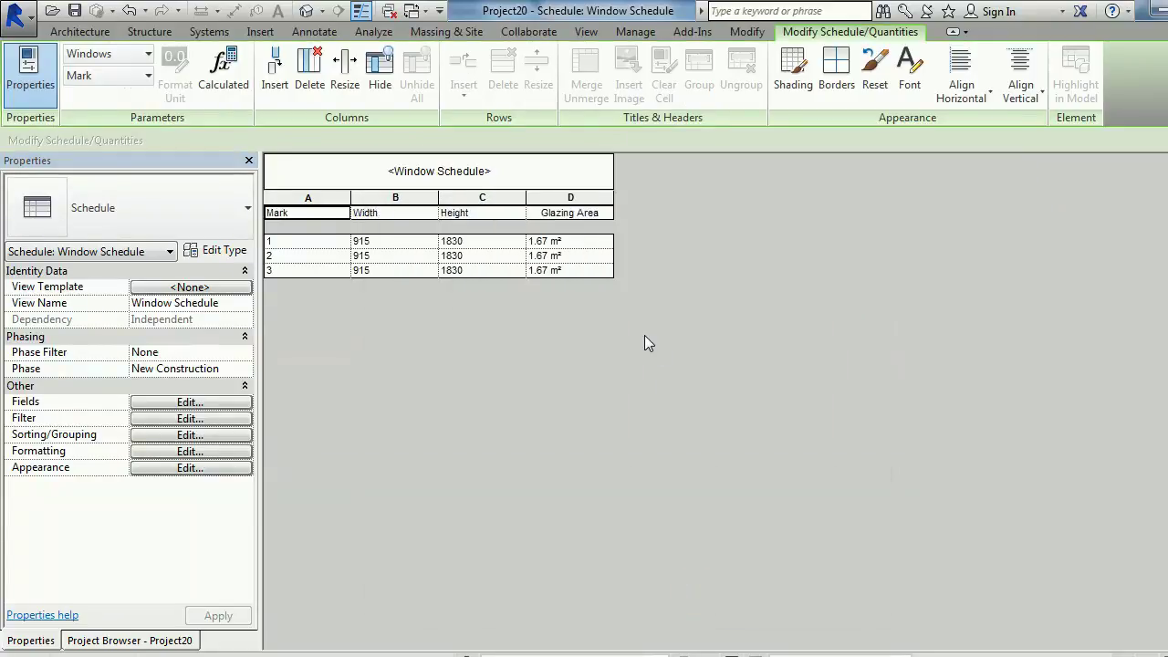
# Add the From Room: Name and To Room: Name fields to the window schedule.
pyautogui.click(205, 403)
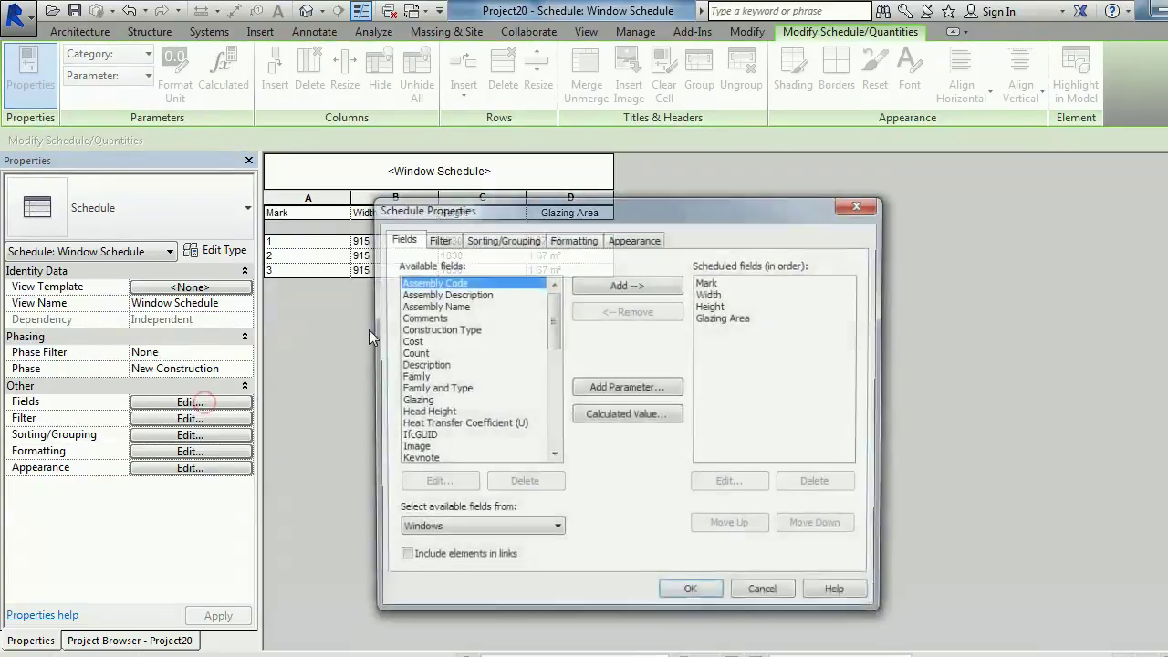
pyautogui.click(509, 530)
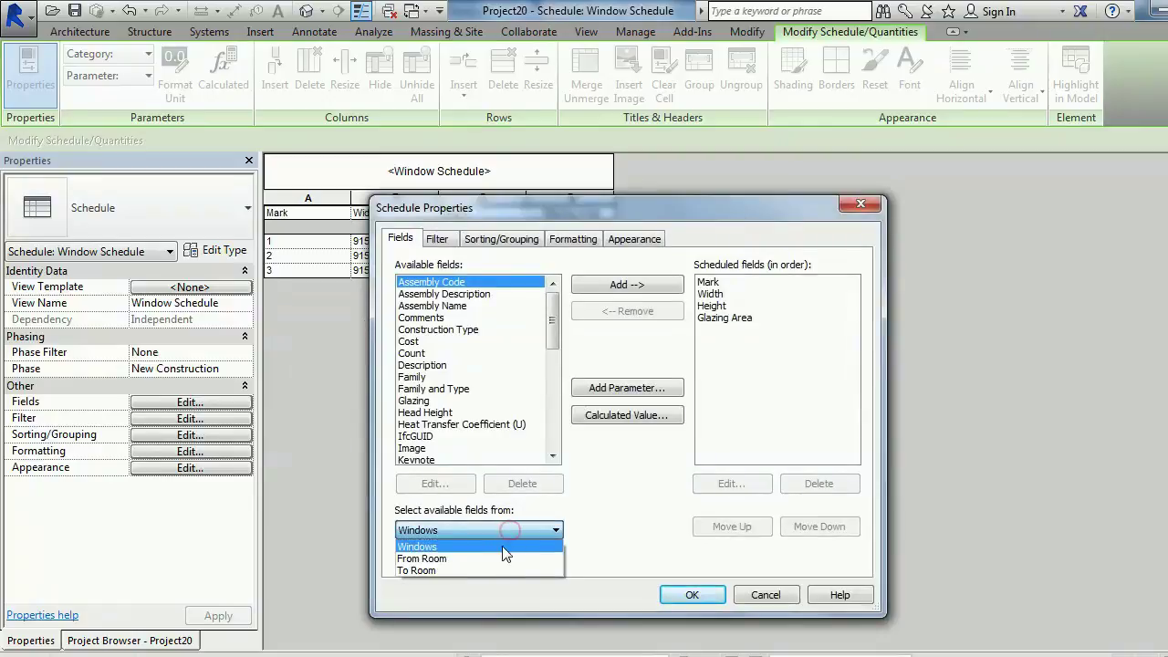
pyautogui.click(477, 558)
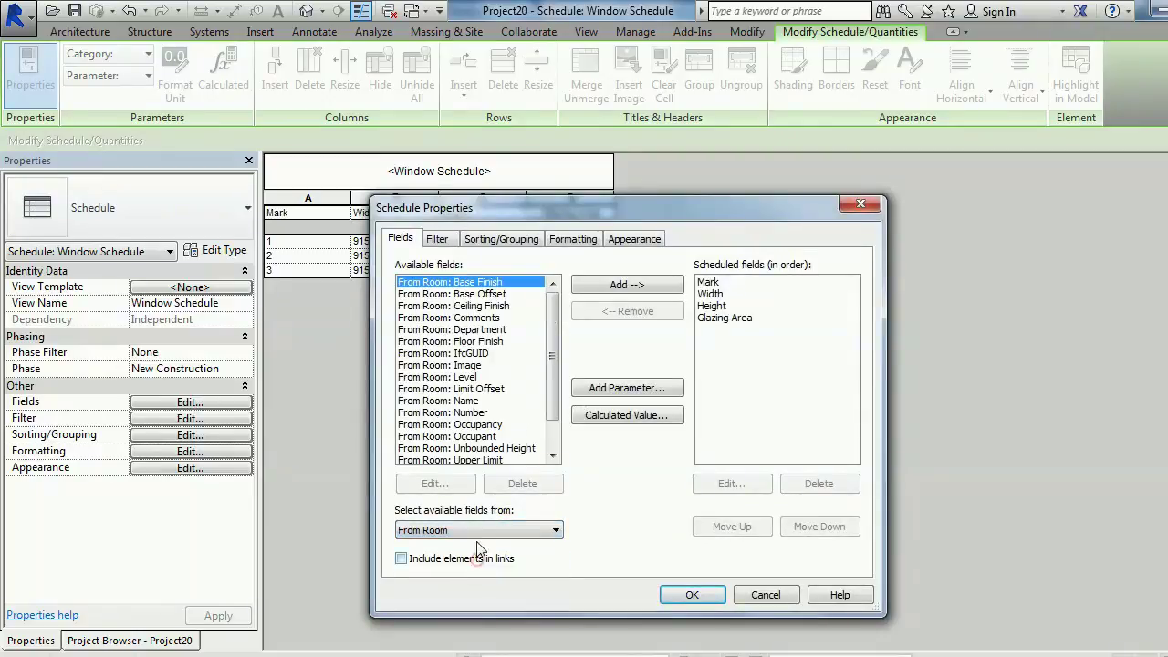
pyautogui.click(467, 401)
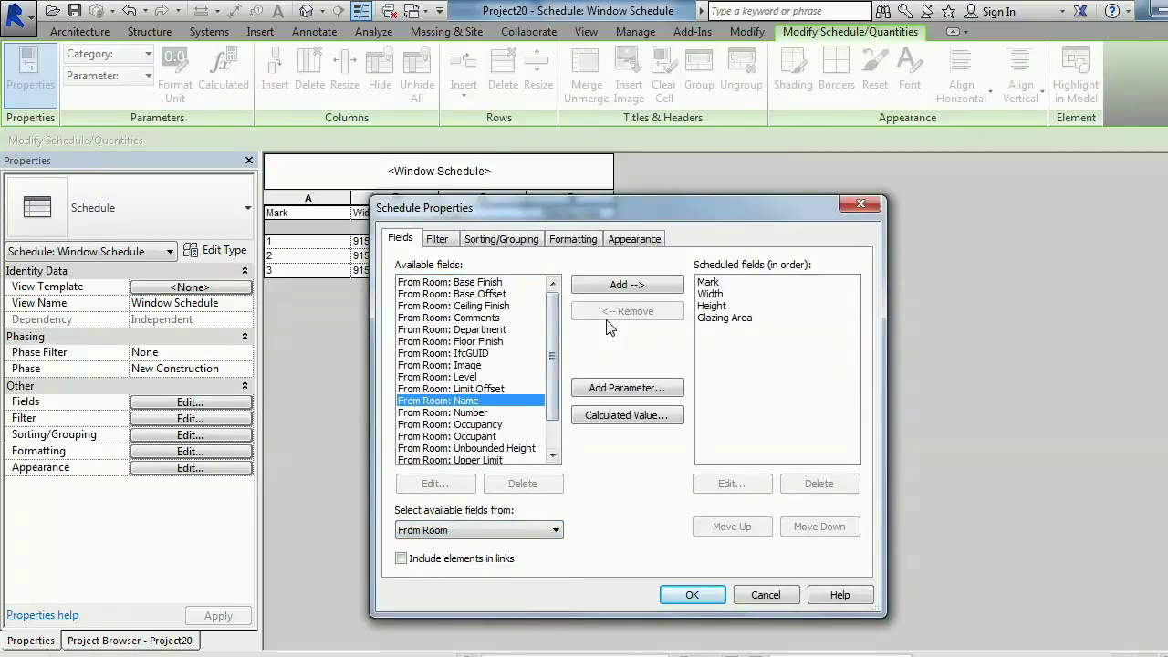
pyautogui.click(628, 286)
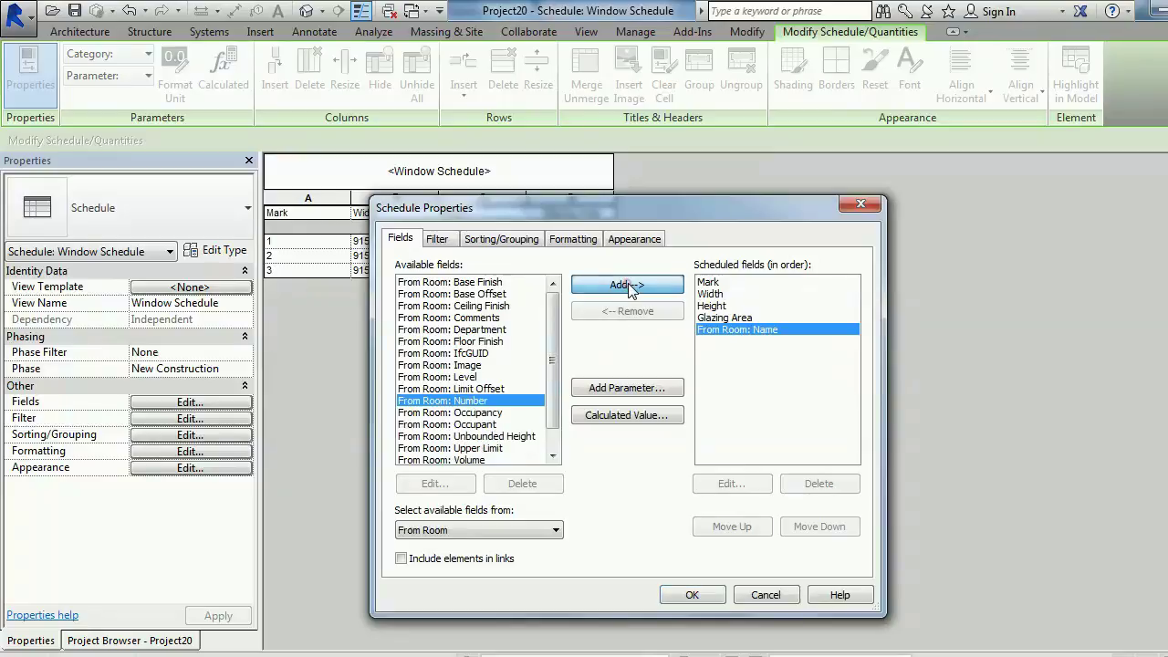
pyautogui.click(508, 533)
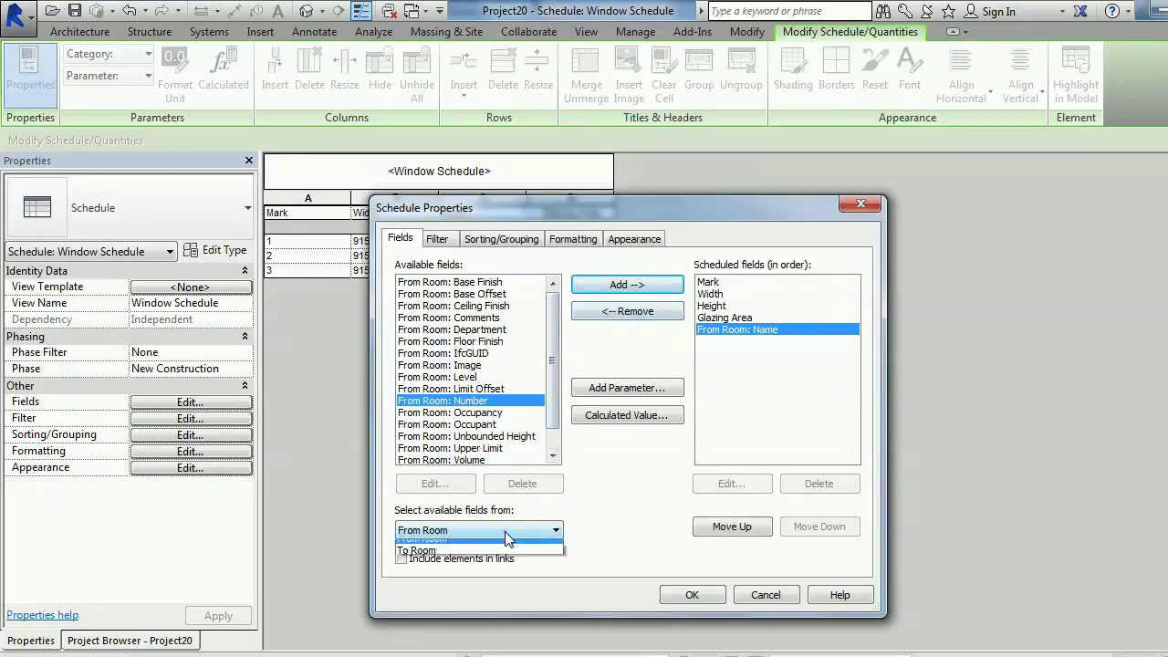
pyautogui.click(487, 570)
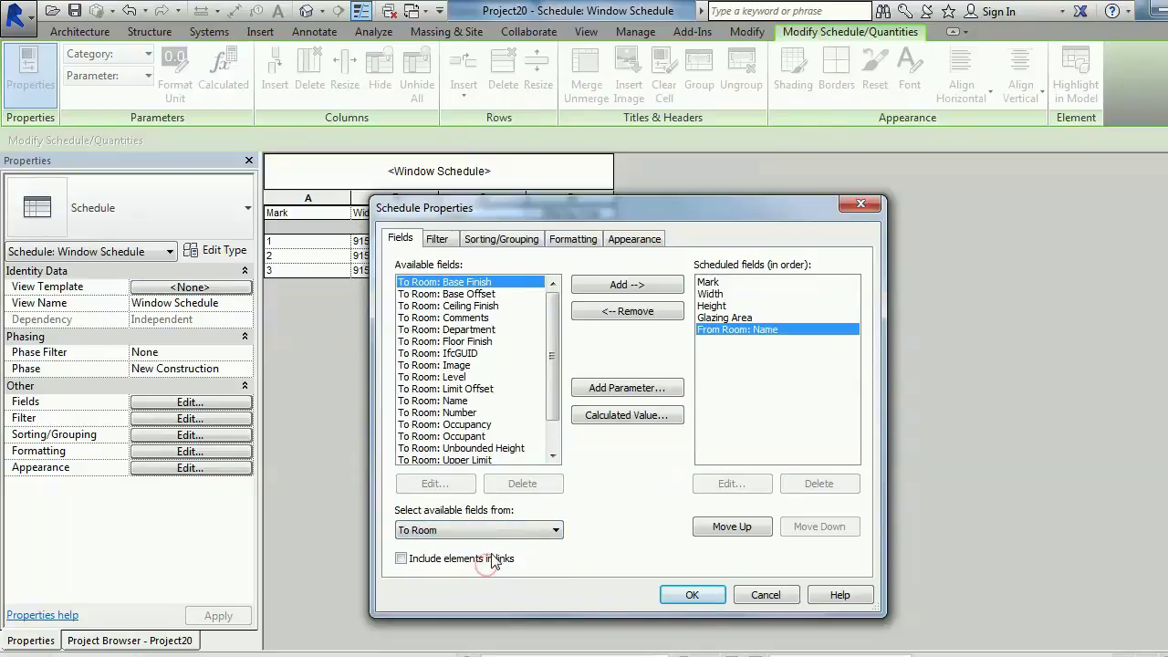
pyautogui.click(456, 401)
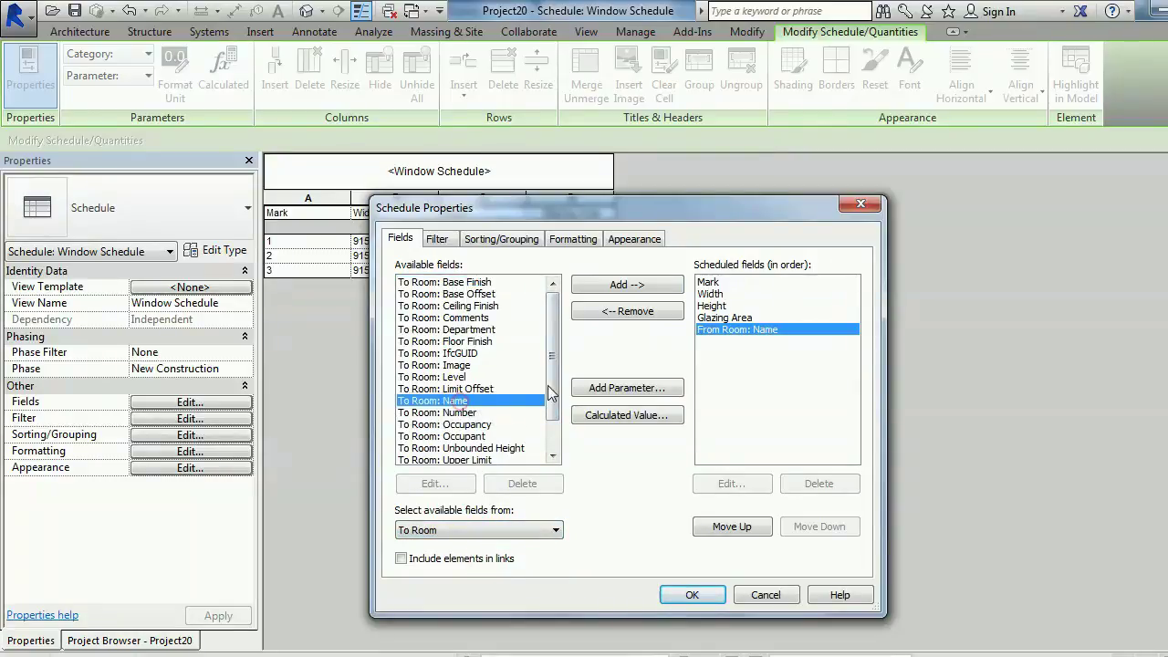
pyautogui.click(620, 284)
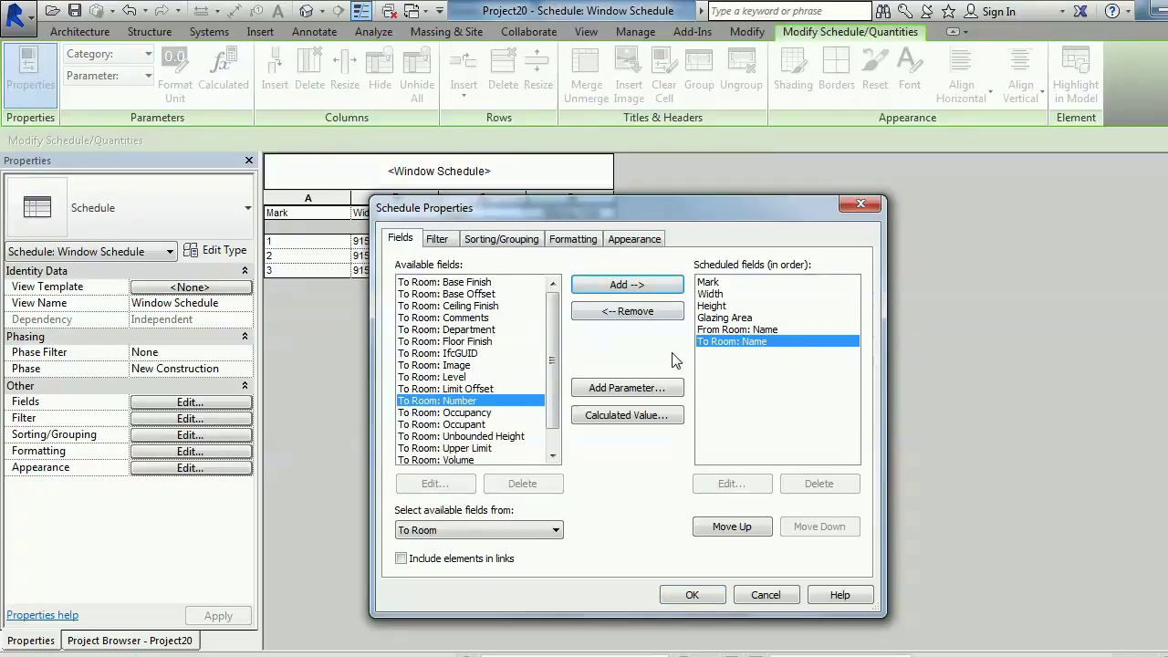
# Add a project parameter named Room Area to the window schedule, with Area as its parameter type.
pyautogui.click(627, 388)
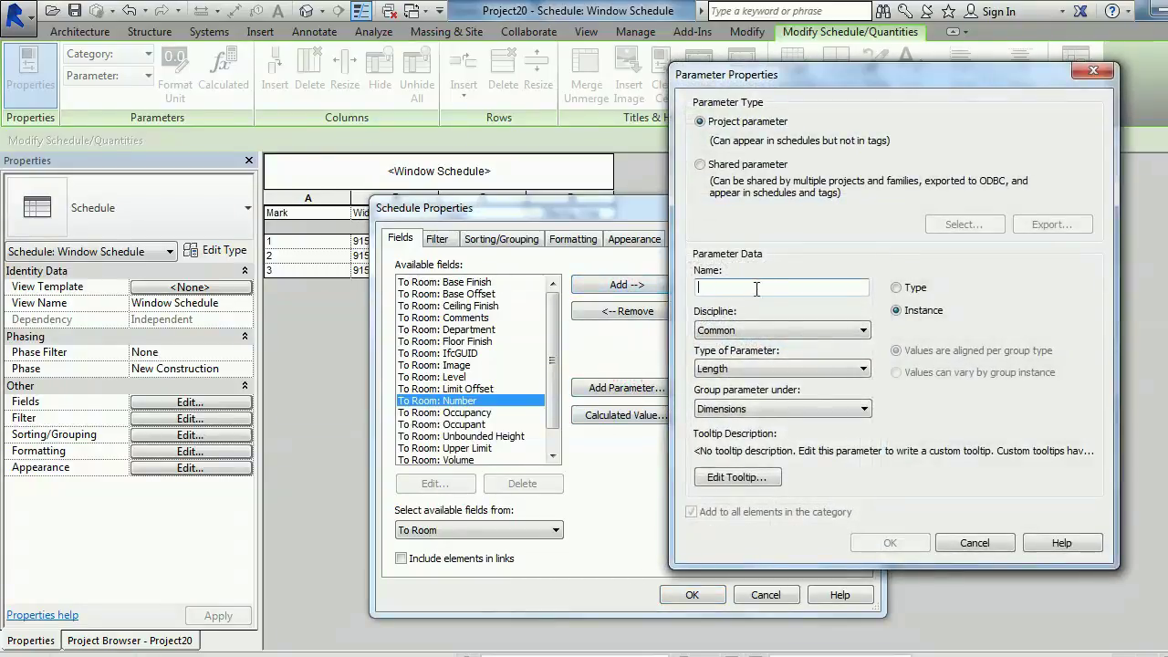
pyautogui.write('Room Area')
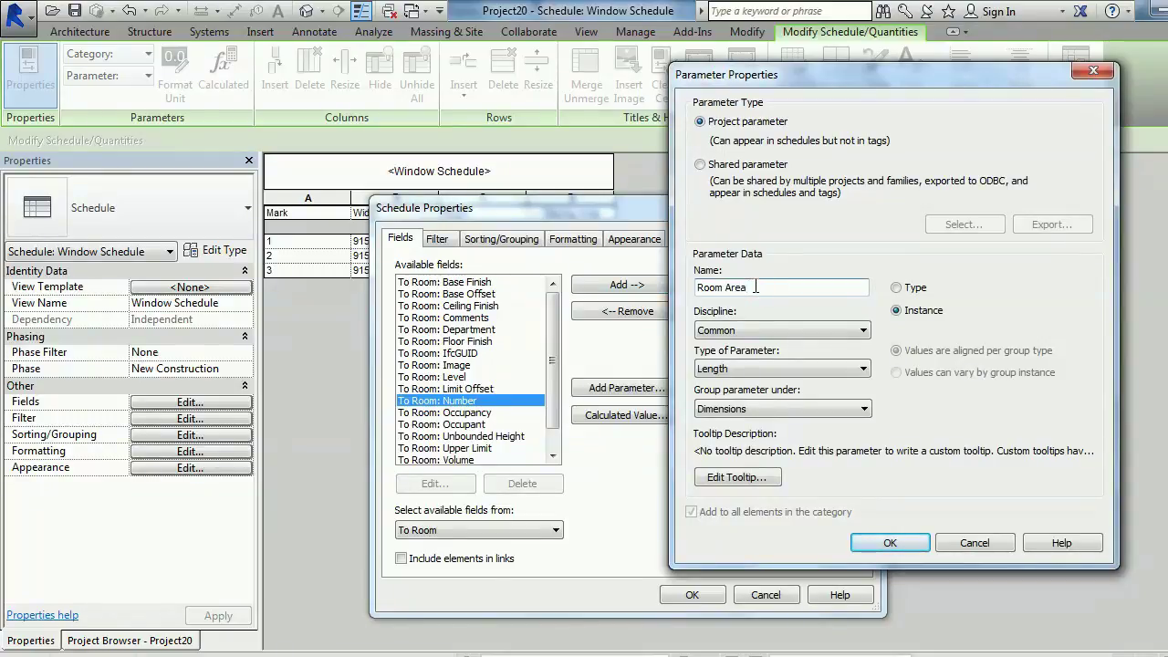
pyautogui.click(792, 366)
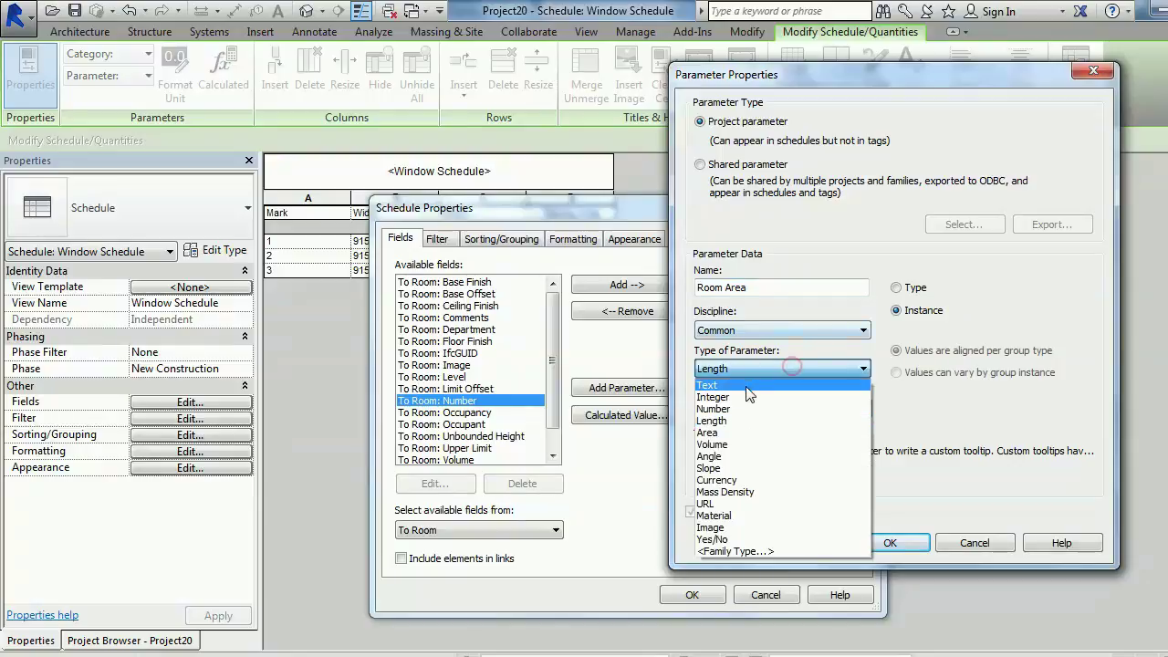
pyautogui.click(730, 426)
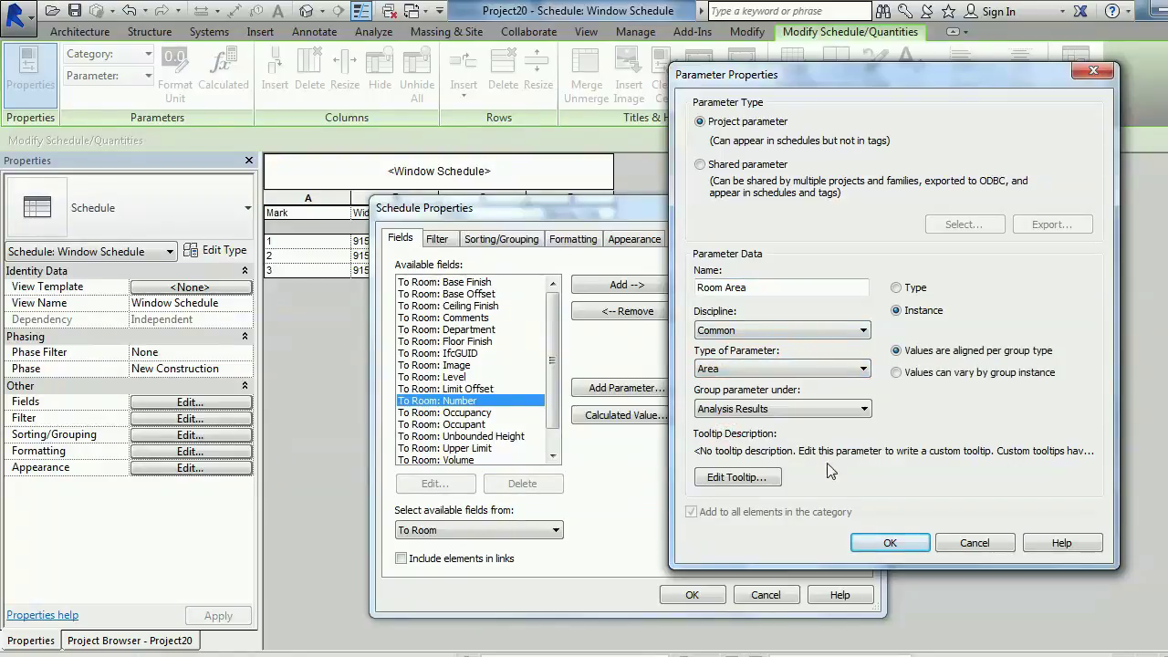
pyautogui.click(889, 542)
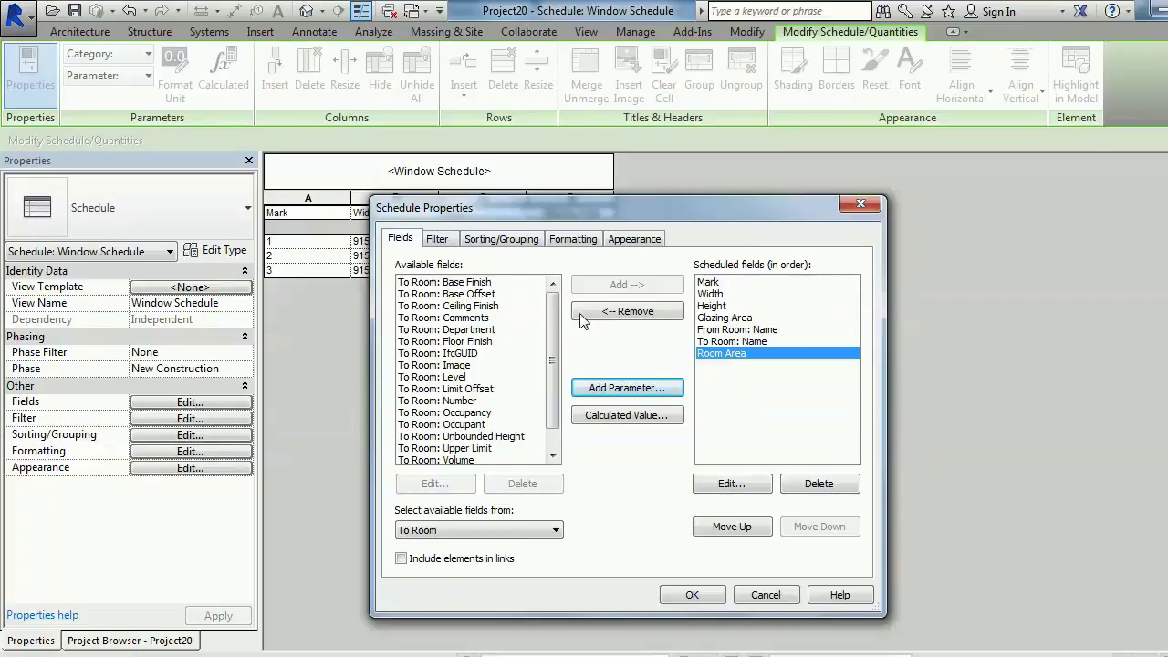
# Override the project units for the Room Area field with rounding to 2 decimal places.
pyautogui.click(566, 239)
pyautogui.click(424, 352)
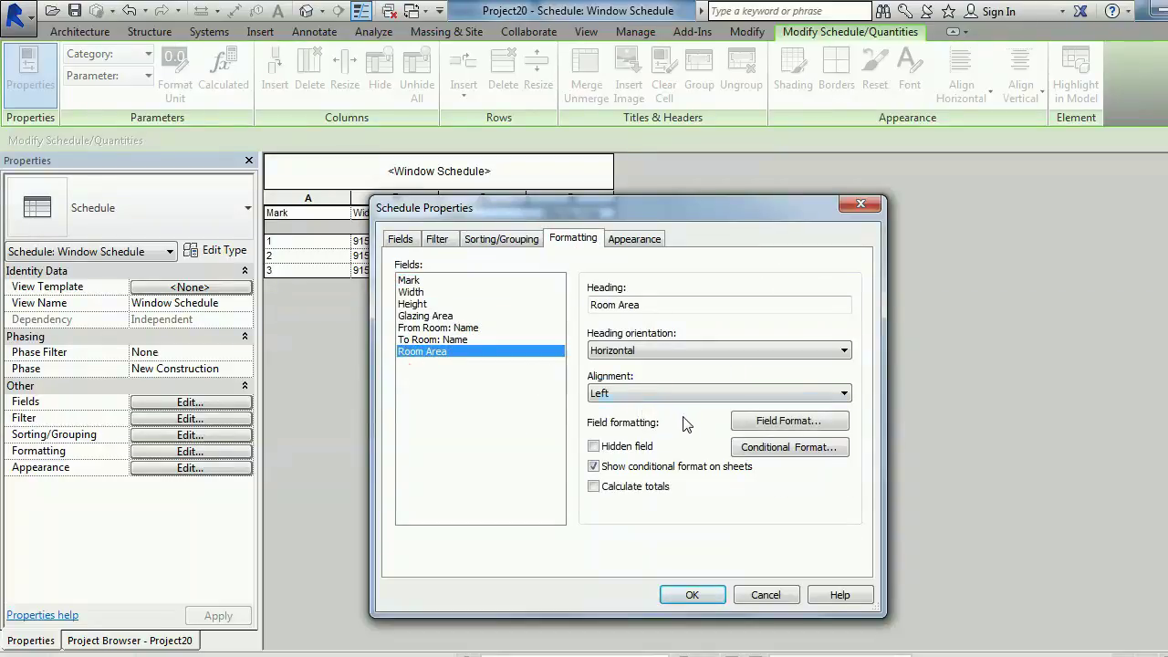
pyautogui.click(735, 420)
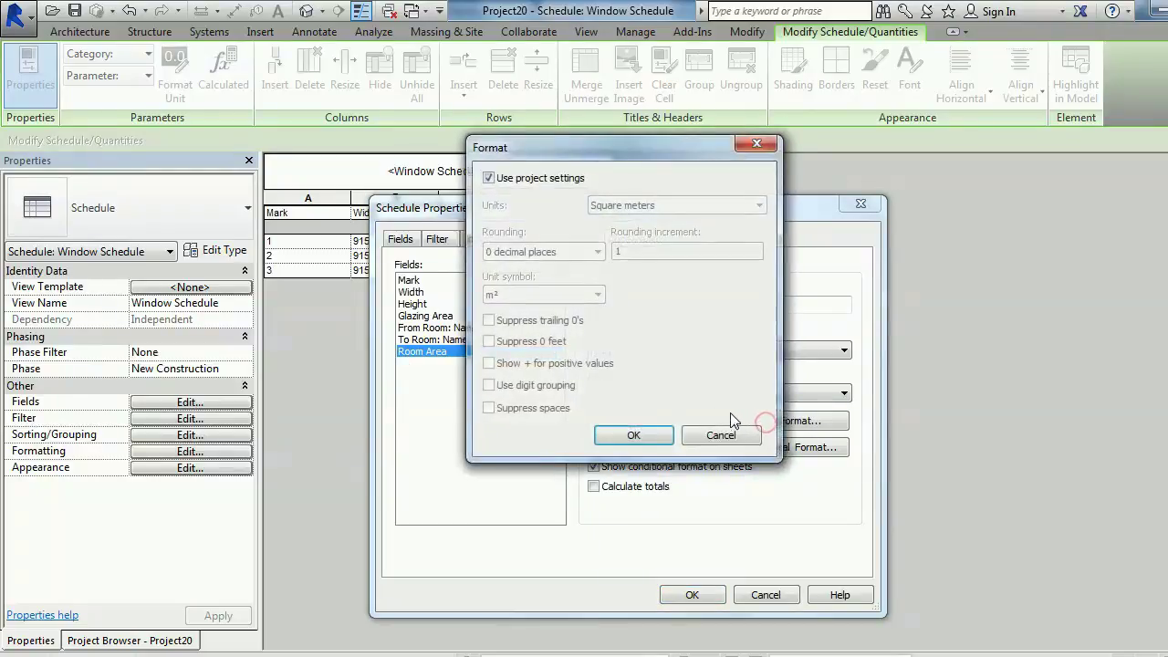
pyautogui.click(489, 178)
pyautogui.click(538, 251)
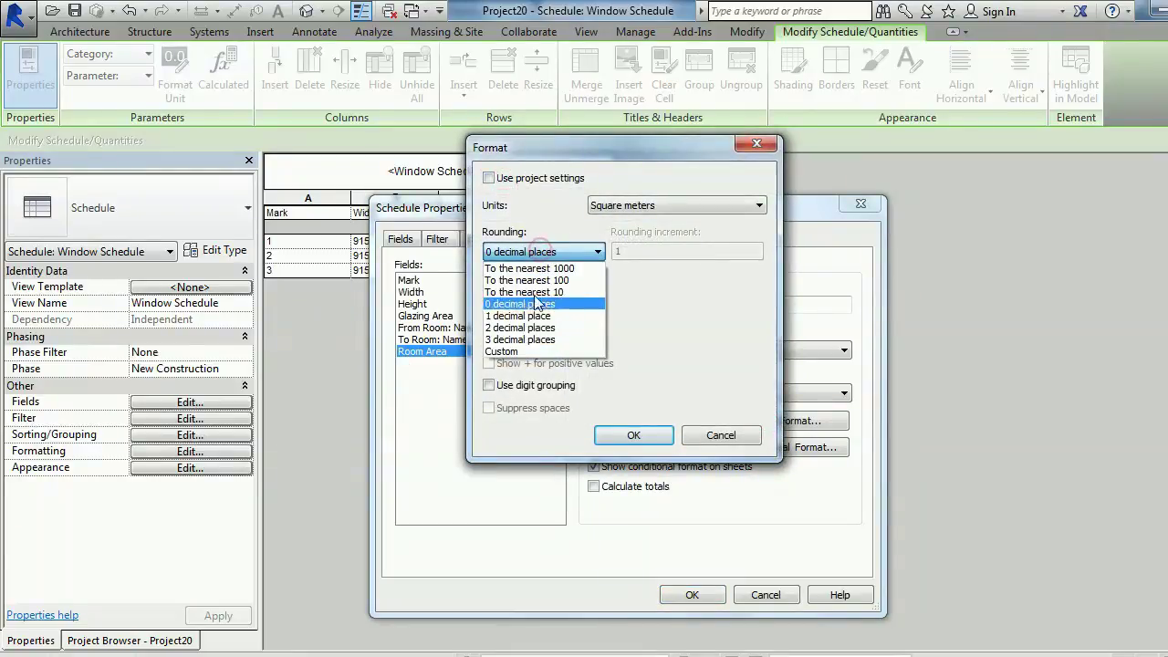
pyautogui.click(534, 327)
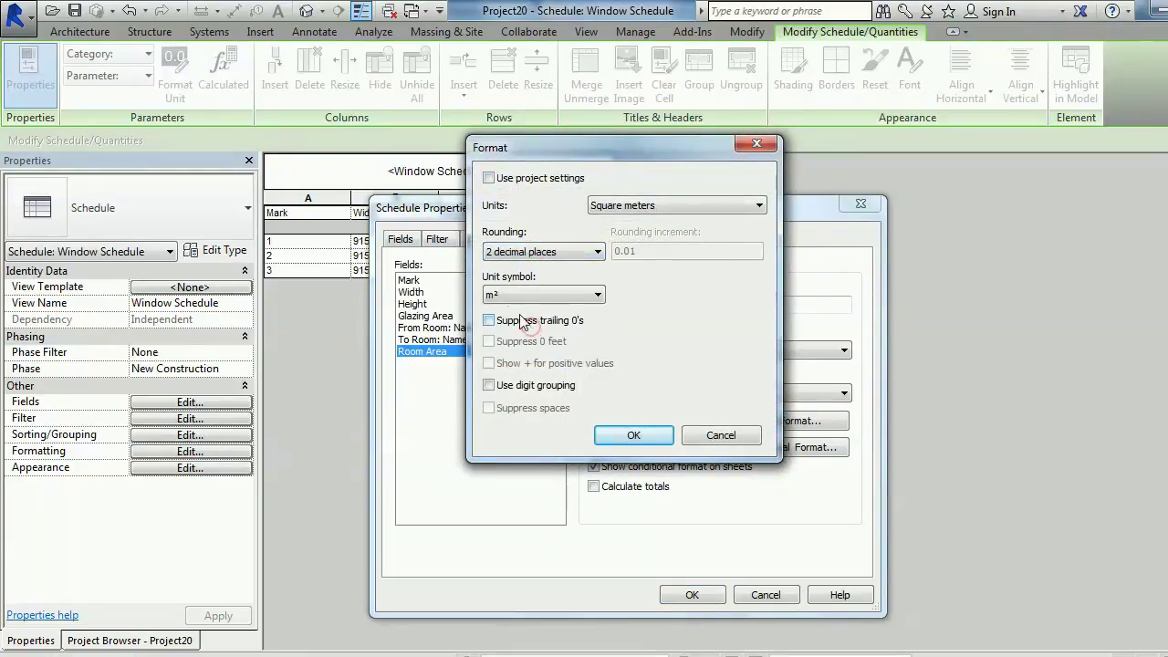
pyautogui.click(634, 435)
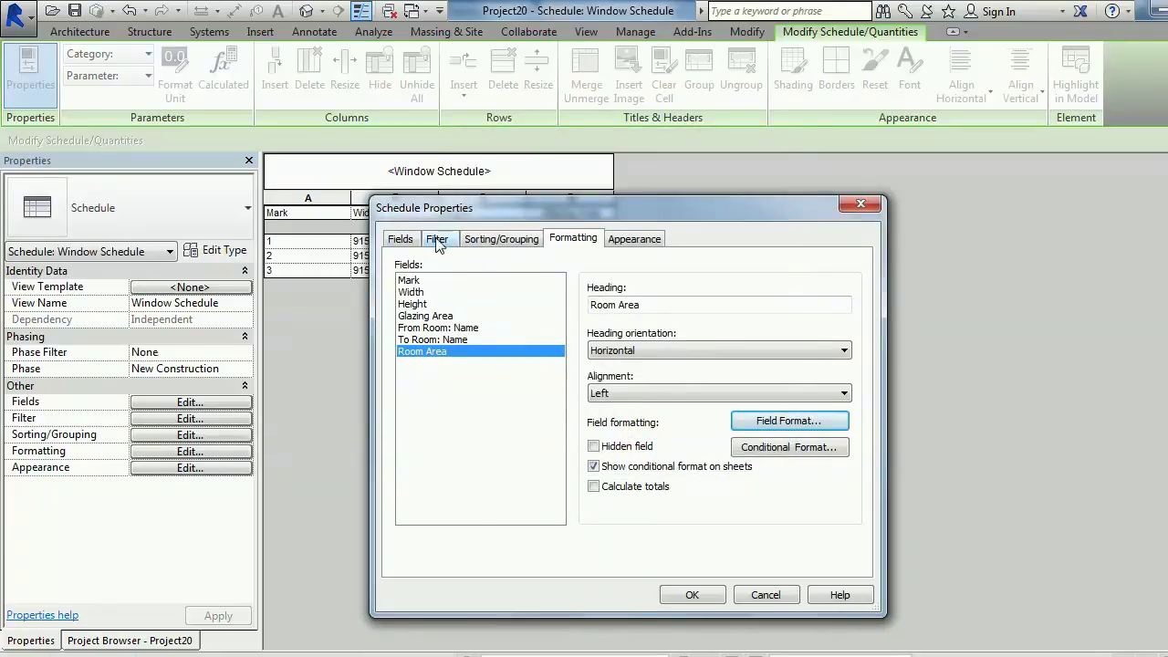
# Start a calculated value named Percentage for the window schedule, using a formula with the Common discipline and Number type.
pyautogui.click(400, 238)
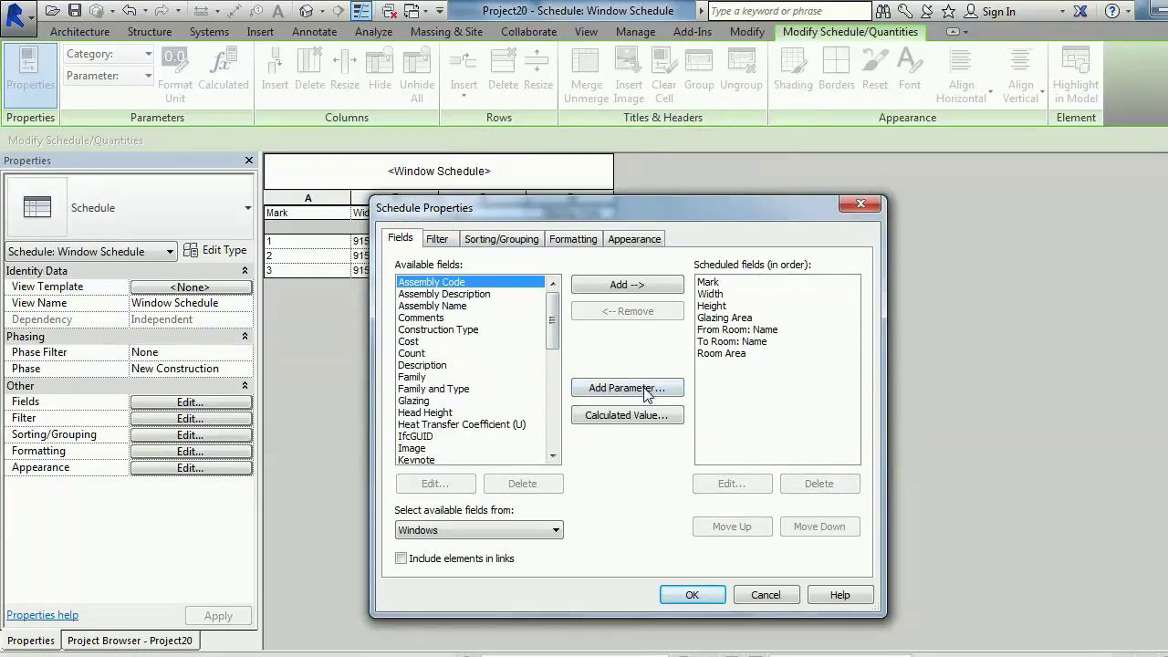
pyautogui.click(651, 416)
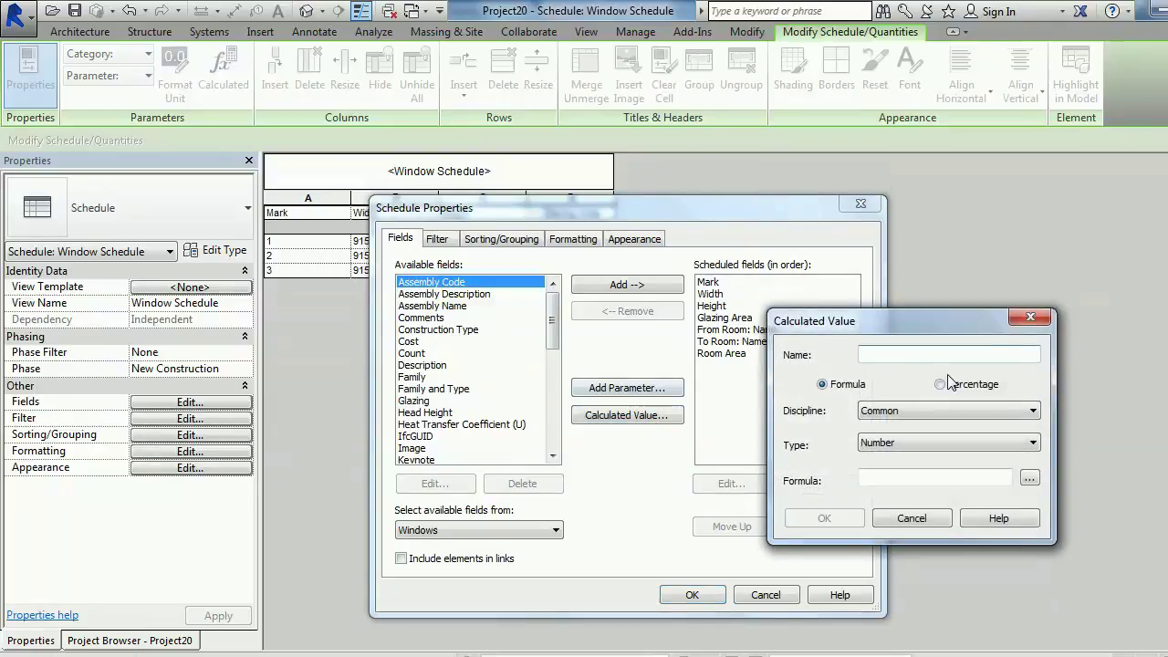
pyautogui.write('Percentage')
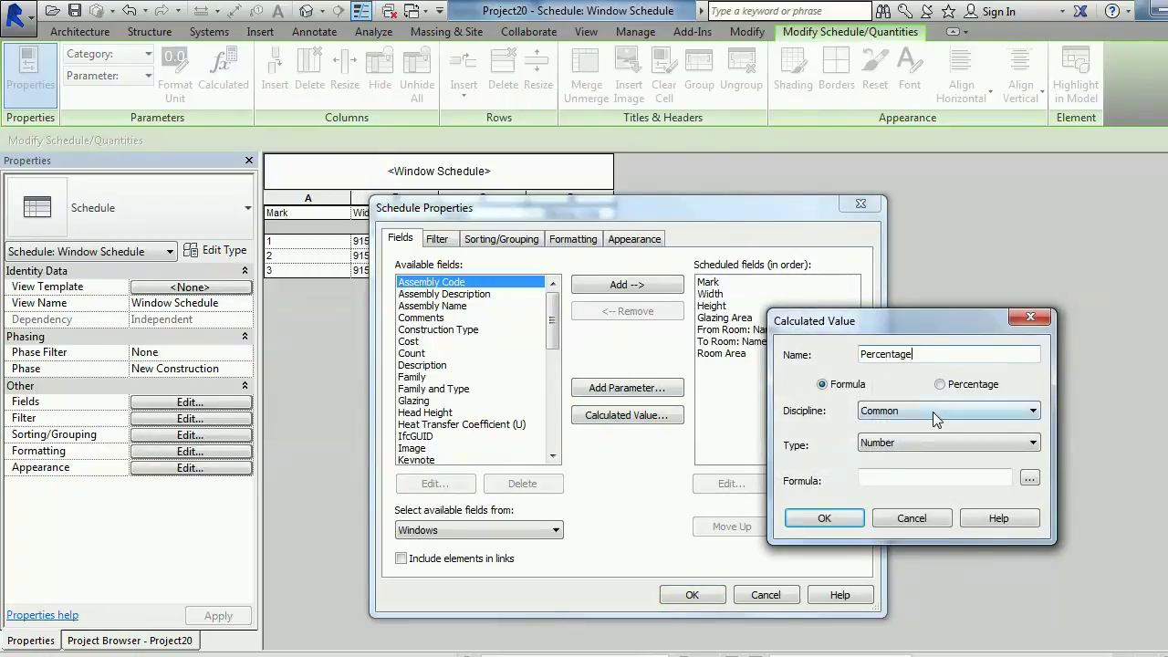
pyautogui.click(932, 412)
pyautogui.click(924, 412)
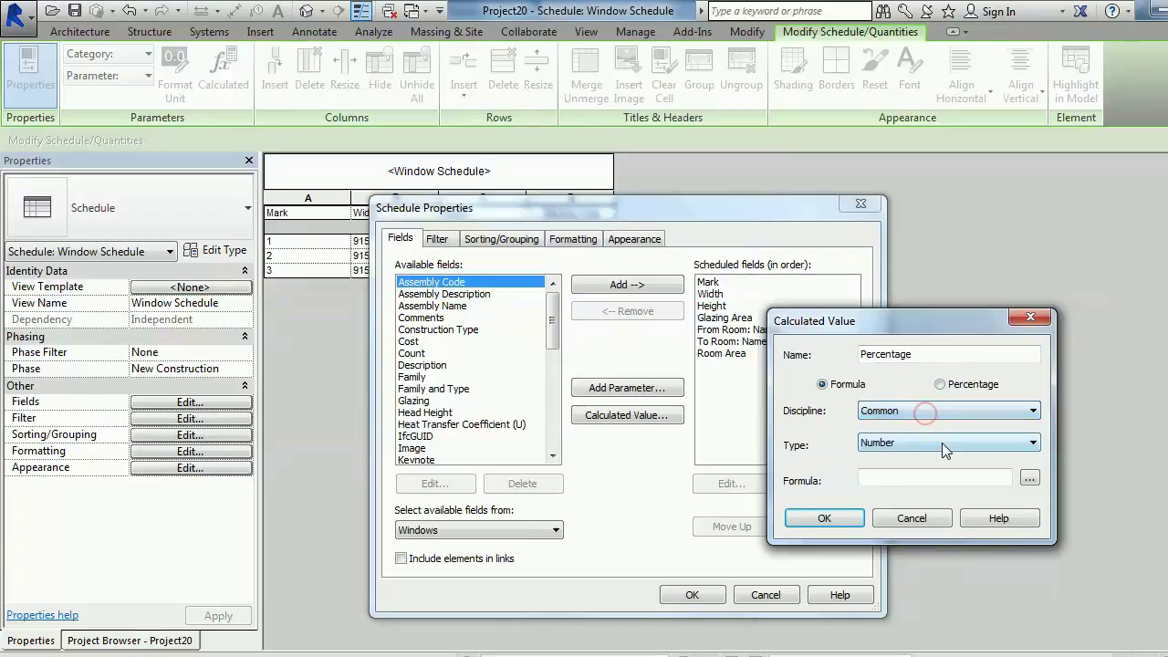
pyautogui.click(941, 443)
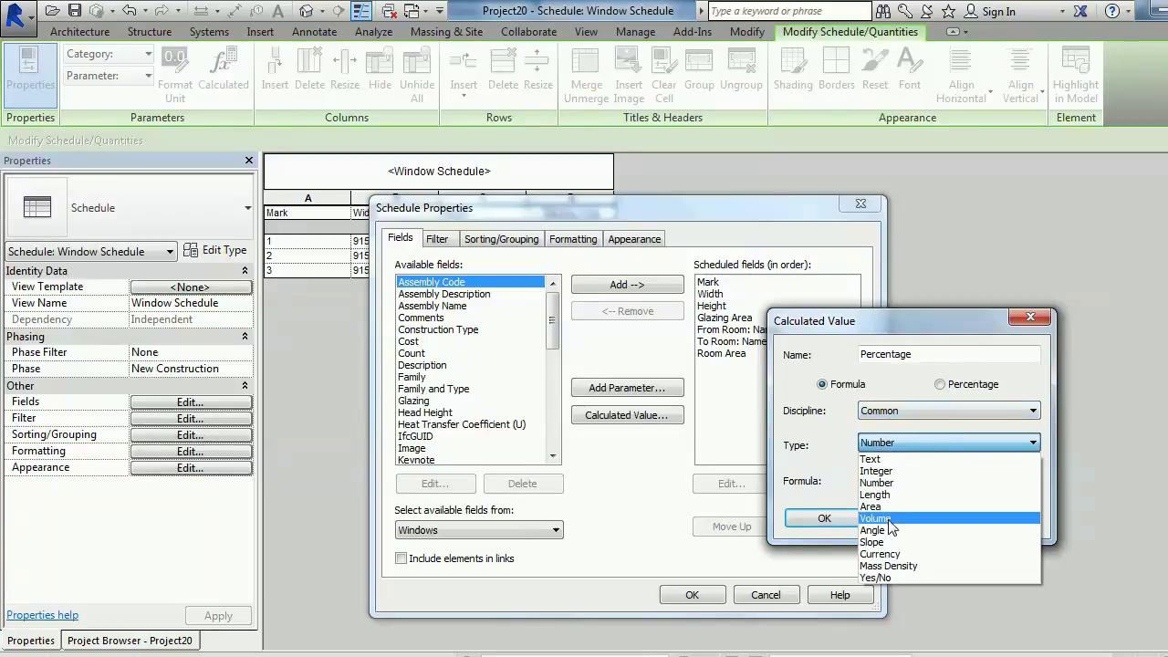
pyautogui.click(881, 483)
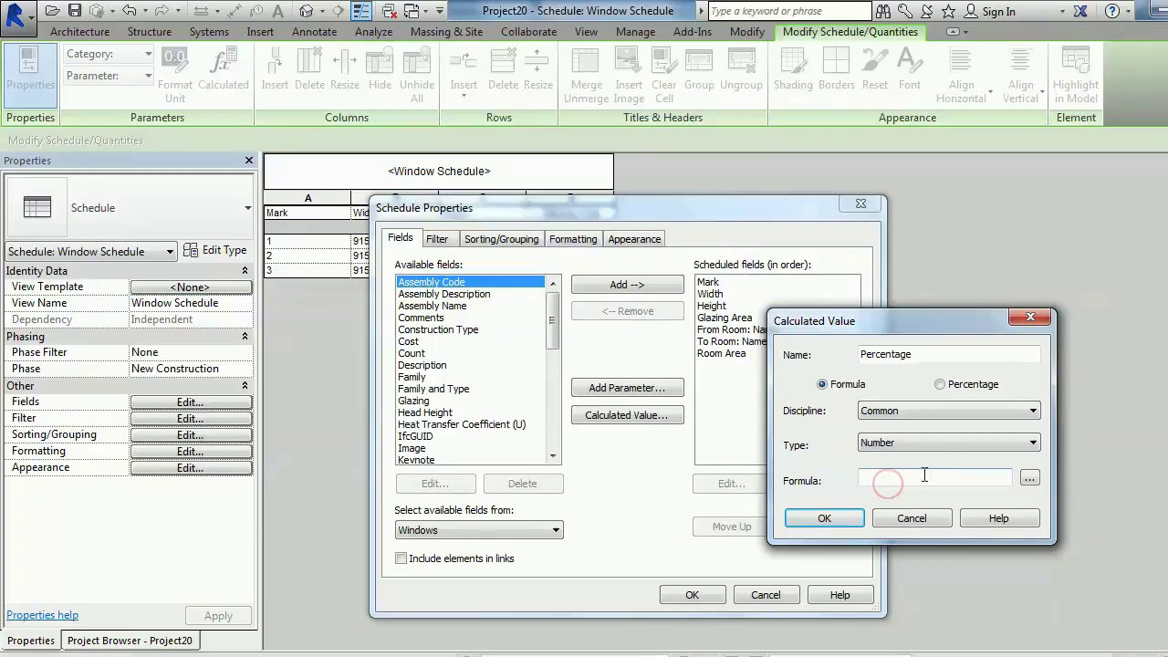
# Build the formula Glazing Area/Room Area for the Percentage value from the schedule's fields.
pyautogui.click(1029, 478)
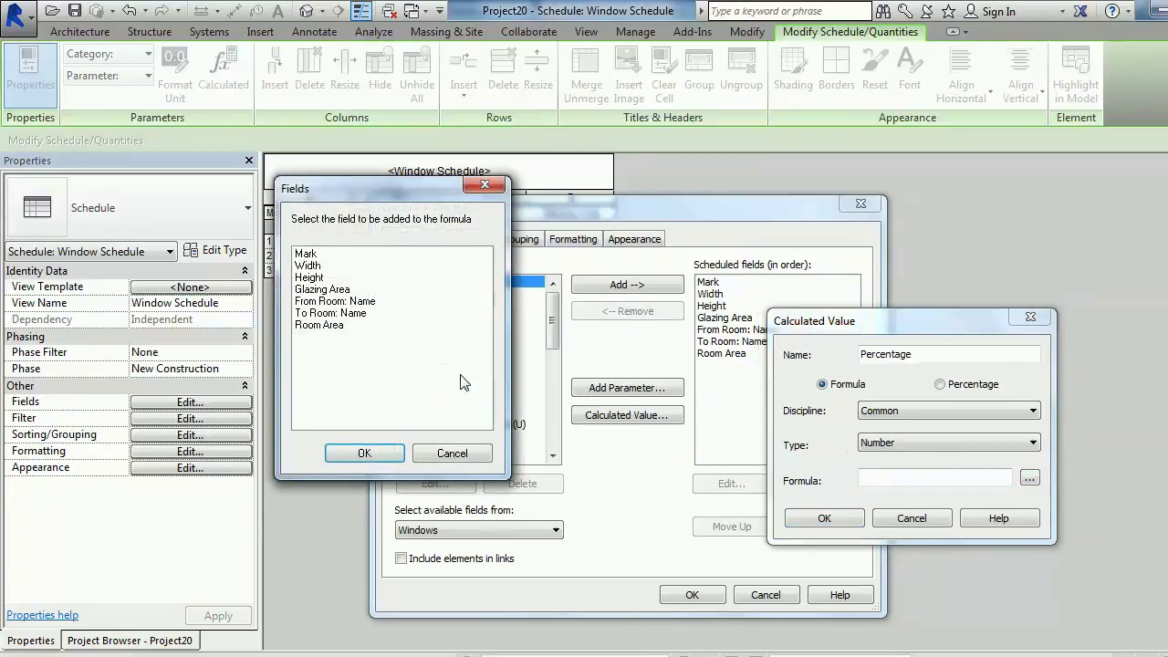
pyautogui.click(321, 290)
pyautogui.click(366, 450)
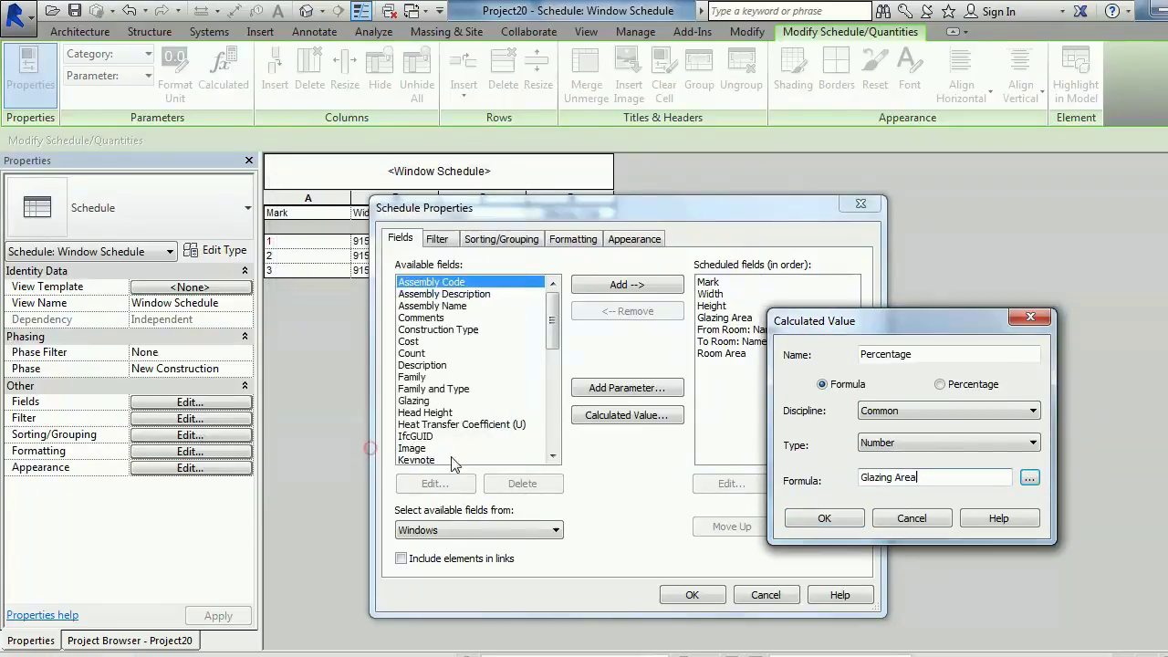
pyautogui.click(1028, 478)
pyautogui.click(319, 324)
pyautogui.click(369, 452)
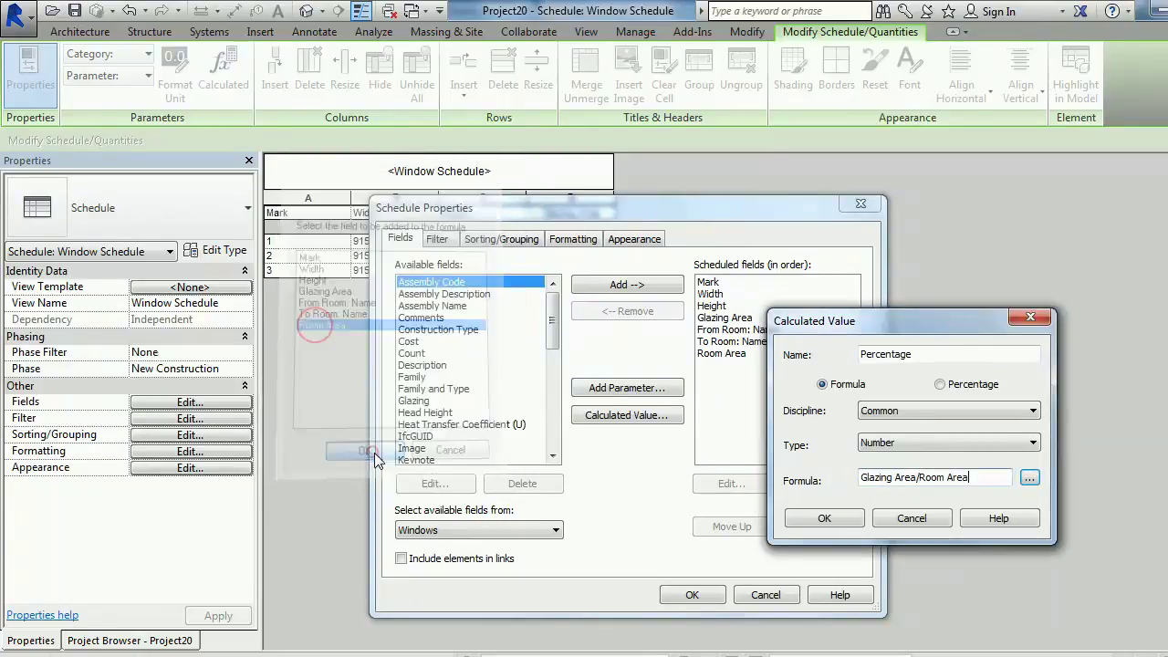
# Accept the Percentage calculated value and format its field with Percentage units, 1 decimal place and the % unit symbol.
pyautogui.click(839, 517)
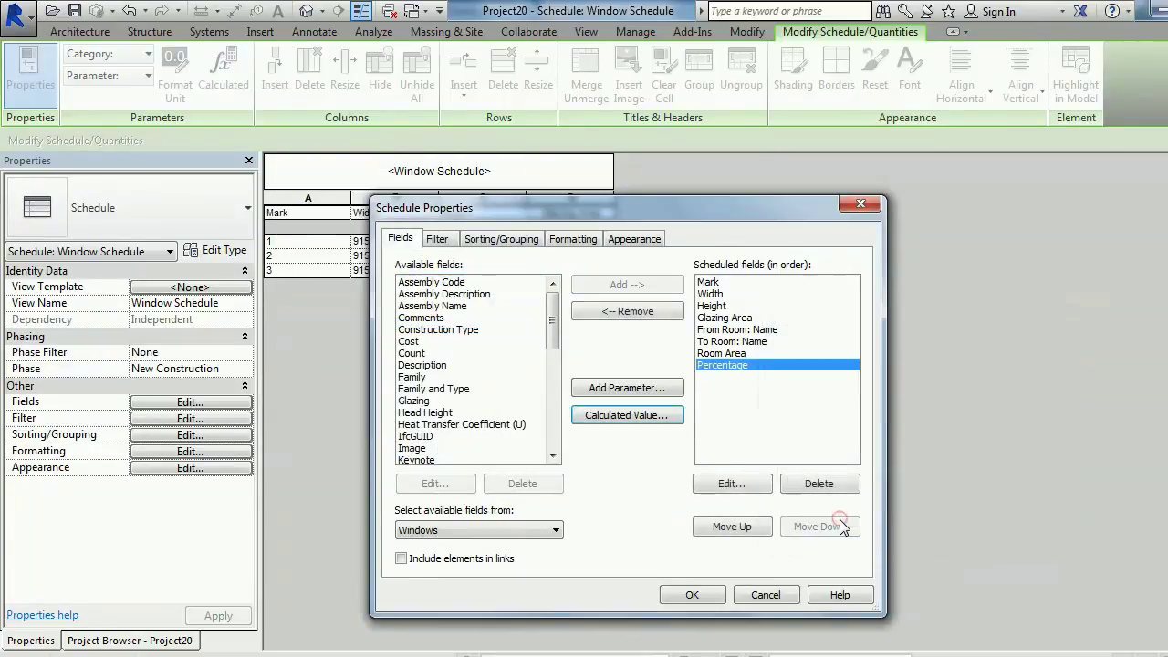
pyautogui.click(563, 243)
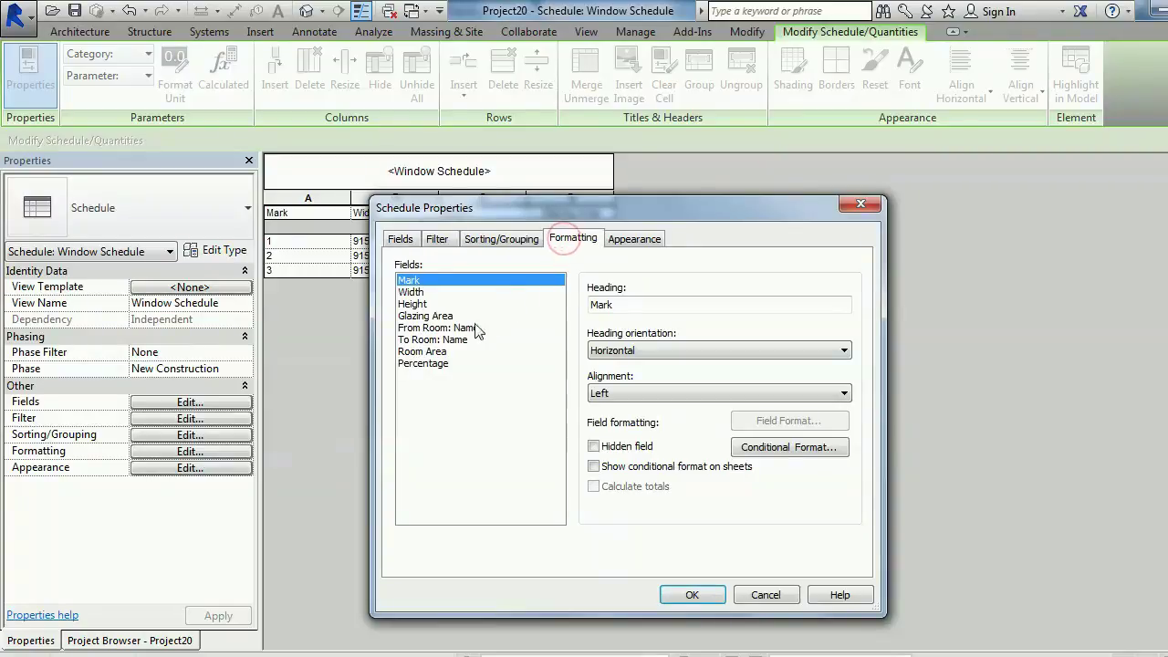
pyautogui.click(429, 363)
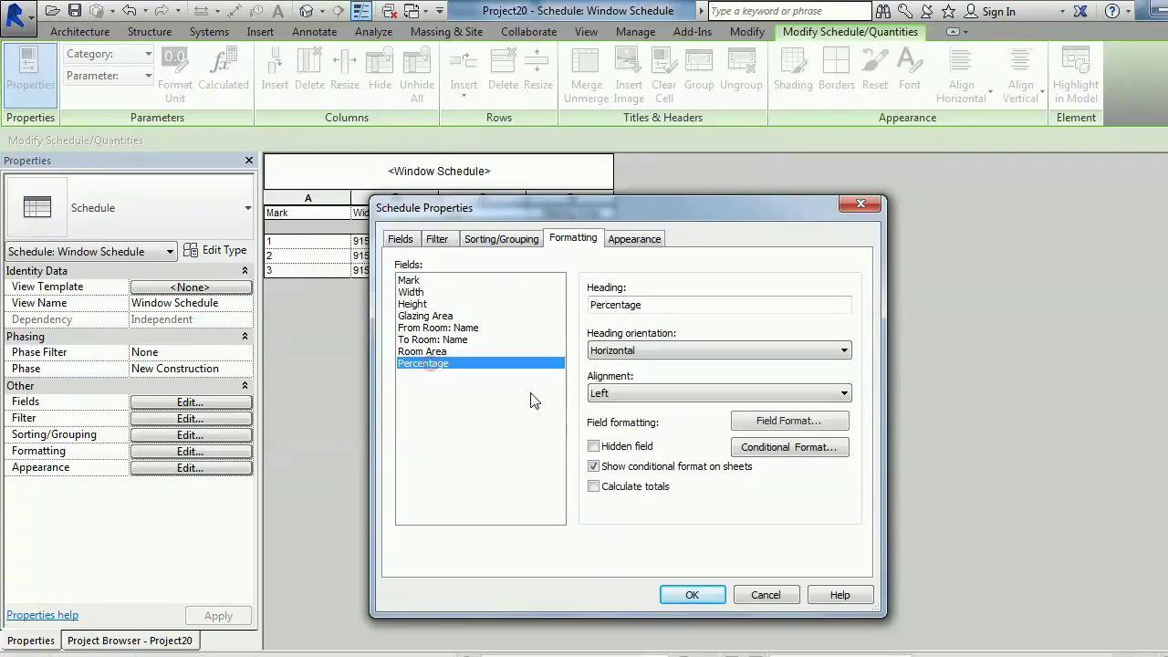
pyautogui.click(781, 422)
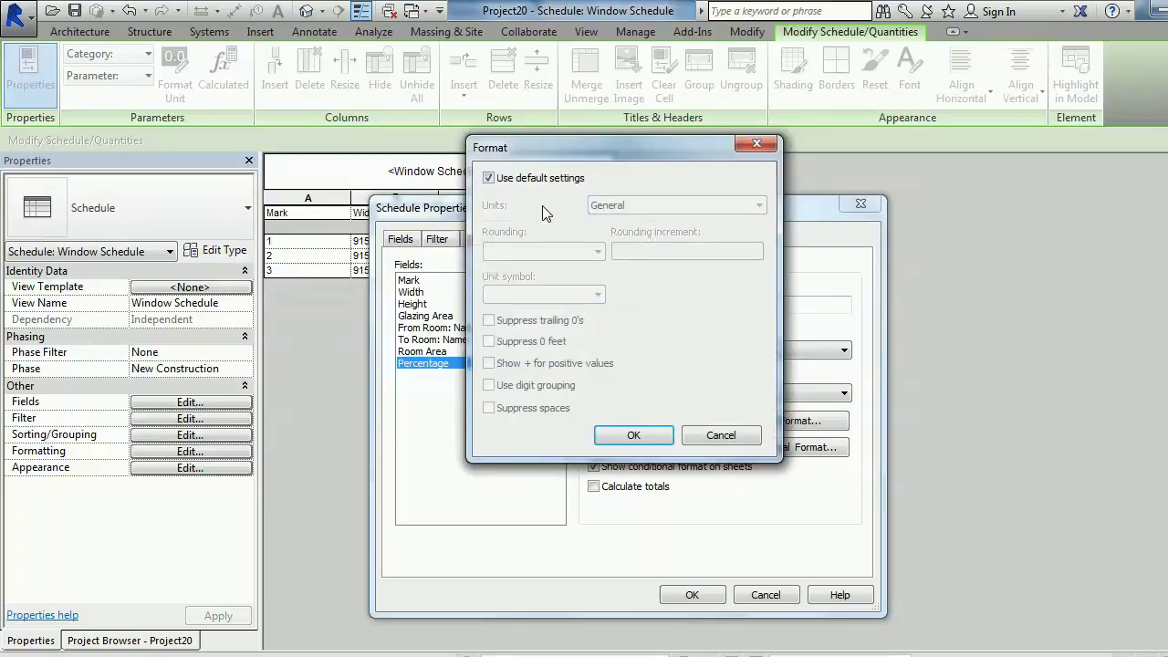
pyautogui.click(523, 178)
pyautogui.click(620, 207)
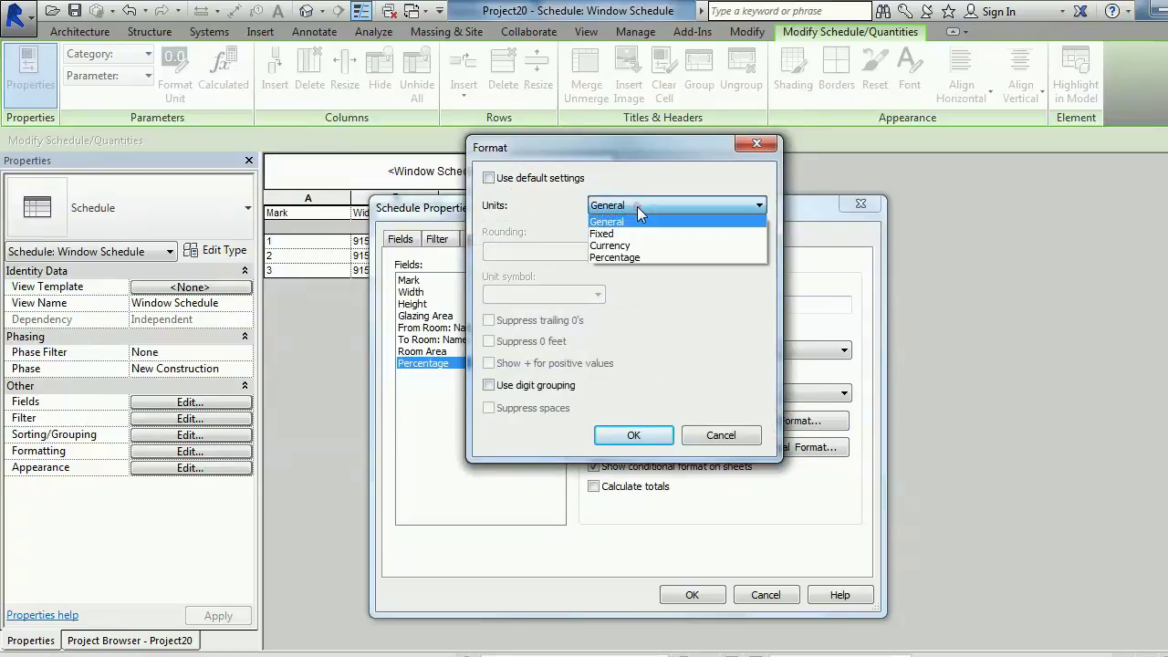
pyautogui.click(628, 254)
pyautogui.click(560, 257)
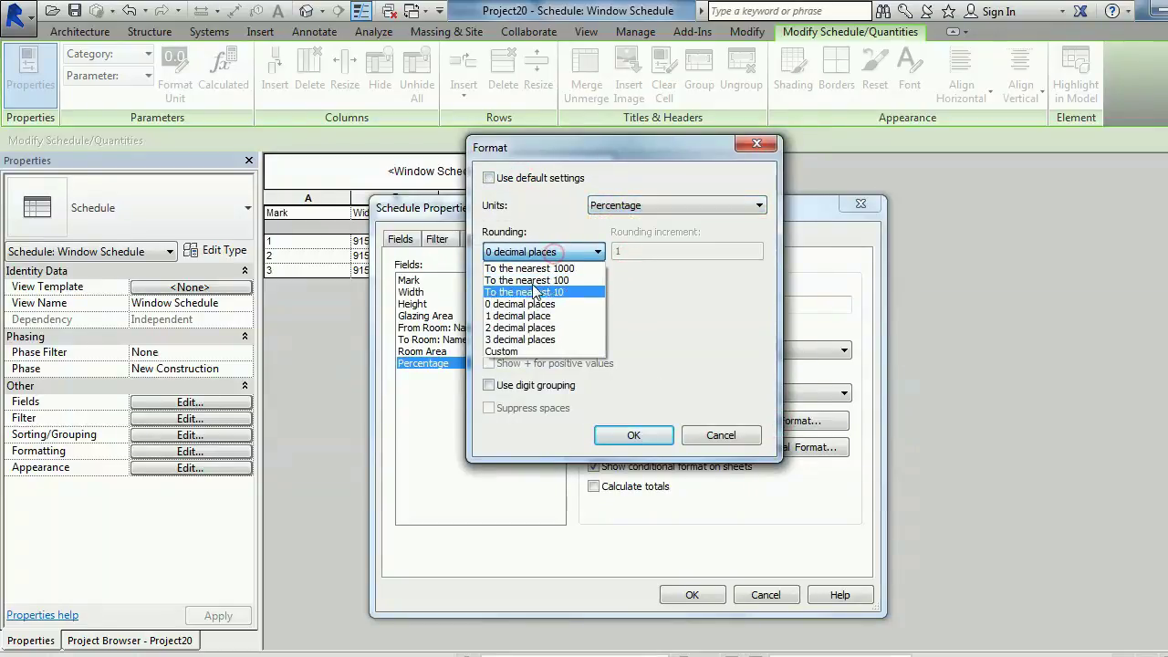
pyautogui.click(529, 317)
pyautogui.click(539, 293)
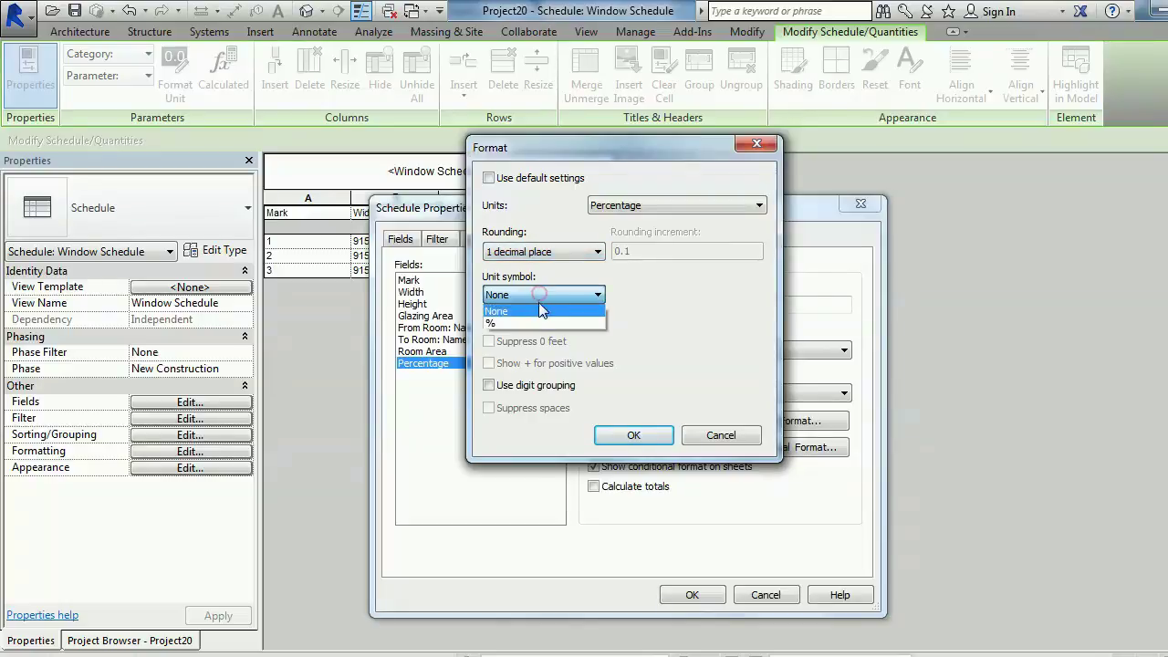
pyautogui.click(532, 318)
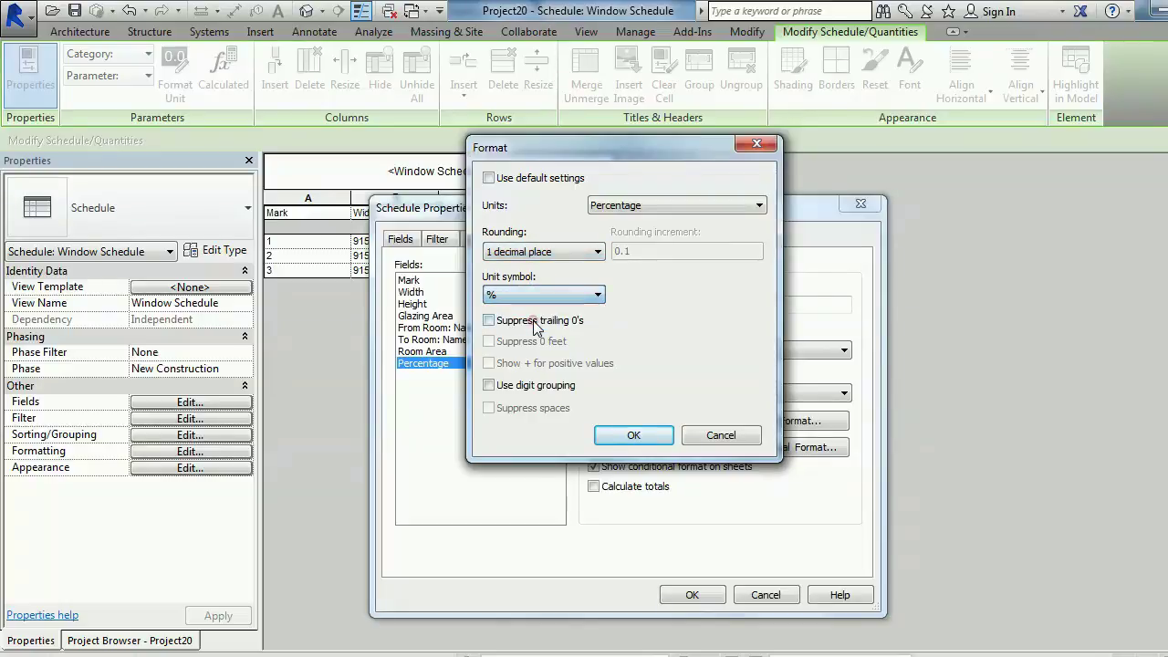
pyautogui.click(617, 433)
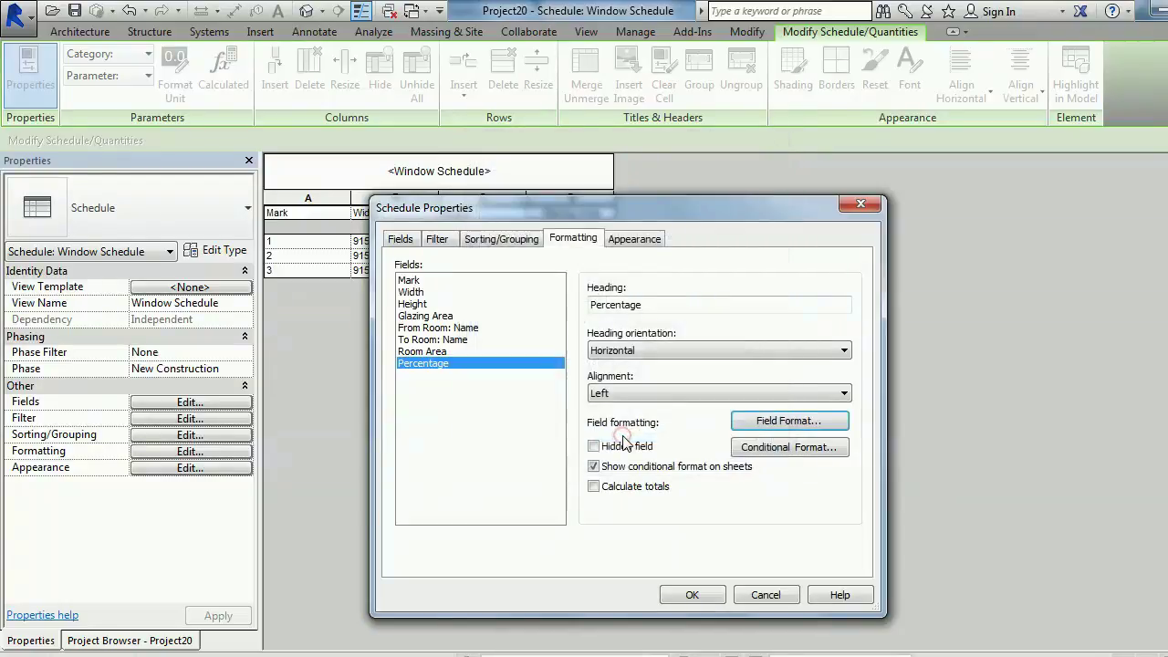
# Calculate totals for Percentage and sort the window schedule by From Room: Name with a footer showing title, count, and totals.
pyautogui.click(606, 492)
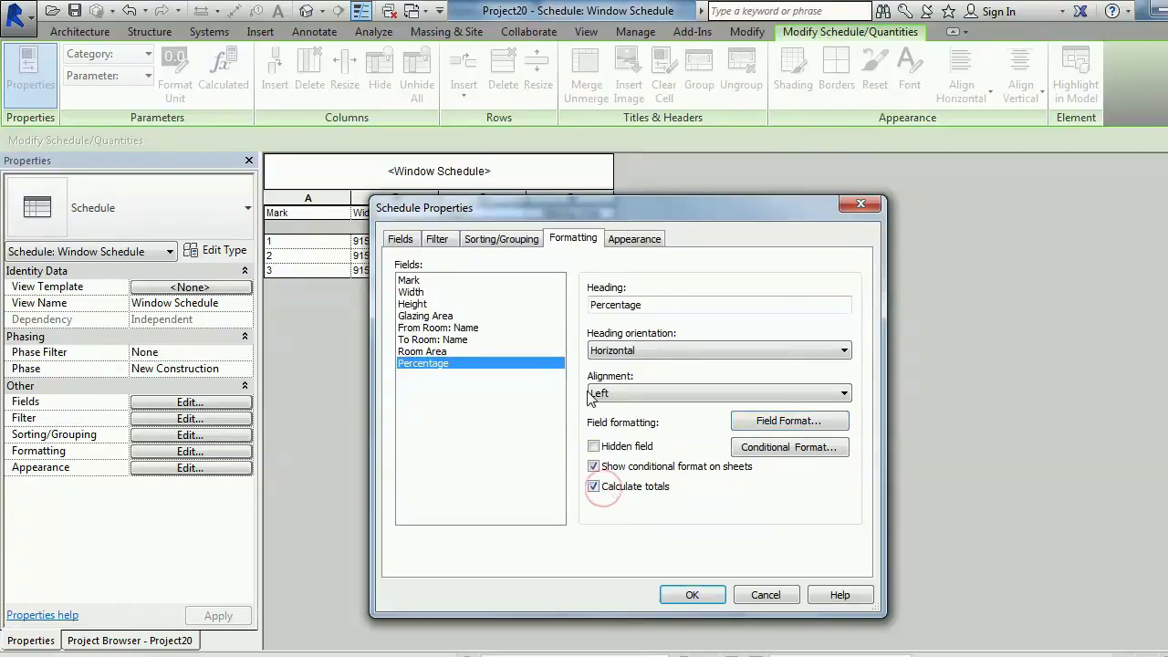
pyautogui.click(493, 243)
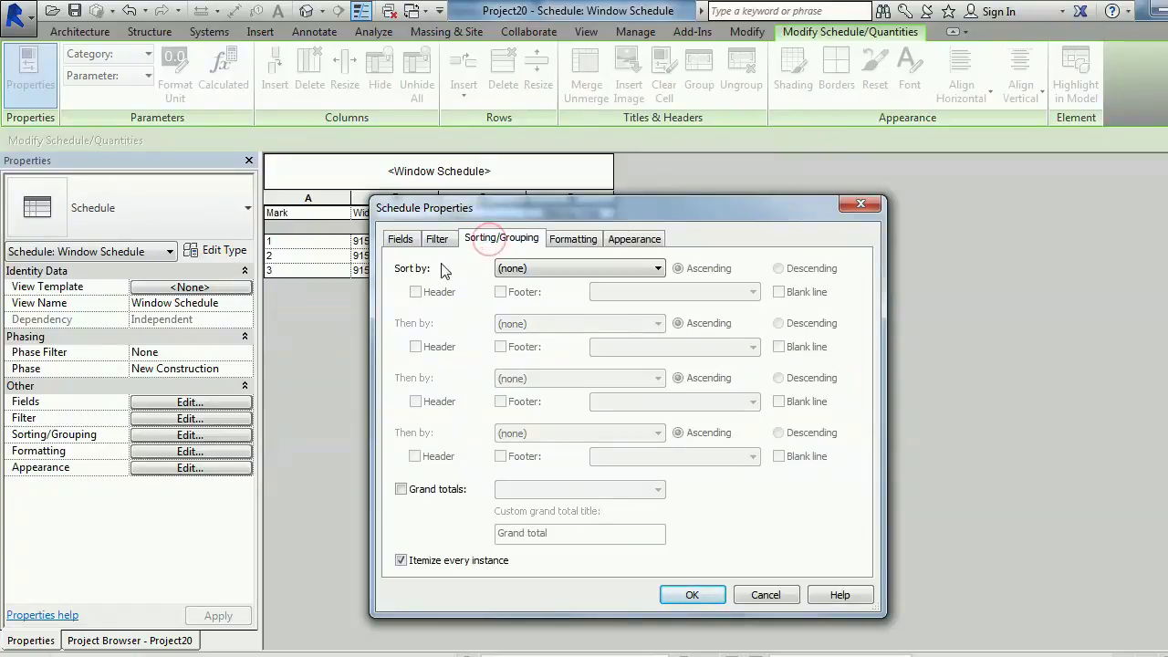
pyautogui.click(559, 267)
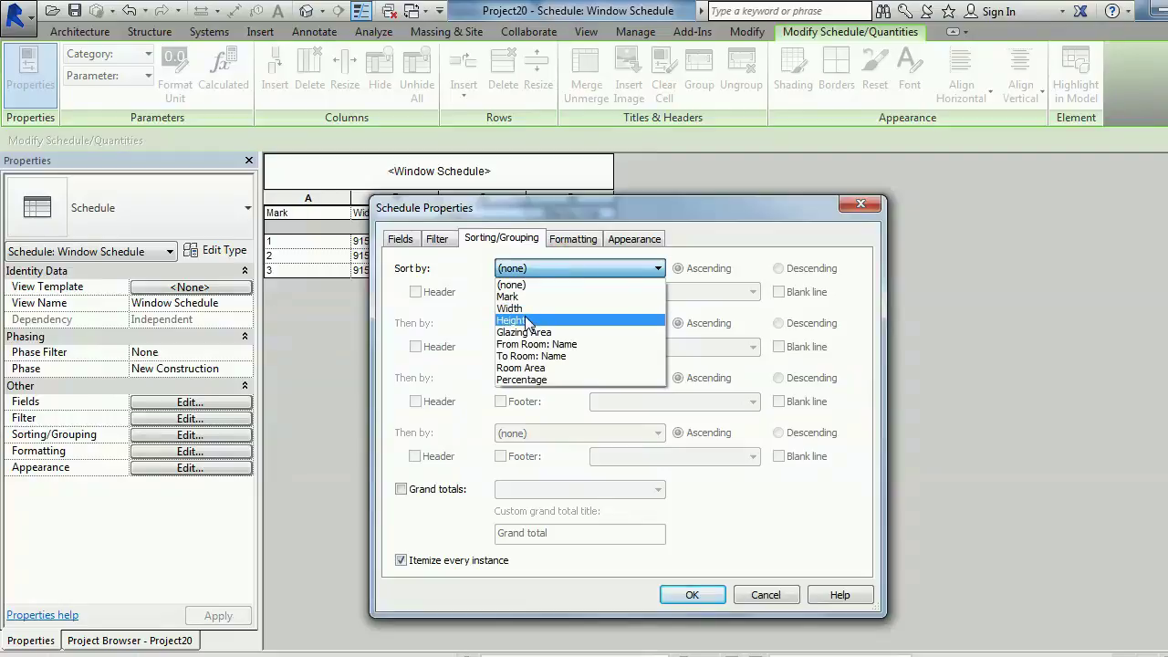
pyautogui.click(542, 345)
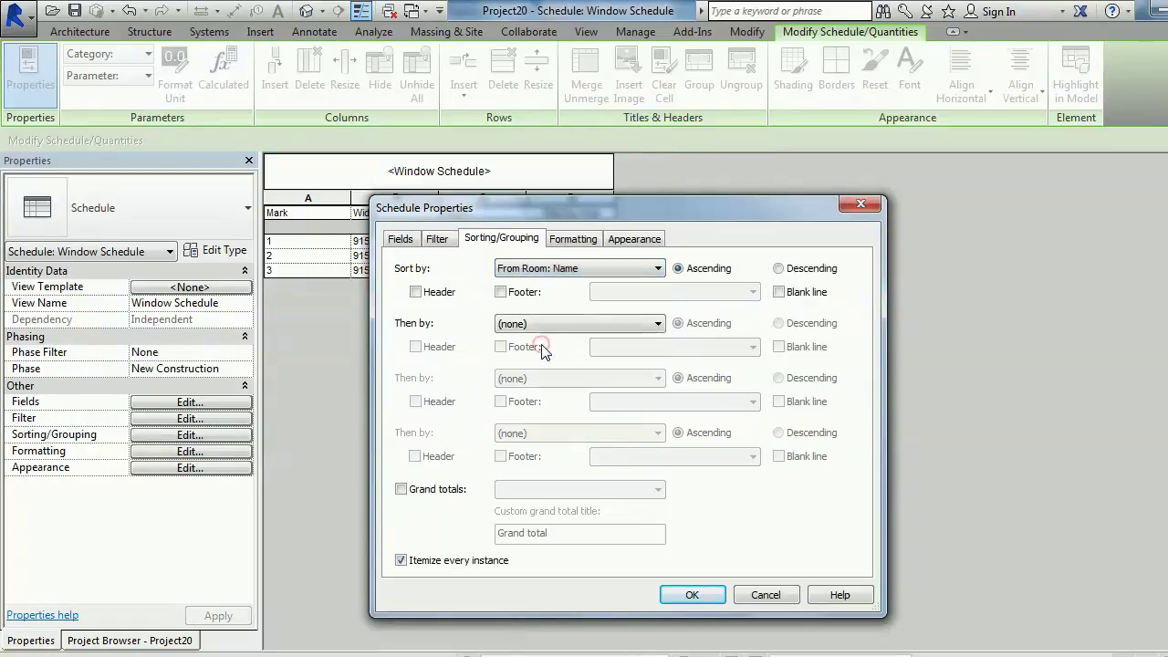
pyautogui.click(500, 292)
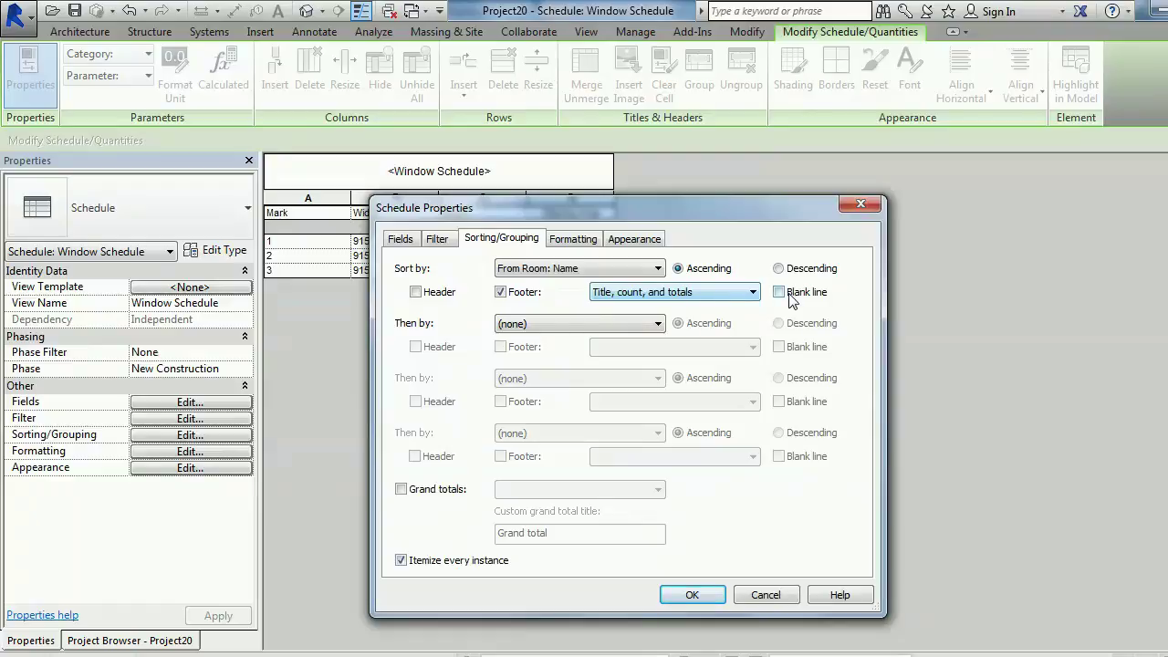
pyautogui.click(697, 593)
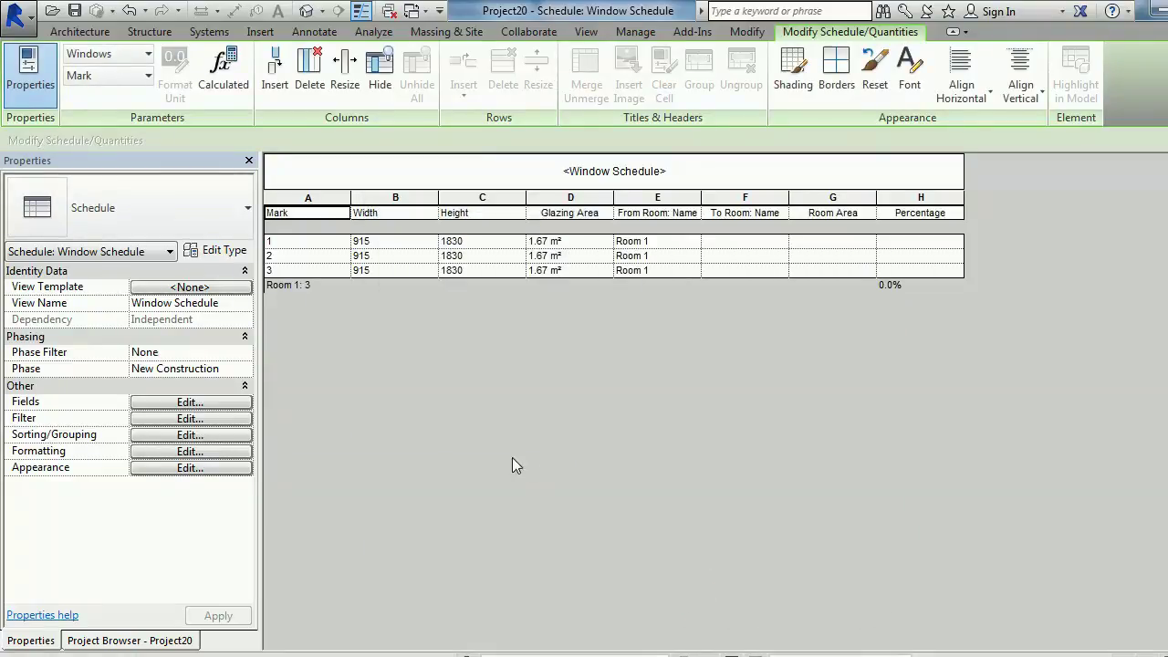
# Look up Room 1's area in the Ground Floor plan and enter 55.89 as window 1's Room Area in the window schedule.
pyautogui.click(144, 641)
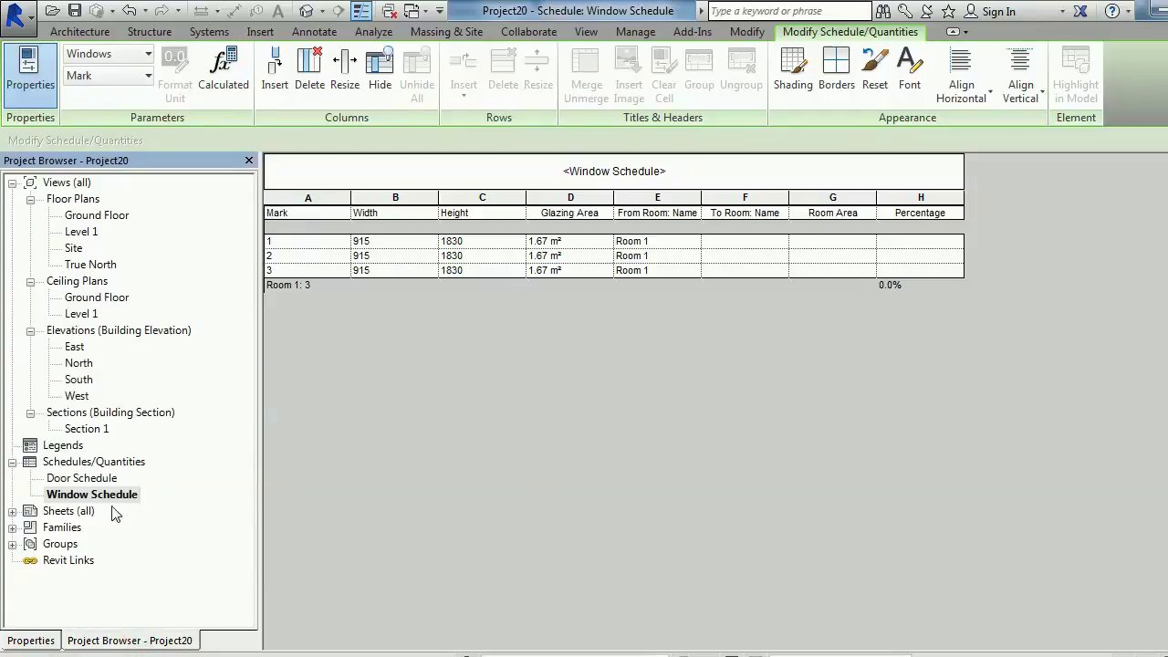
pyautogui.doubleClick(71, 217)
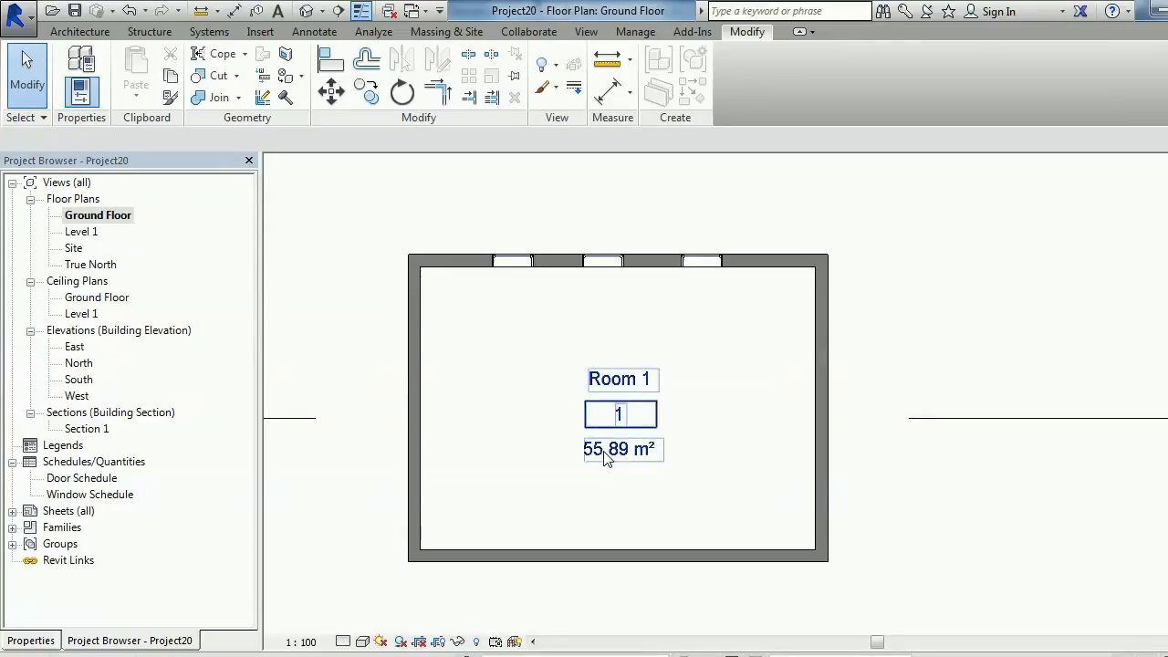
pyautogui.doubleClick(84, 495)
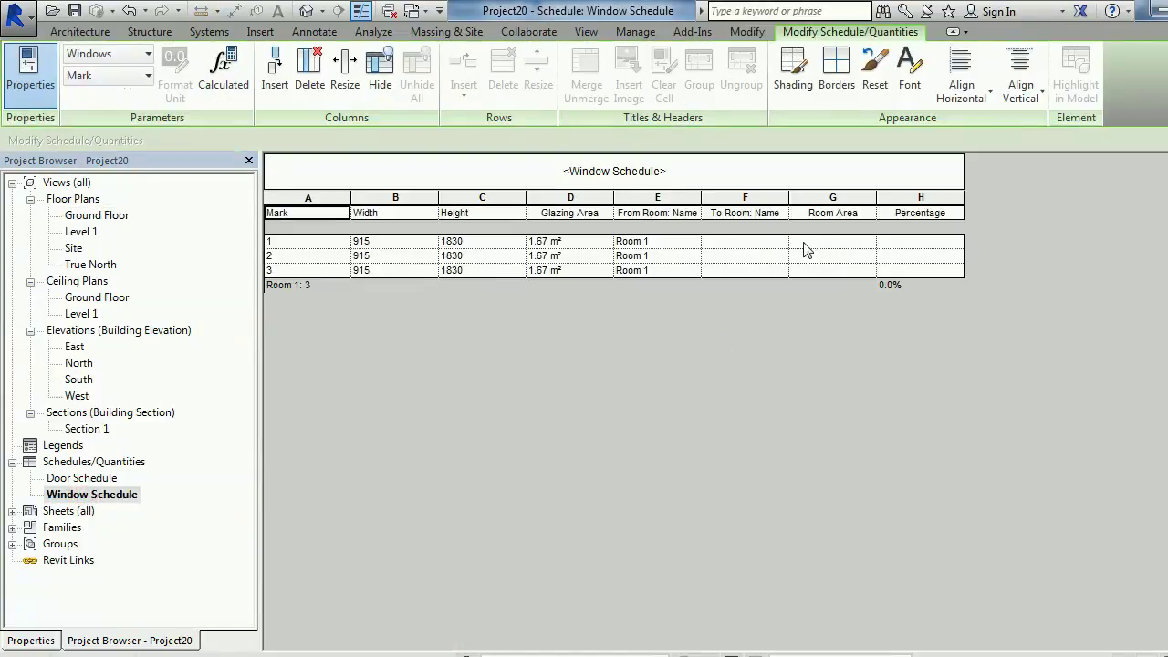
pyautogui.click(826, 243)
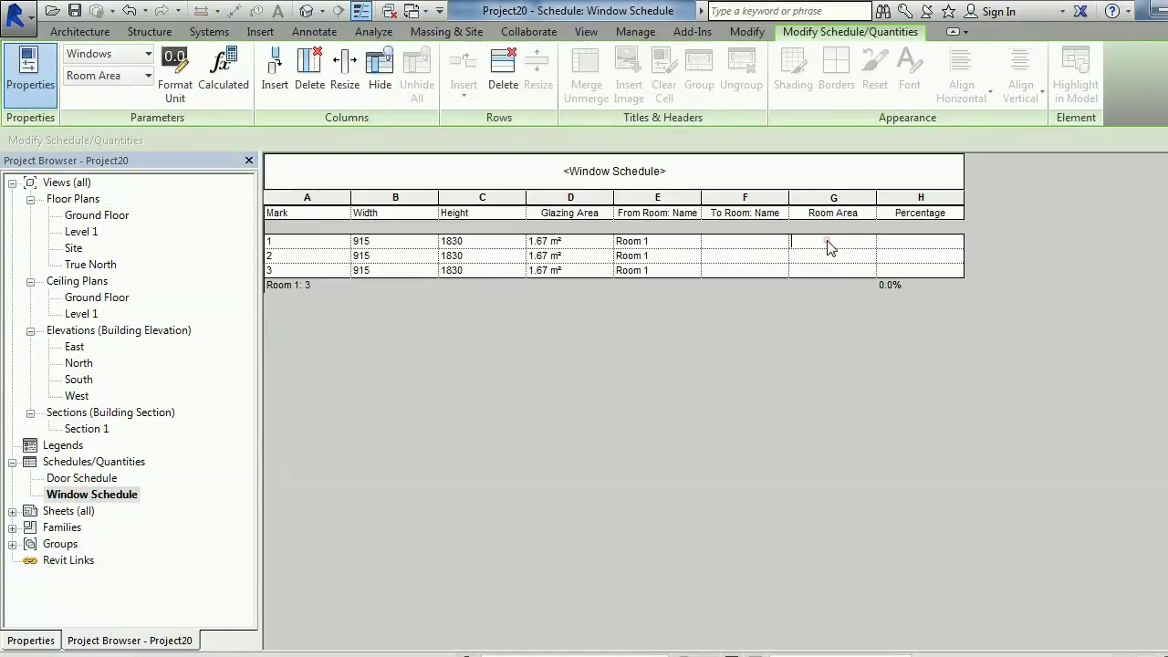
pyautogui.write('55')
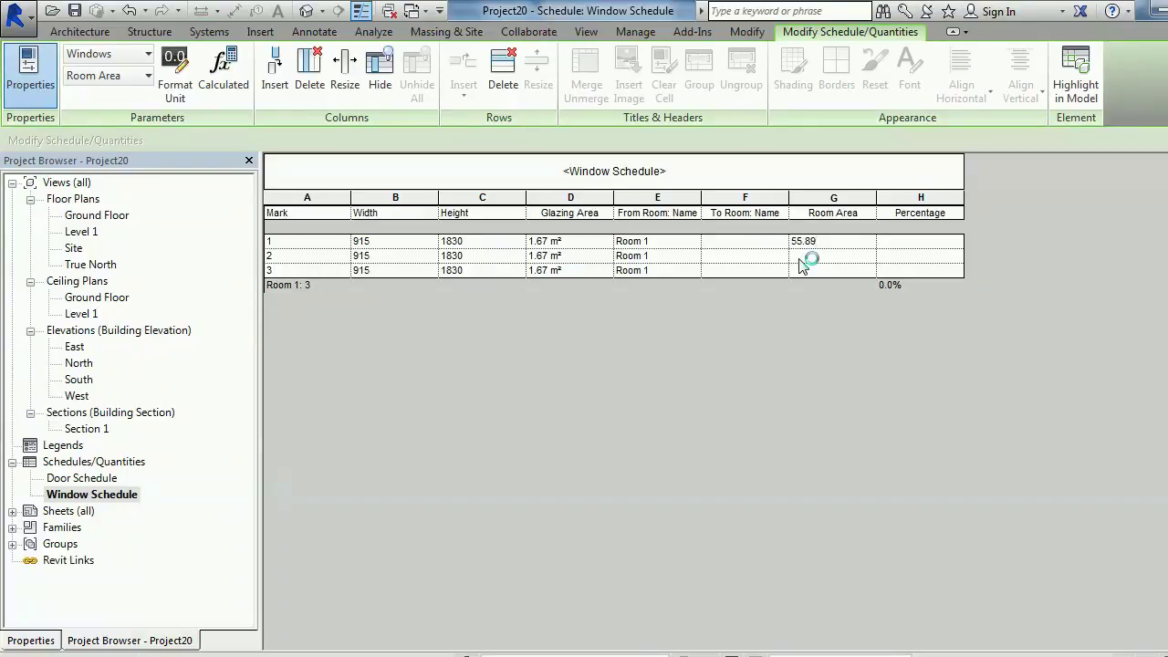
pyautogui.write('.89')
# Copy window 1's Room Area value to windows 2 and 3 in the schedule.
pyautogui.click(841, 241)
pyautogui.hotkey('ctrl', 'c')
pyautogui.click(832, 259)
pyautogui.hotkey('ctrl', 'v')
pyautogui.click(833, 273)
pyautogui.hotkey('ctrl', 'v')
pyautogui.click(835, 257)
# Open the Ground Floor floor plan with room for building to the east of Room 1.
pyautogui.doubleClick(95, 215)
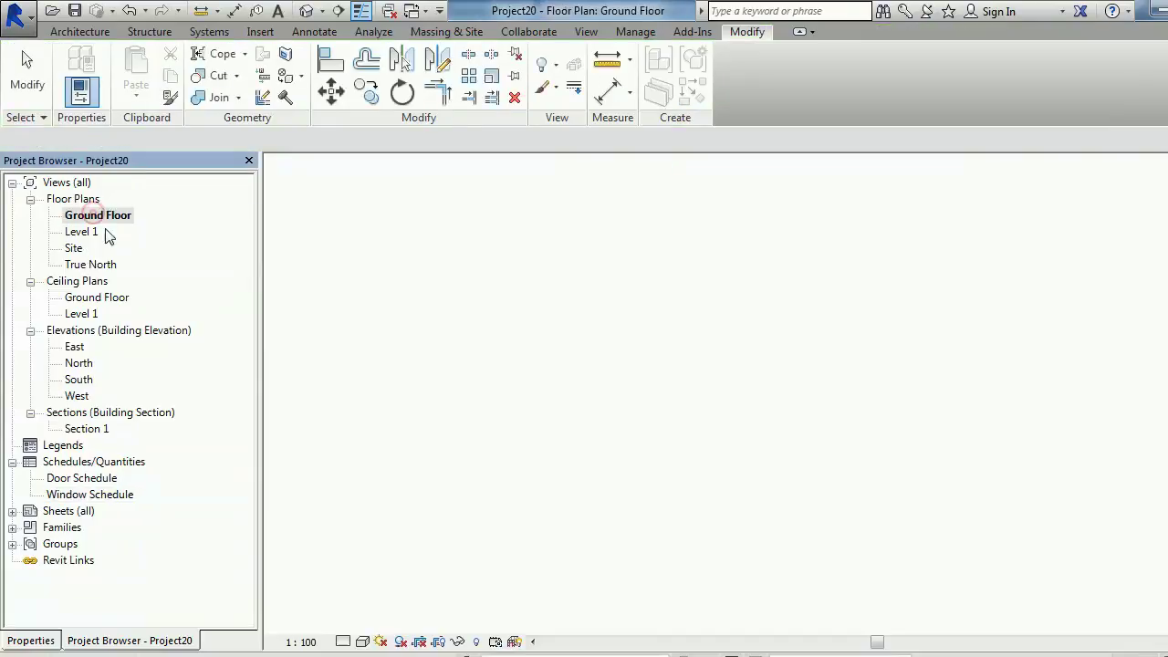
pyautogui.moveTo(762, 415); pyautogui.dragTo(602, 391, button='middle')
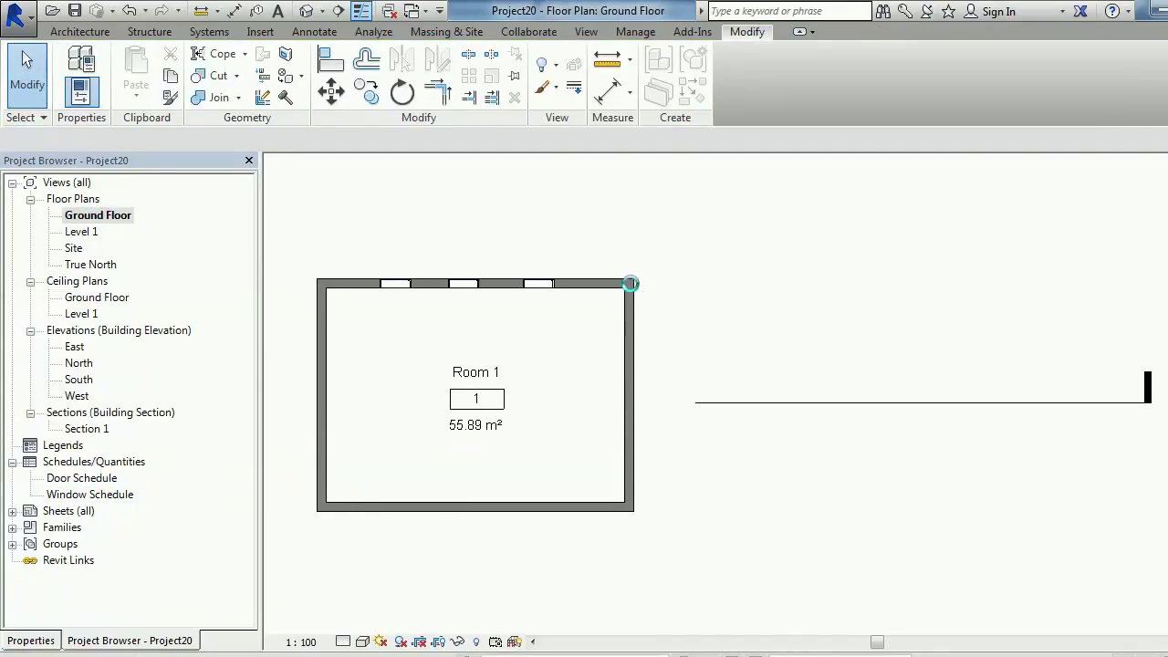
pyautogui.press('e')
pyautogui.press('s')
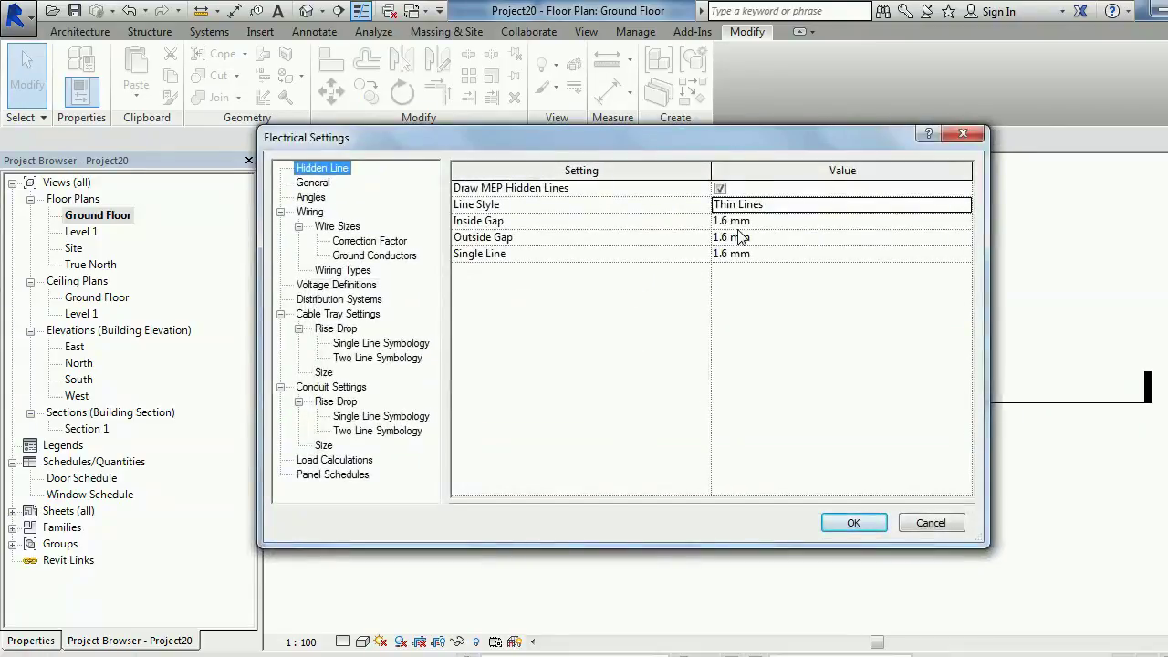
pyautogui.press('Escape')
# Draw walls enclosing a second room about 6200 mm wide against Room 1's east wall.
pyautogui.press('w')
pyautogui.press('a')
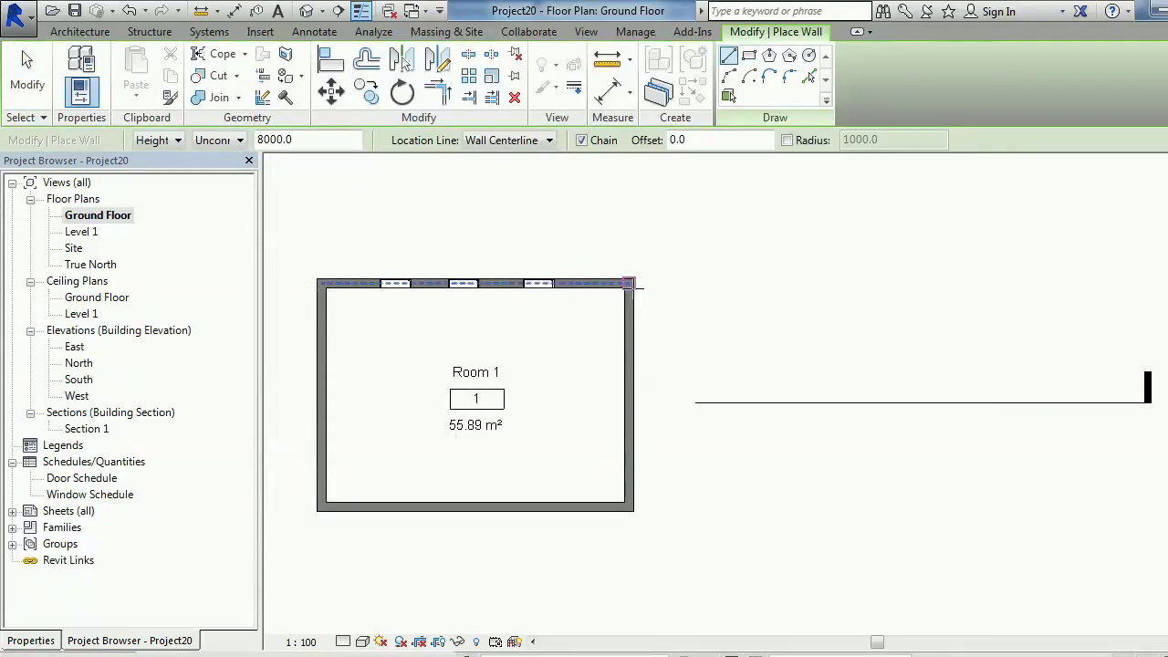
pyautogui.click(630, 284)
pyautogui.click(838, 283)
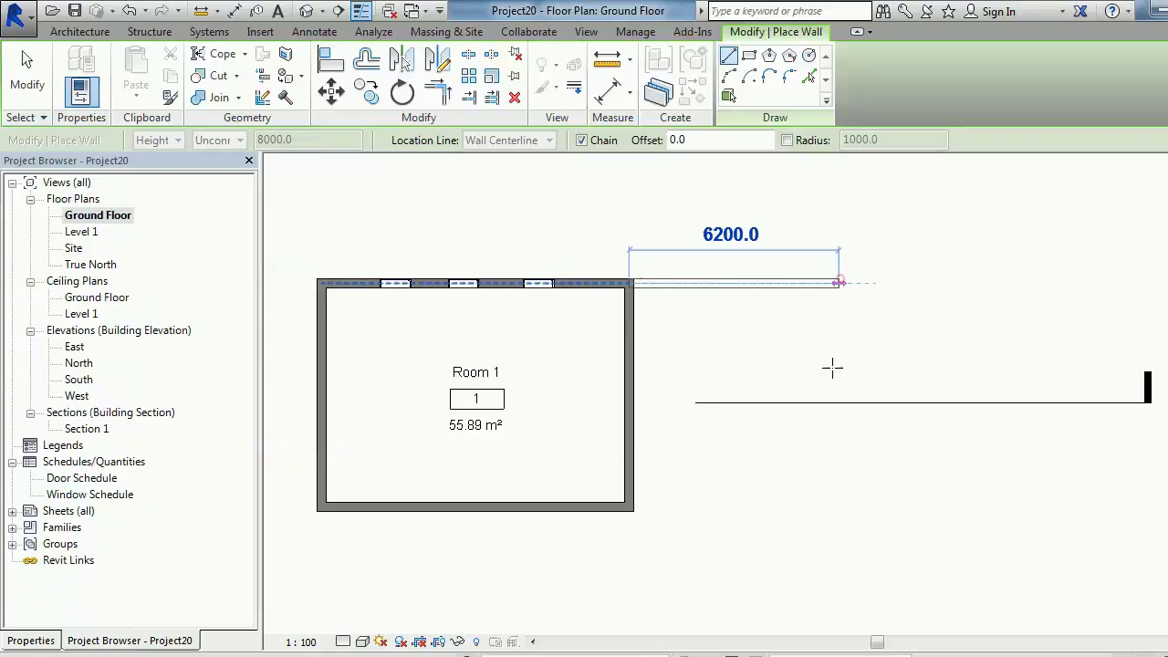
pyautogui.click(840, 495)
pyautogui.click(630, 505)
pyautogui.press('Escape')
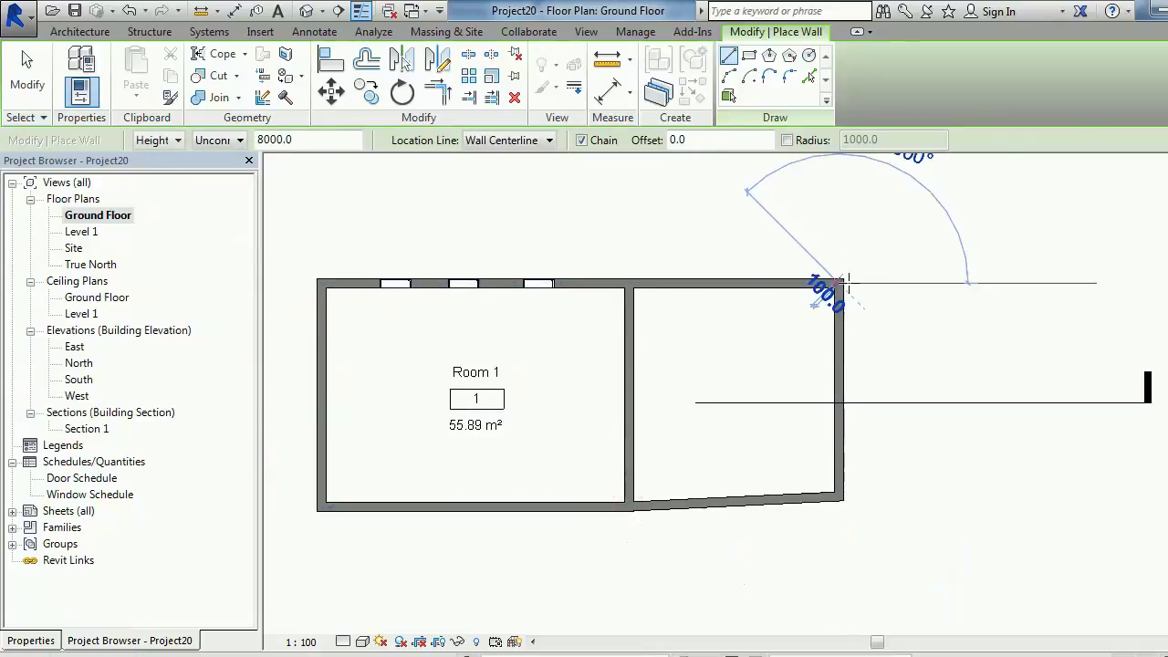
# Draw walls enclosing a third room east of the second one, with a slanted south wall about 7270 mm long.
pyautogui.click(840, 283)
pyautogui.click(1056, 283)
pyautogui.click(1084, 529)
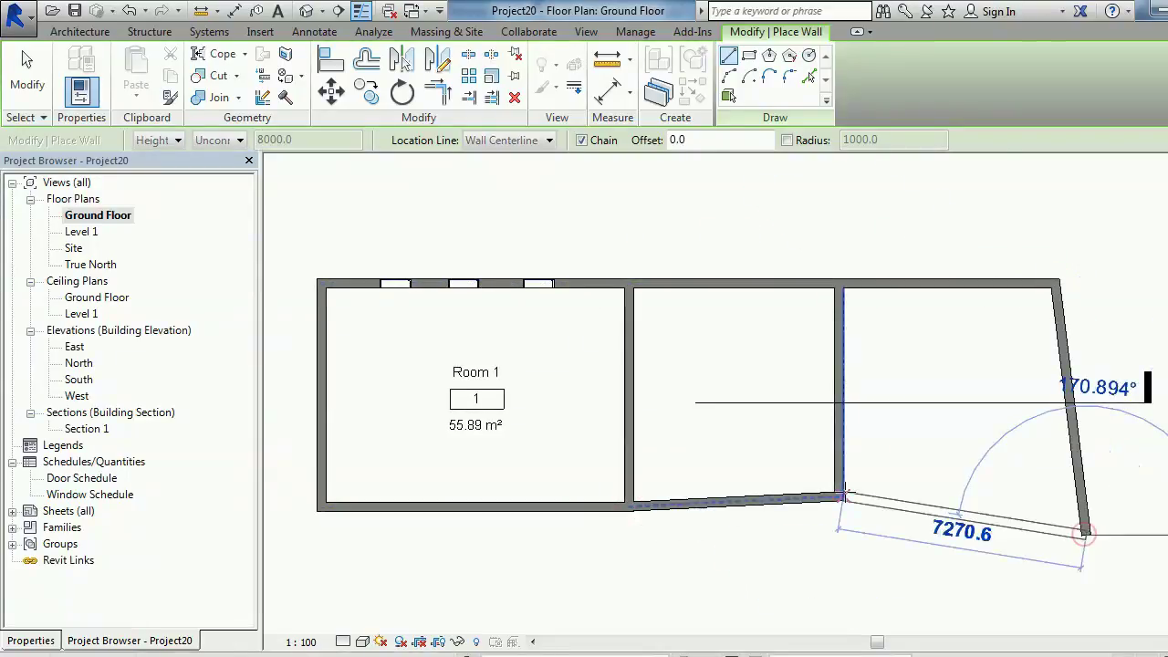
pyautogui.click(839, 496)
pyautogui.moveTo(998, 435); pyautogui.dragTo(874, 432, button='middle')
pyautogui.press('Escape')
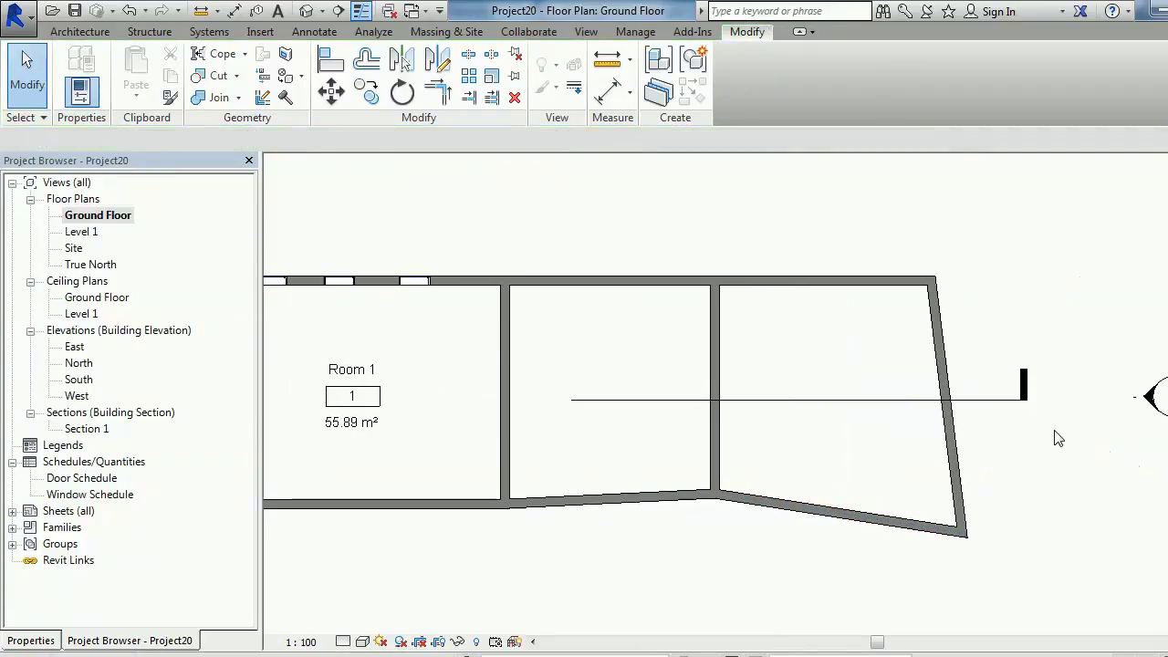
# Delete the section line and the elevation marker on the east side of the plan.
pyautogui.scroll(-2, 1003, 438)
pyautogui.moveTo(1091, 462)
pyautogui.mouseDown()
pyautogui.moveTo(959, 343)
pyautogui.moveTo(926, 332)
pyautogui.mouseUp()
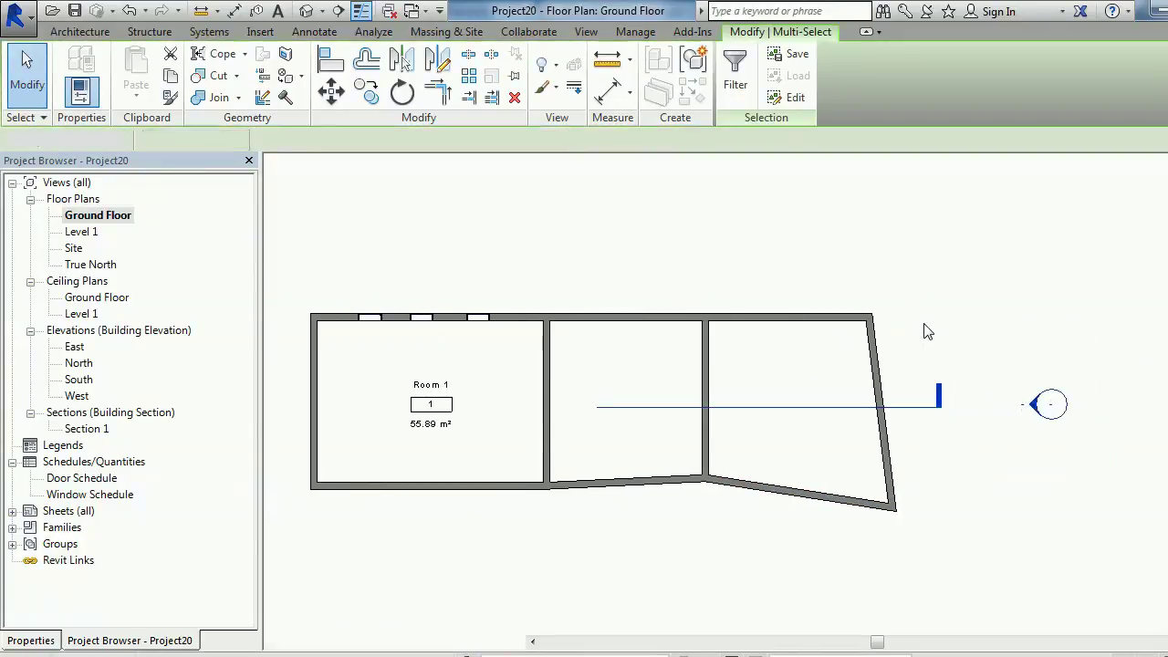
pyautogui.press('Delete')
# Place a tagged room in each of the two new enclosures east of Room 1.
pyautogui.scroll(2, 717, 425)
pyautogui.press('r')
pyautogui.press('m')
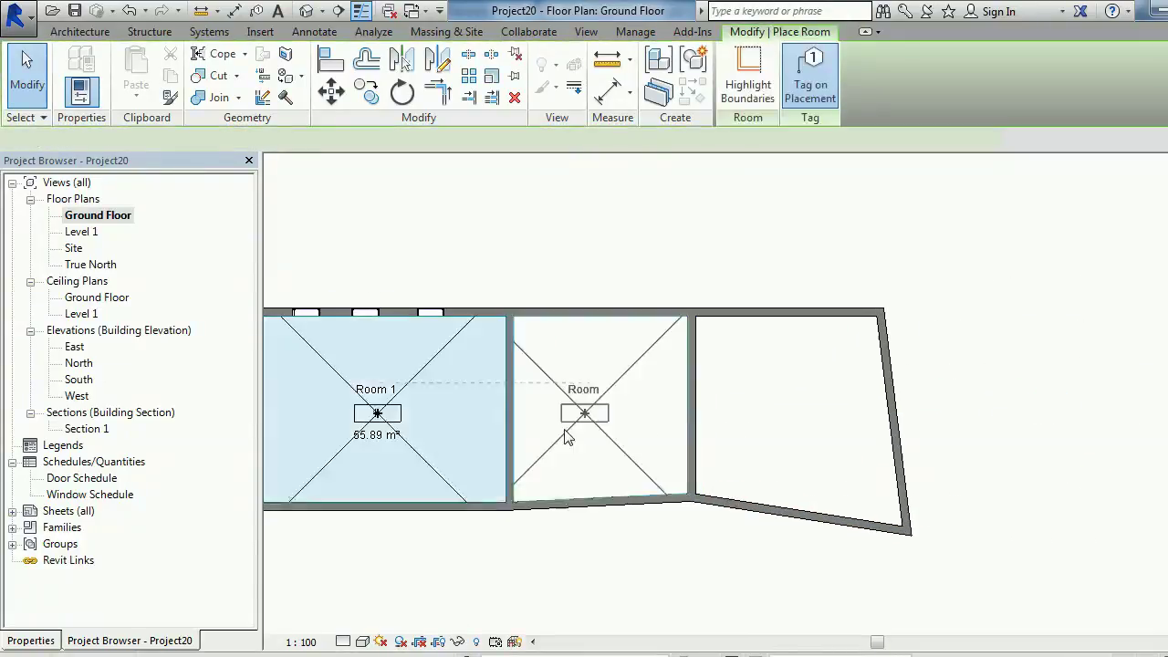
pyautogui.click(601, 400)
pyautogui.click(798, 415)
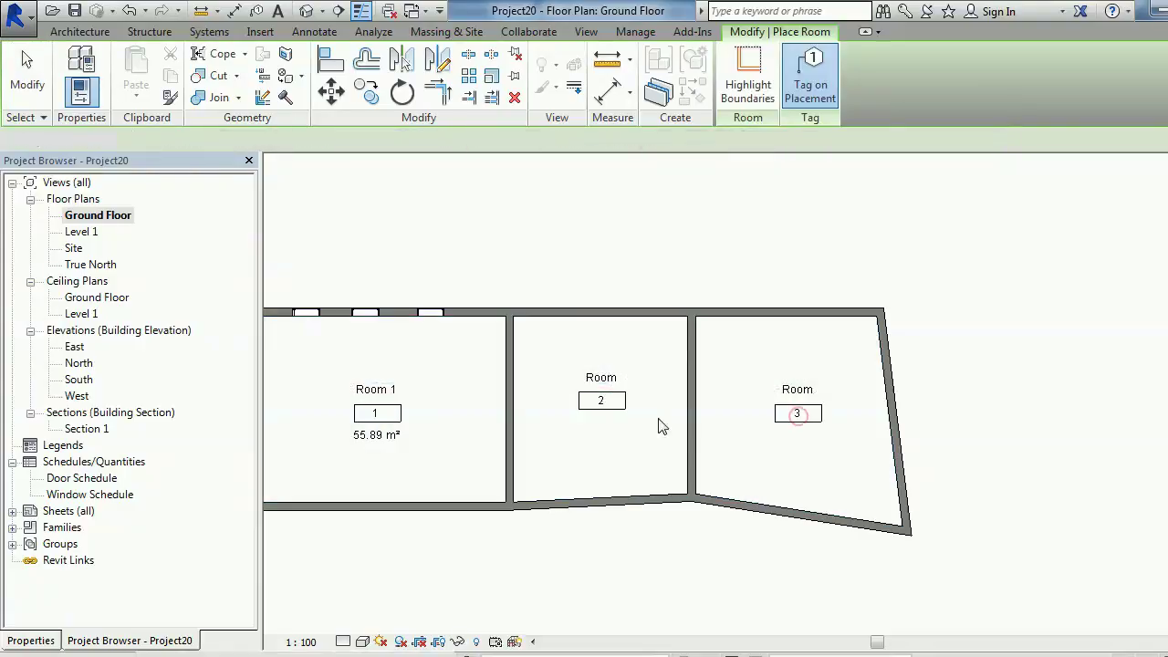
pyautogui.press('Escape')
pyautogui.press('Escape')
# Rename the two new rooms as Room 2 and Room 3 in their tags.
pyautogui.doubleClick(601, 376)
pyautogui.click(618, 376)
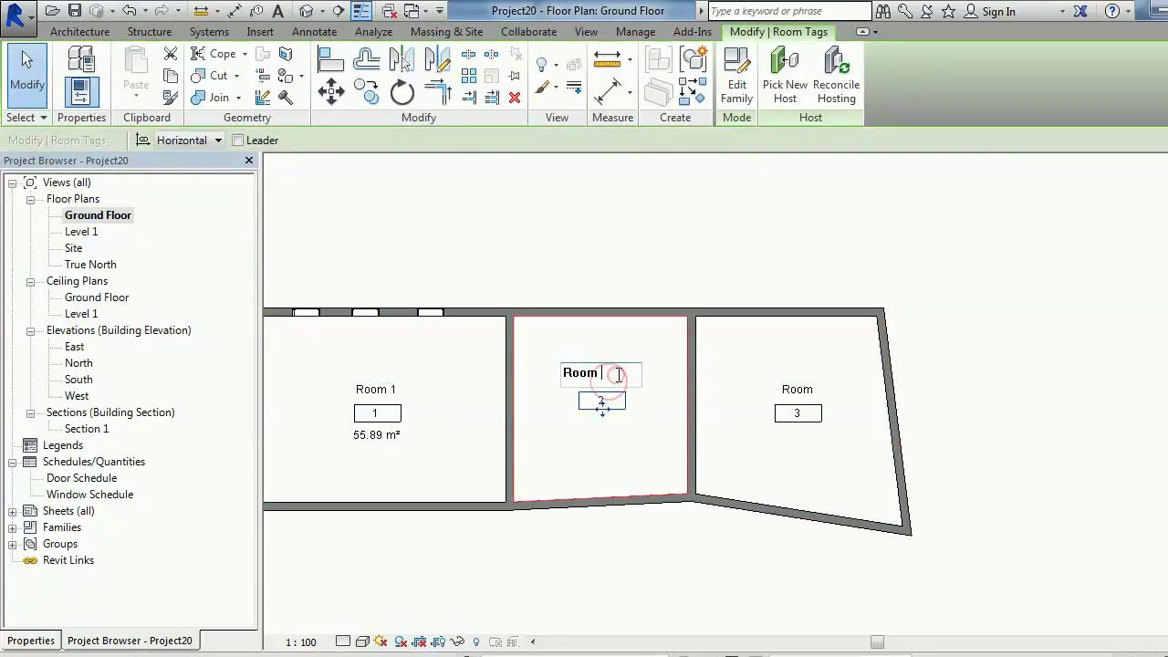
pyautogui.write('2')
pyautogui.click(797, 390)
pyautogui.click(817, 392)
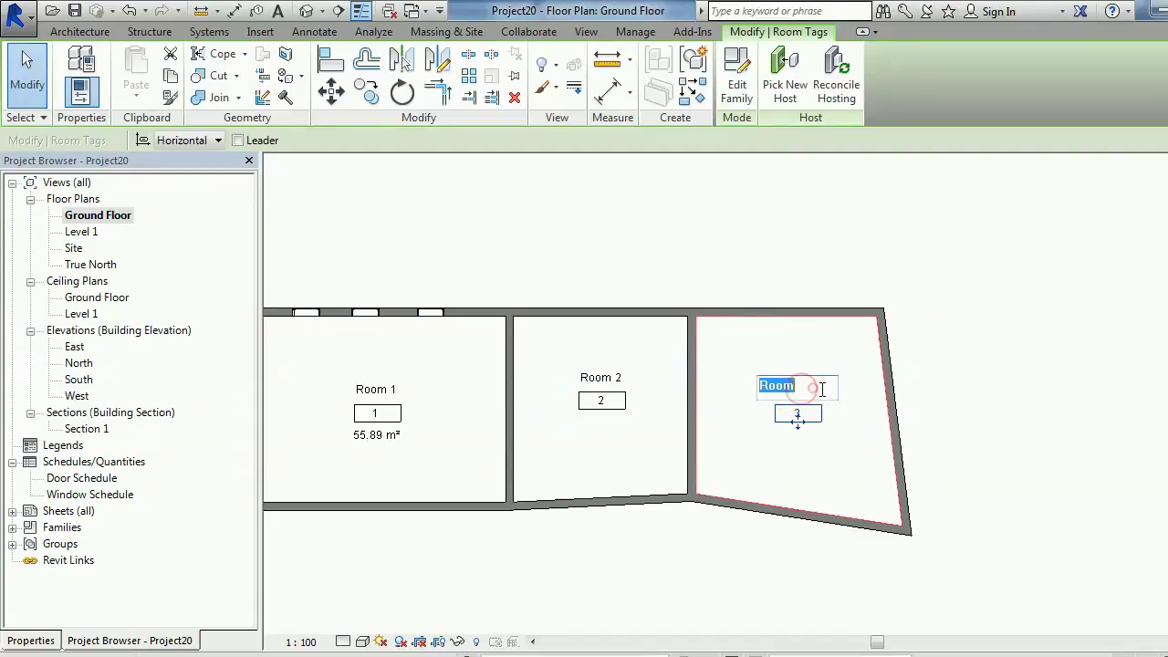
pyautogui.click(816, 389)
pyautogui.write('3')
pyautogui.click(793, 475)
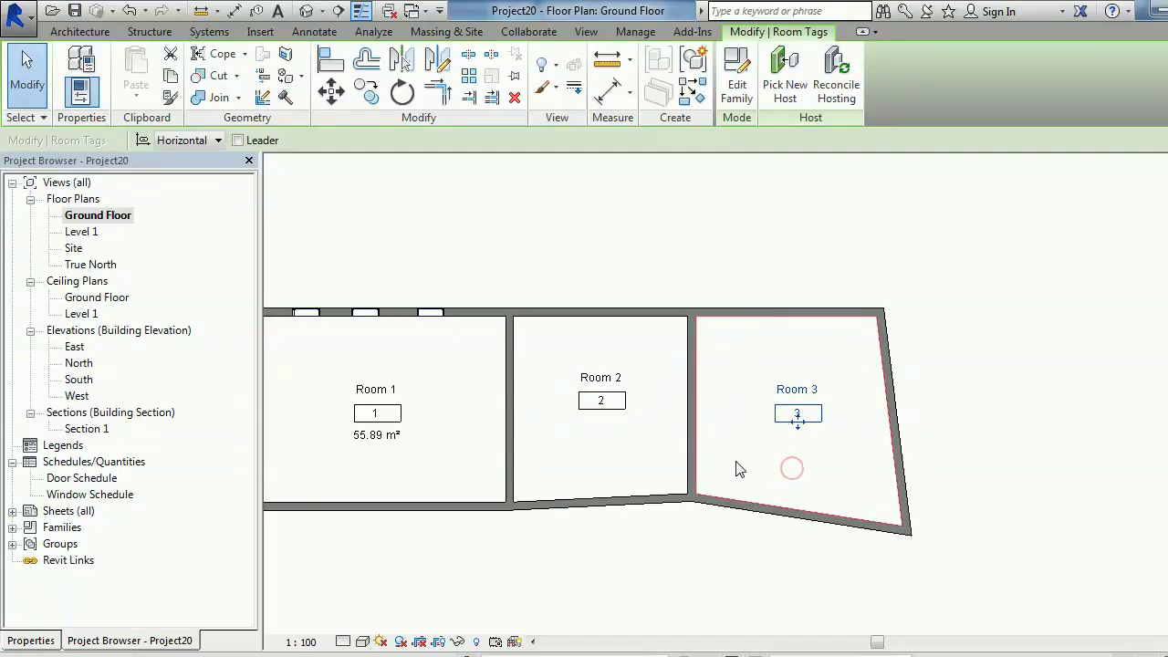
# Switch the Room 2 and Room 3 tags to the room tag type that displays the room area.
pyautogui.click(602, 379)
pyautogui.keyDown('ctrl'); pyautogui.click(797, 390); pyautogui.keyUp('ctrl')
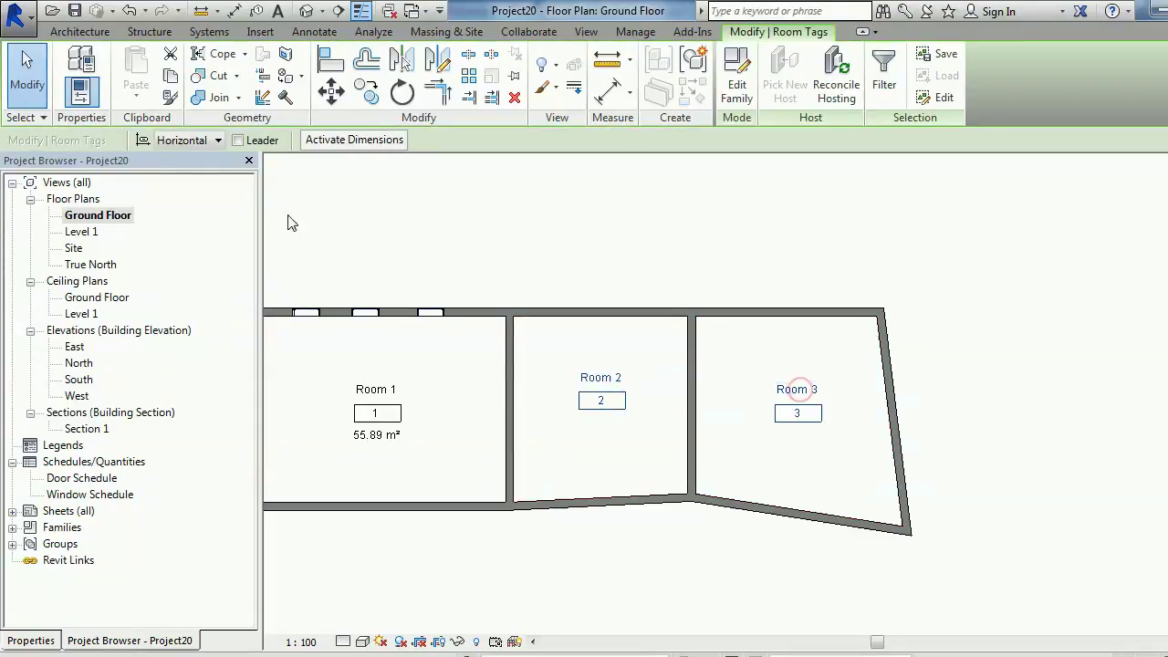
pyautogui.click(50, 641)
pyautogui.click(164, 217)
pyautogui.click(128, 270)
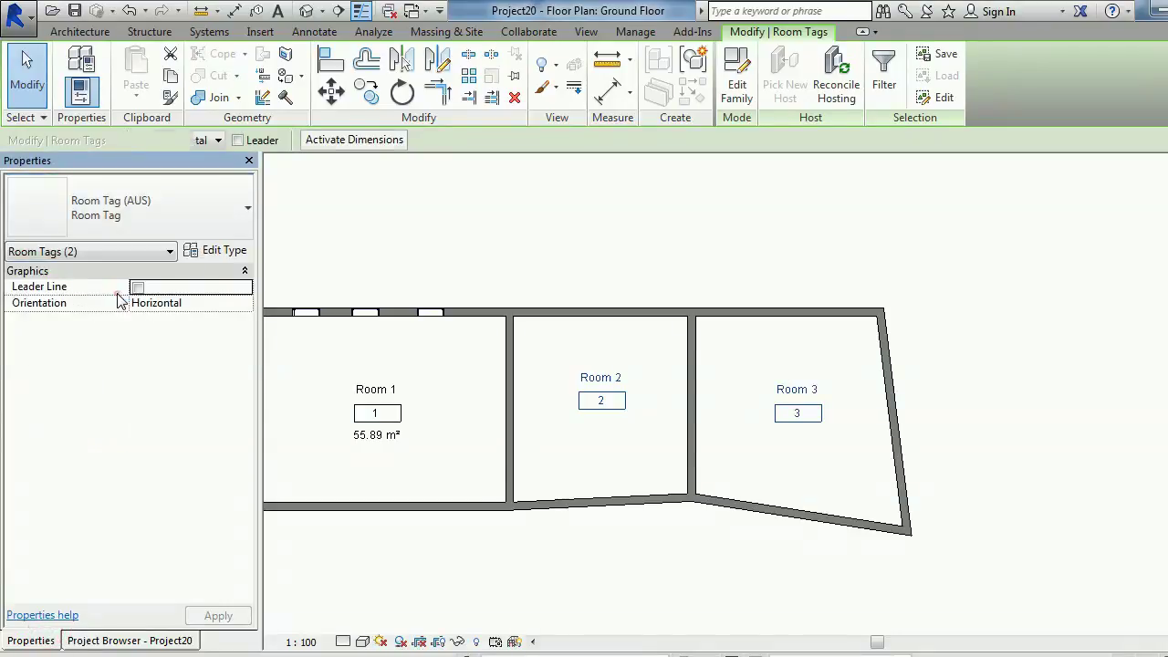
pyautogui.click(645, 239)
pyautogui.scroll(3, 680, 451)
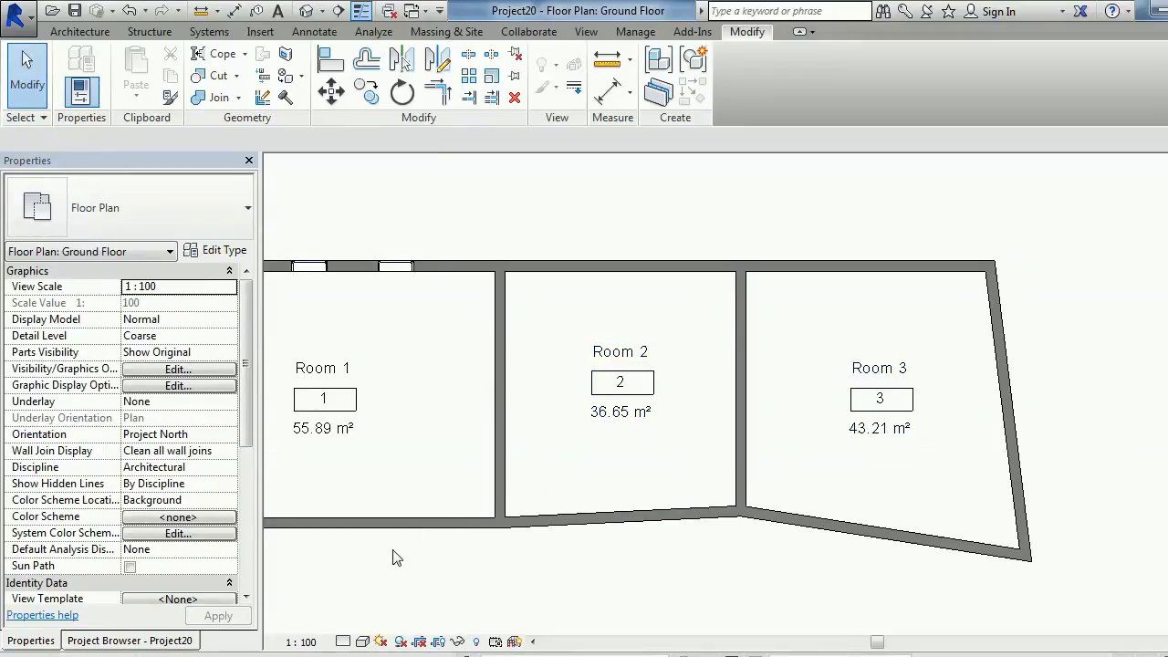
# Place two M_Fixed 0915 x 1830mm windows in the north wall of Room 2 and two in that of Room 3.
pyautogui.click(155, 641)
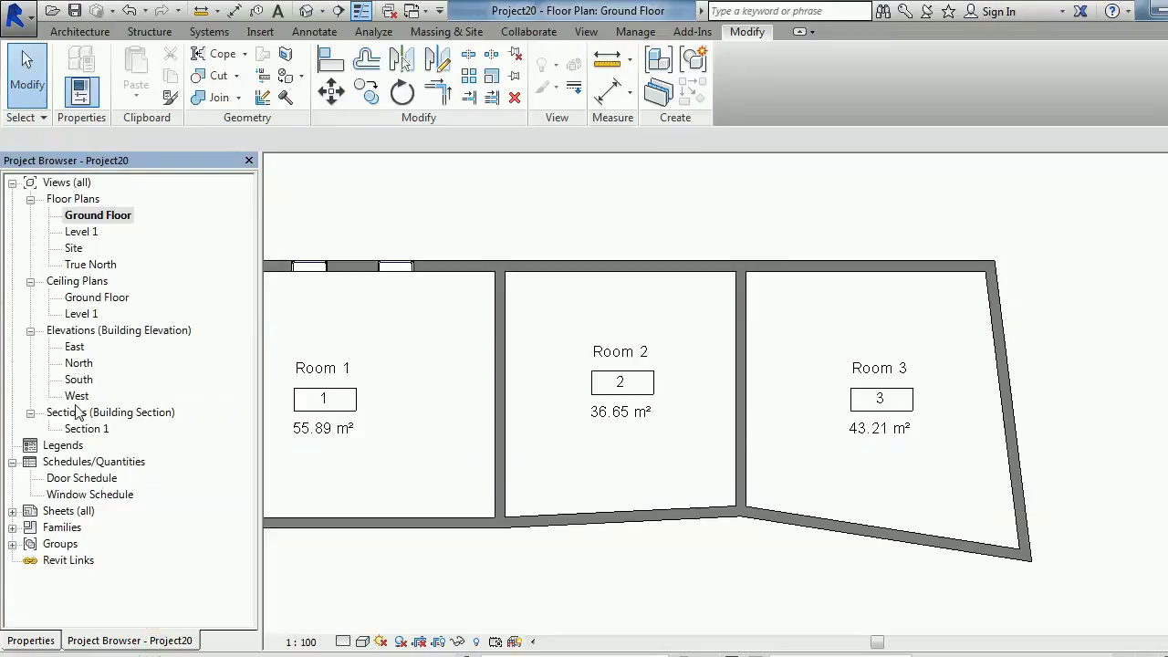
pyautogui.click(76, 493)
pyautogui.doubleClick(77, 493)
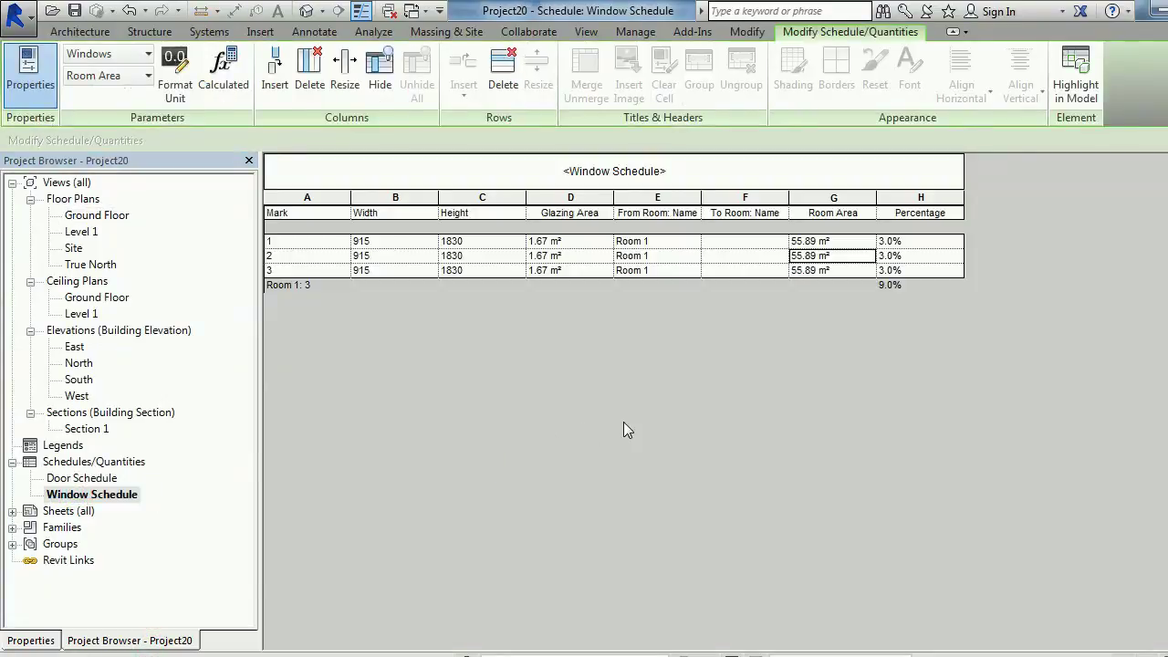
pyautogui.doubleClick(91, 217)
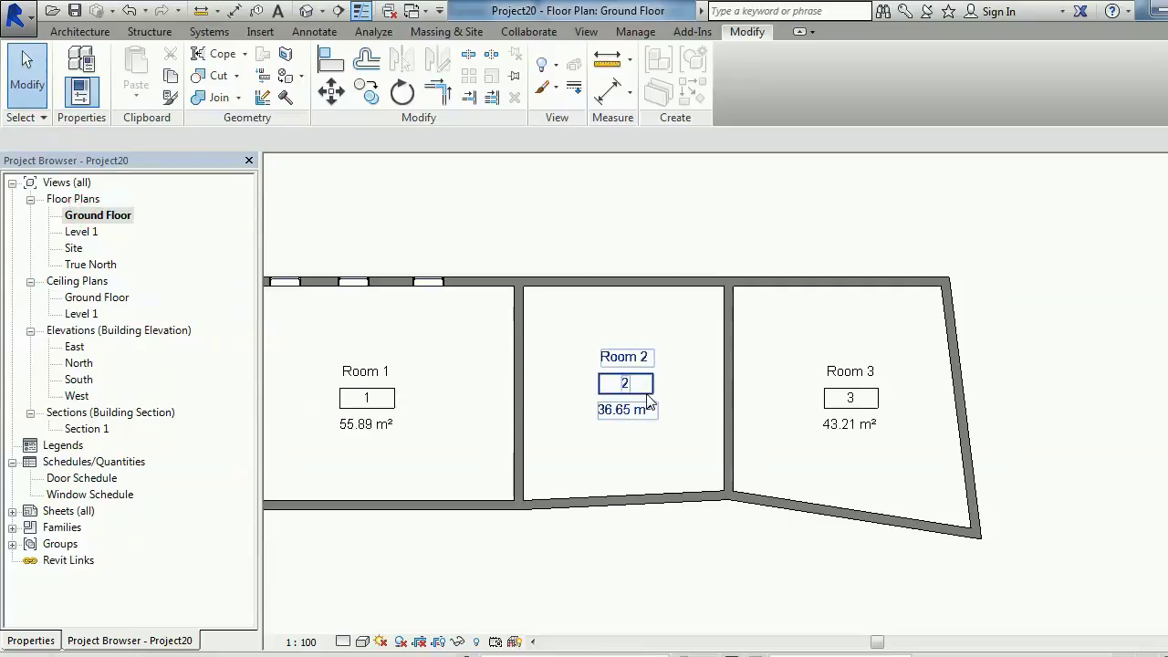
pyautogui.press('w')
pyautogui.press('n')
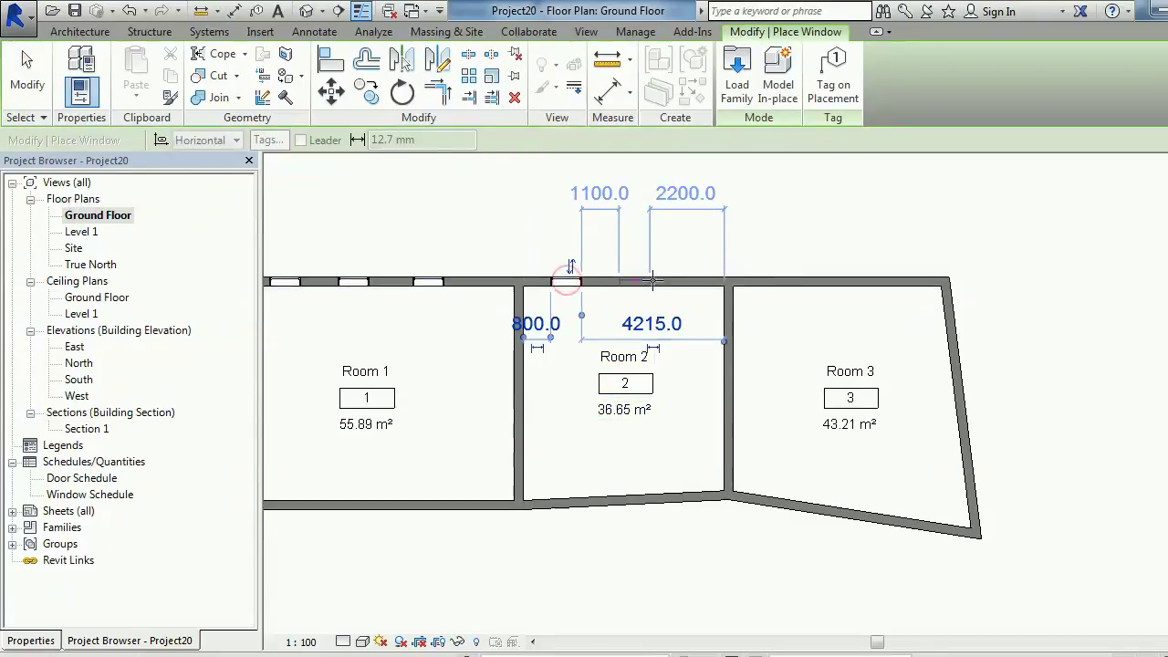
pyautogui.click(636, 281)
pyautogui.click(772, 281)
pyautogui.click(868, 281)
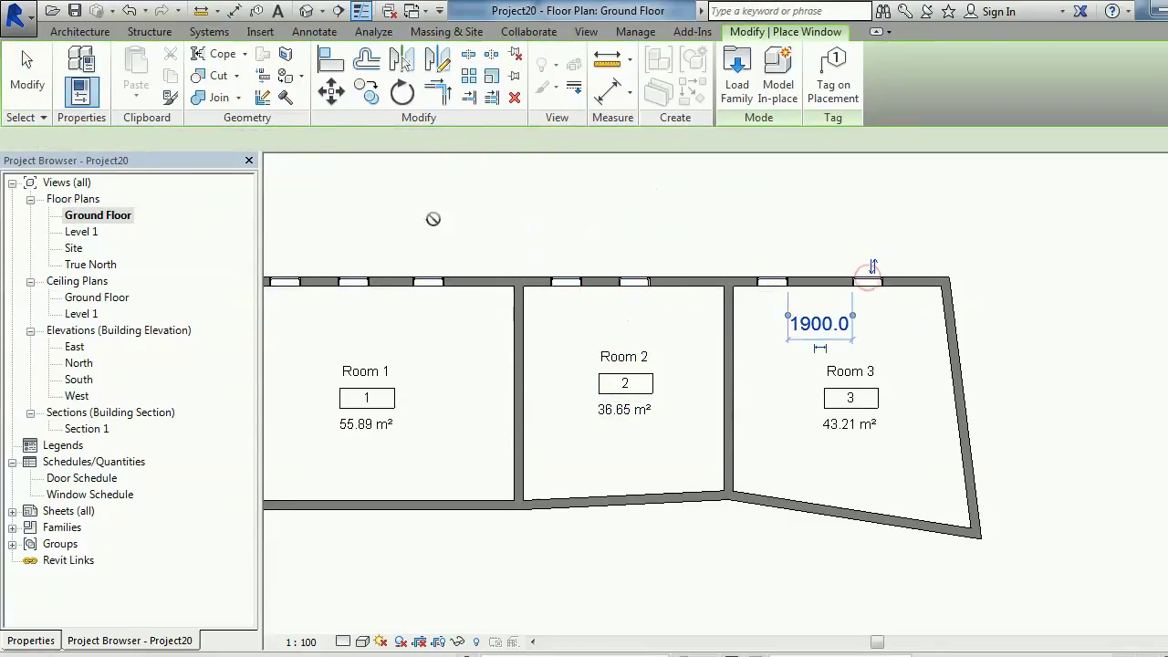
# Place five M_Fixed 0610 x 0610mm windows along the slanted east wall of Room 3.
pyautogui.click(31, 639)
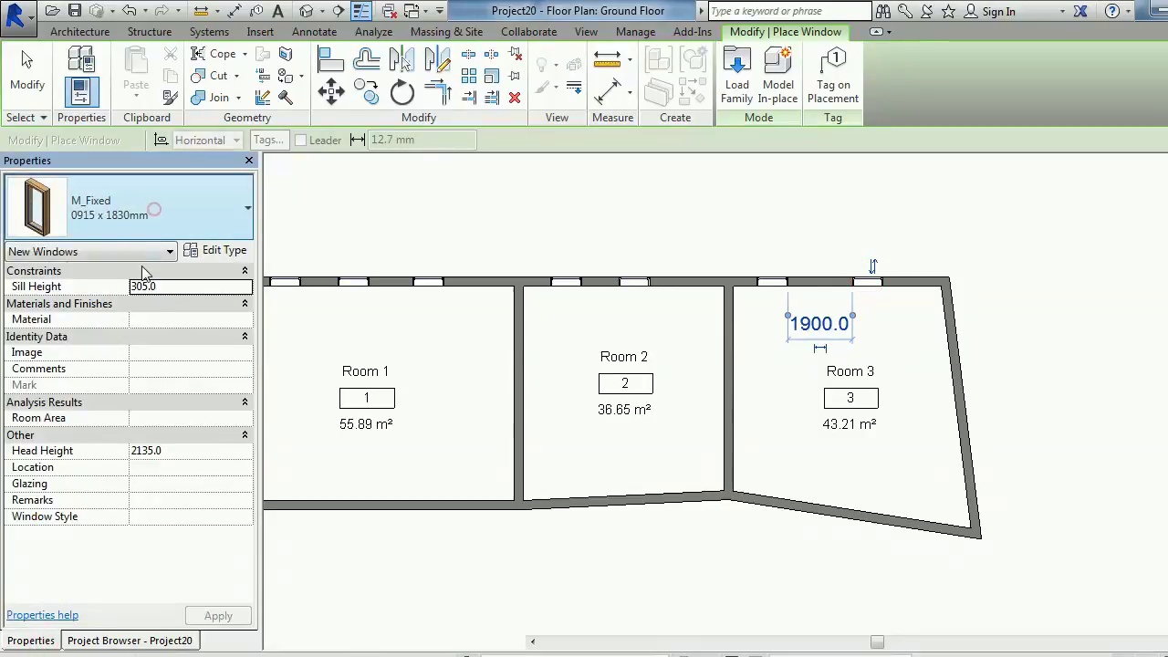
pyautogui.click(146, 208)
pyautogui.press('Escape')
pyautogui.press('Escape')
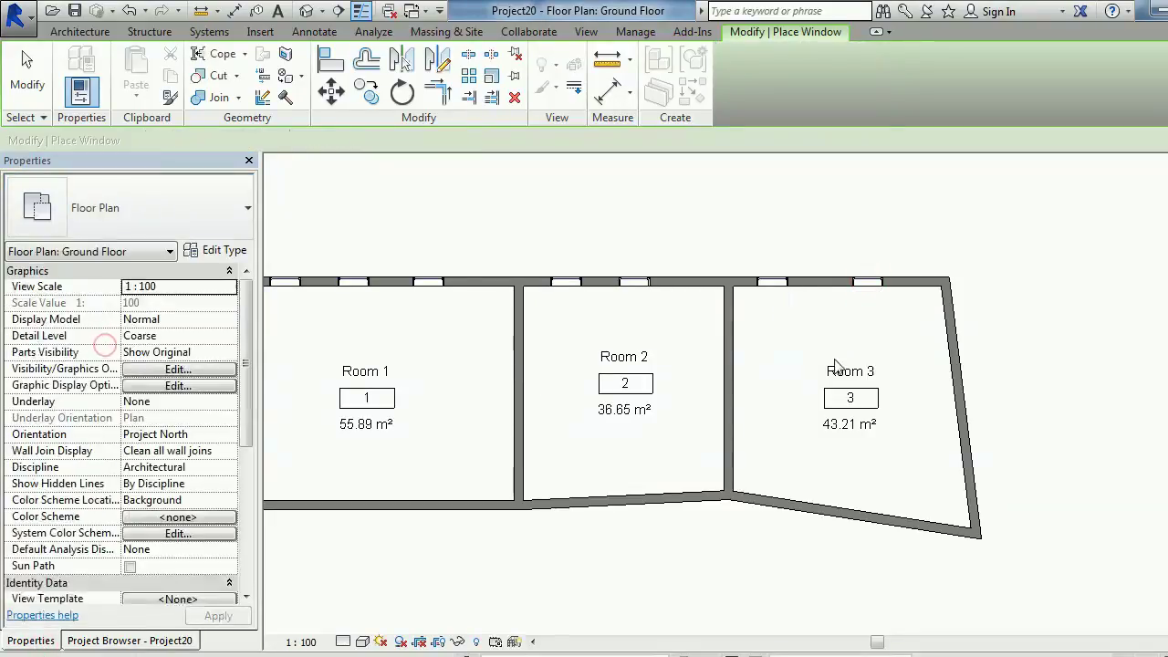
pyautogui.press('w')
pyautogui.press('n')
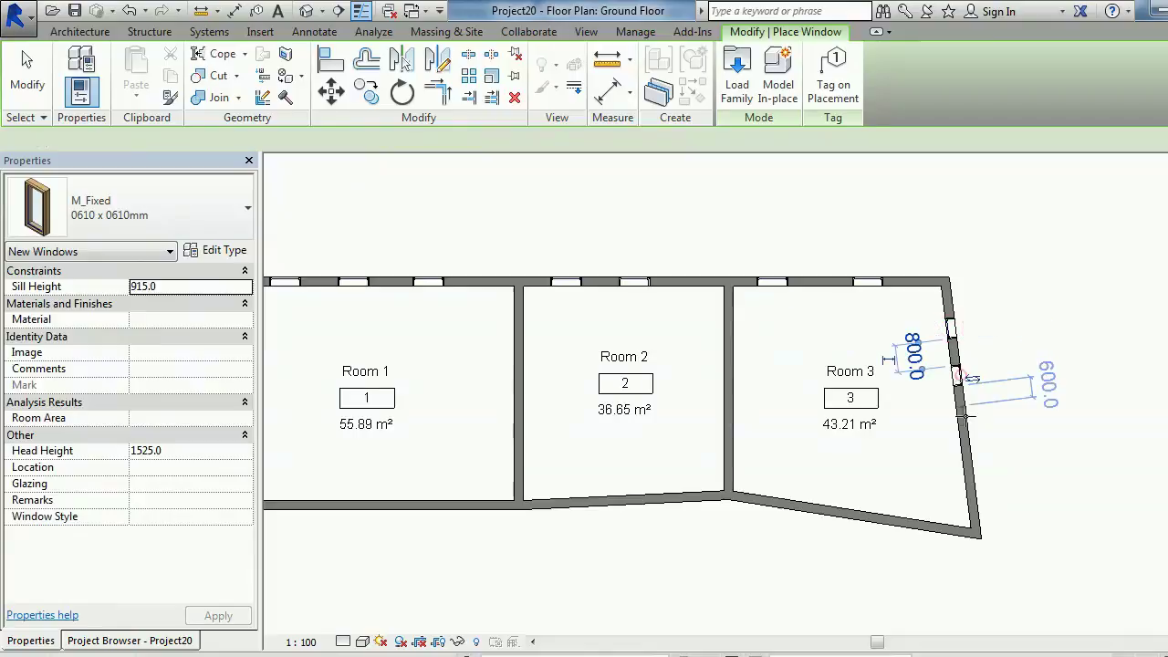
pyautogui.click(964, 414)
pyautogui.click(968, 468)
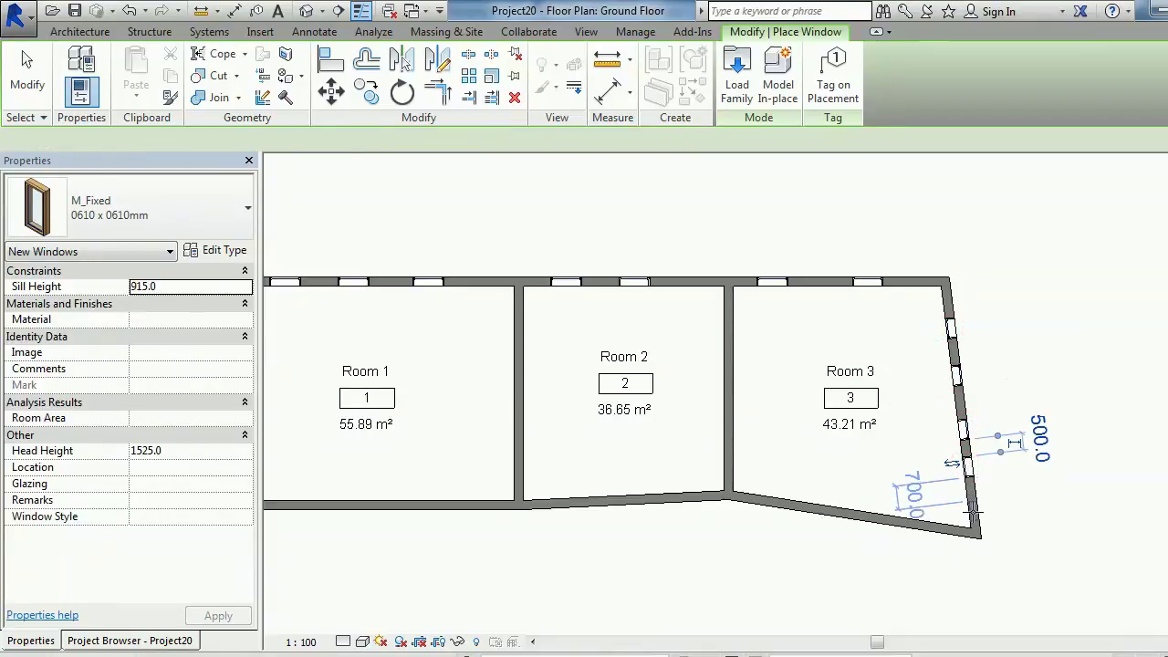
pyautogui.click(973, 513)
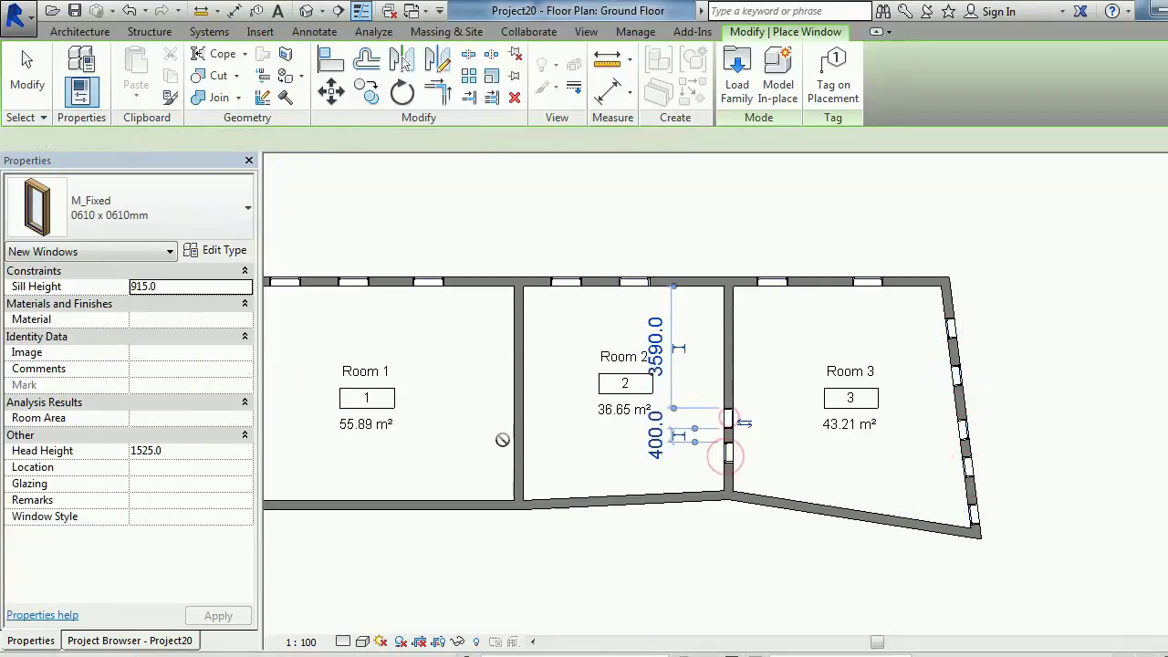
# Place two 0610 x 0610mm windows in each partition wall between the rooms and three in the west wall of Room 1.
pyautogui.click(518, 416)
pyautogui.moveTo(518, 429); pyautogui.dragTo(672, 420, button='middle')
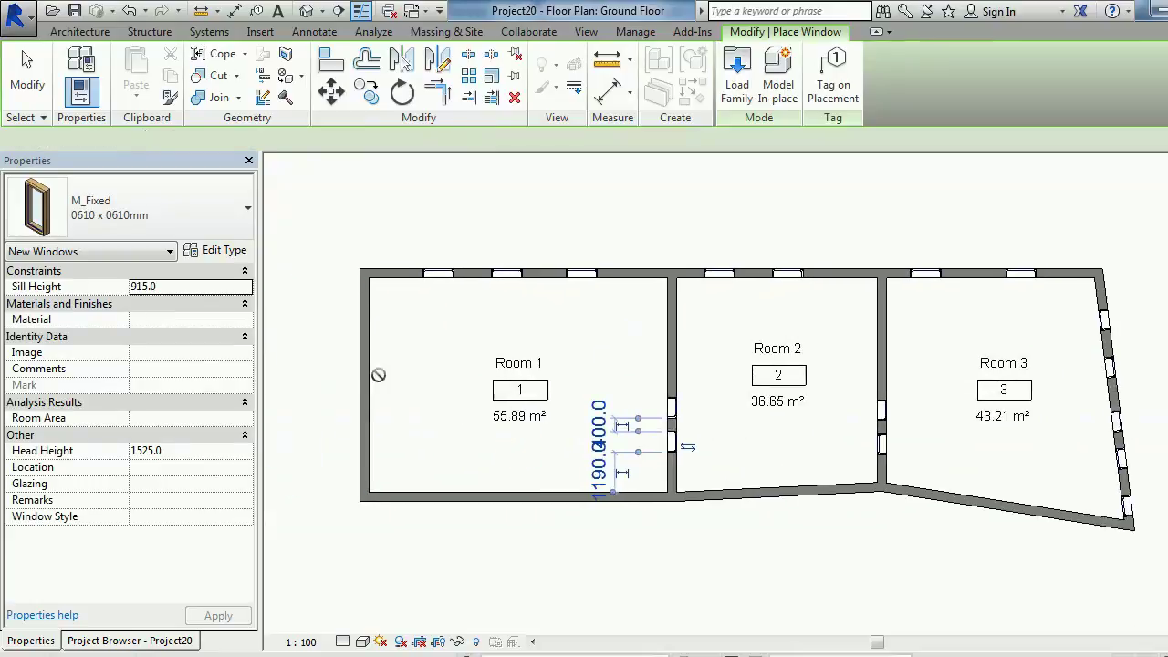
pyautogui.click(363, 352)
pyautogui.click(364, 406)
pyautogui.click(363, 454)
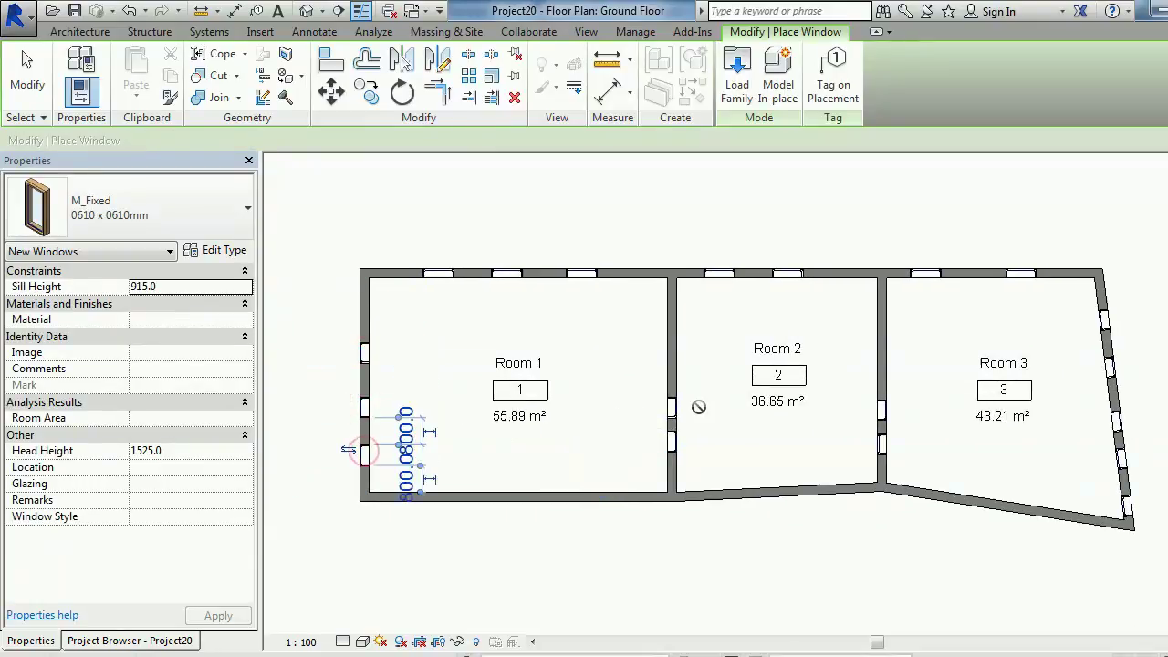
pyautogui.press('Escape')
pyautogui.press('Escape')
# In the Window Schedule, set From Room: Name to Room 3 for windows 8, 11 and 12.
pyautogui.click(117, 640)
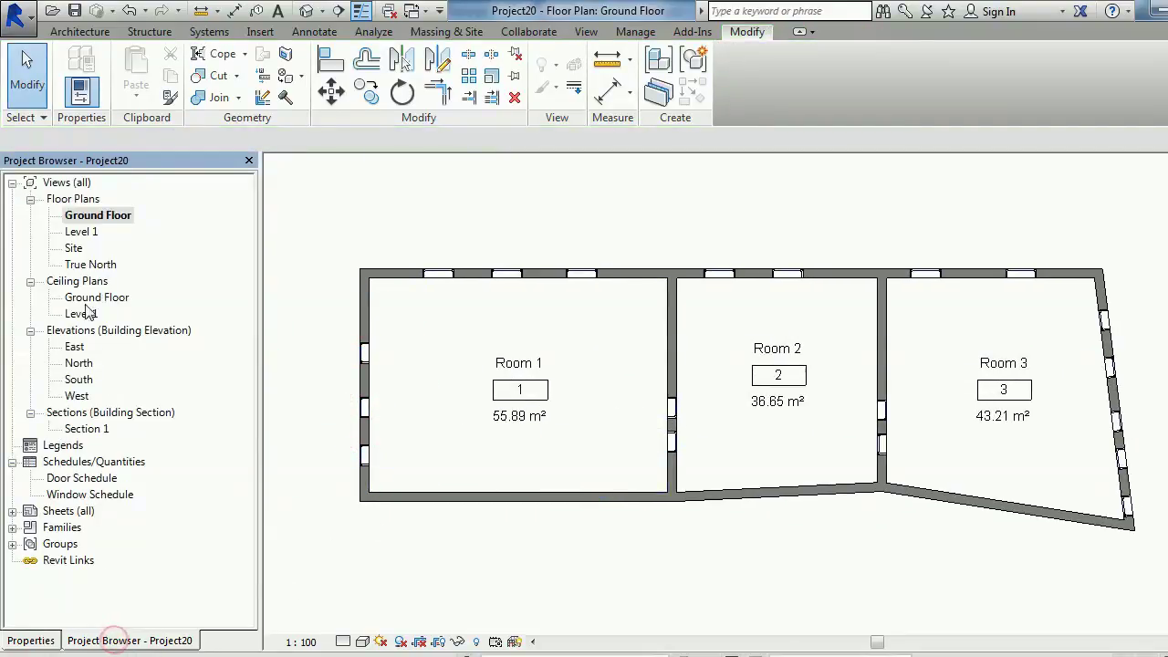
pyautogui.doubleClick(90, 493)
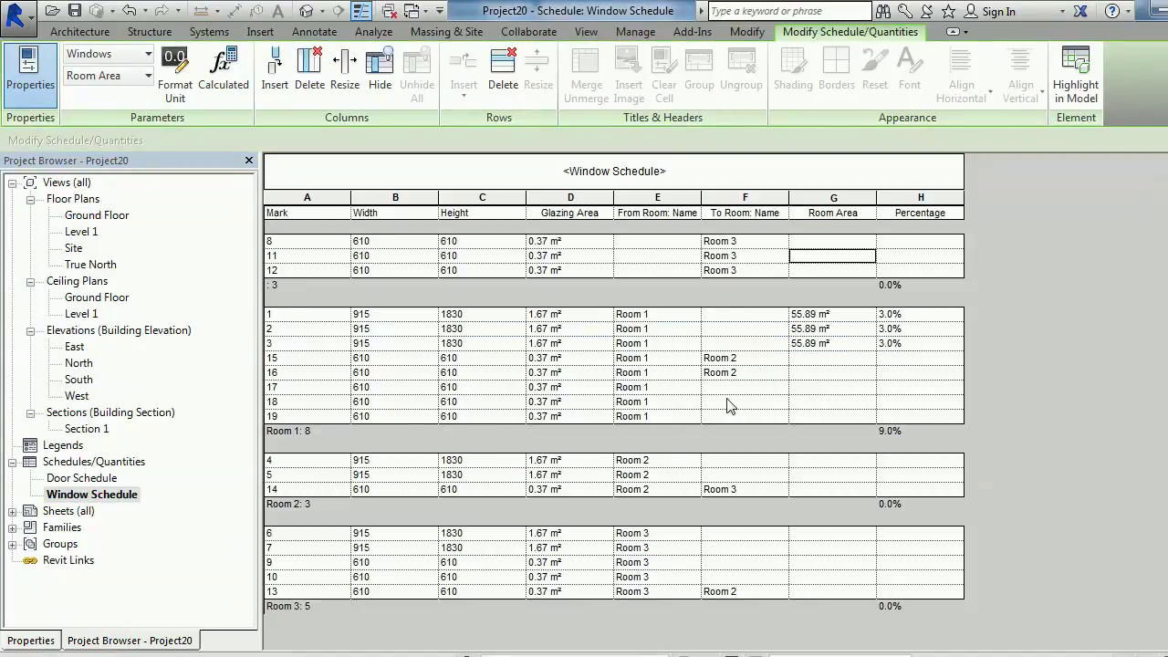
pyautogui.click(660, 241)
pyautogui.click(693, 241)
pyautogui.click(646, 266)
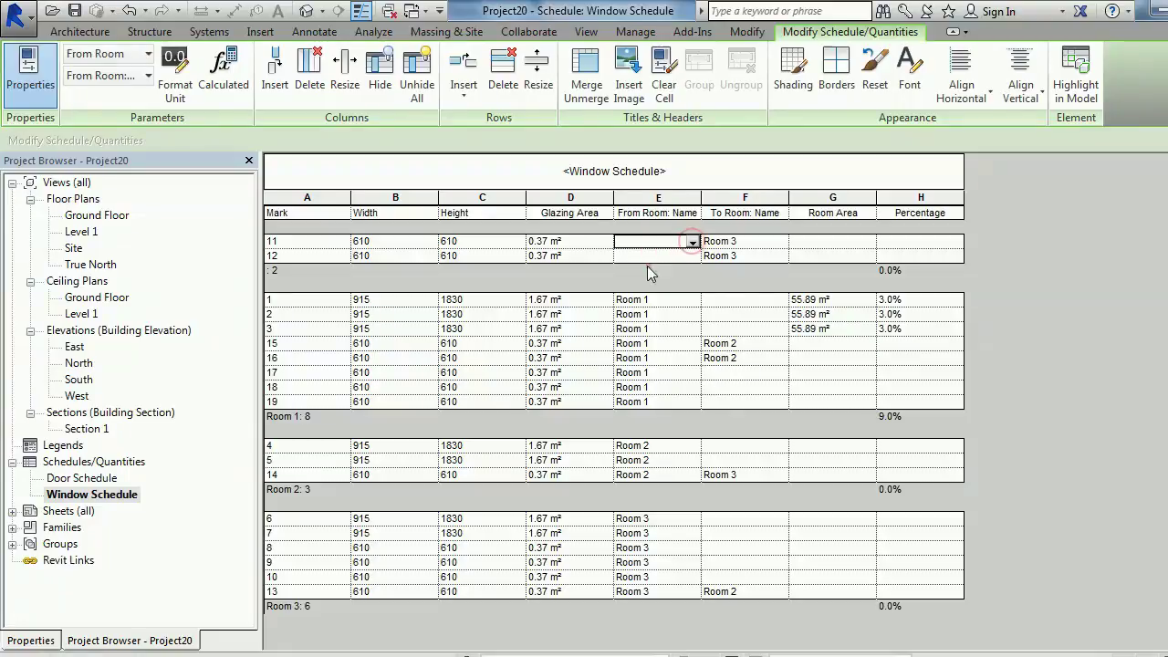
pyautogui.click(693, 242)
pyautogui.click(639, 268)
pyautogui.click(692, 241)
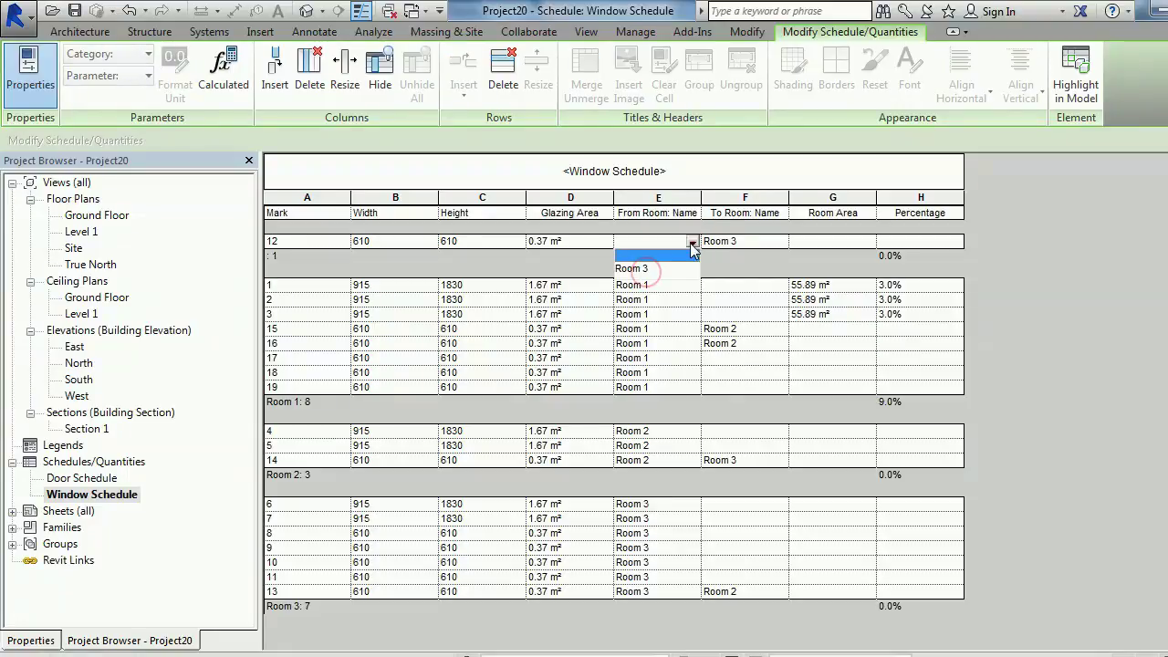
pyautogui.click(634, 269)
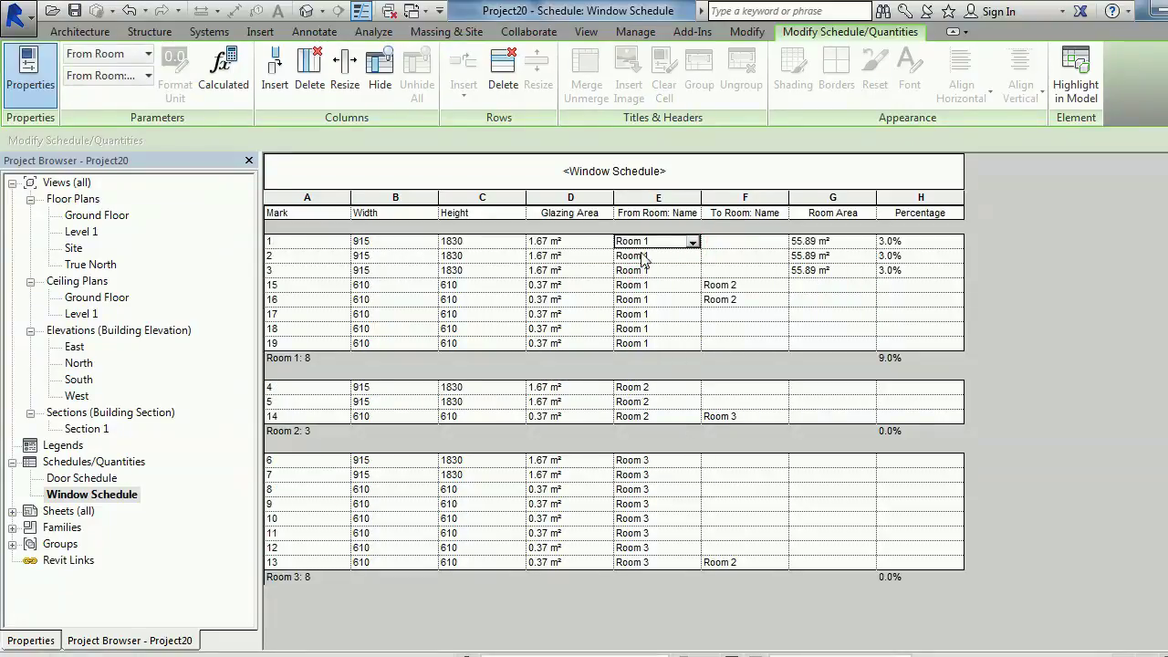
# Enter a Room Area of 55.89 m² for windows 17, 18 and 19 in Room 1 and 36.65 for windows 4 and 5 in Room 2.
pyautogui.click(821, 270)
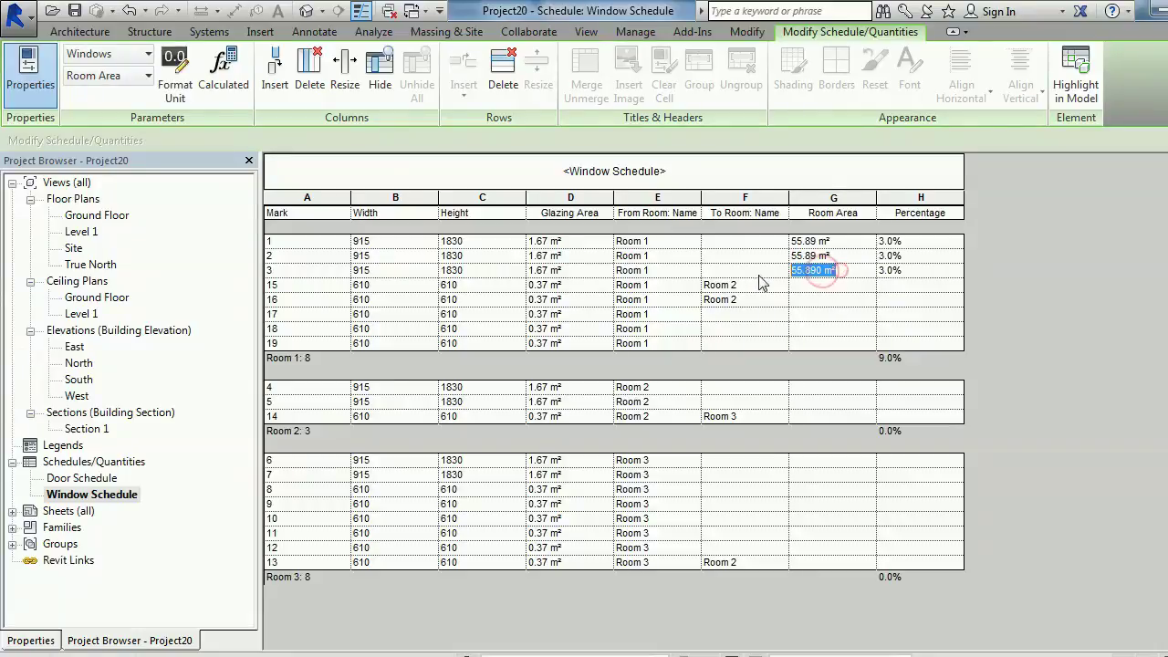
pyautogui.click(819, 316)
pyautogui.write('55.890 m²')
pyautogui.click(813, 330)
pyautogui.write('55.890 m²')
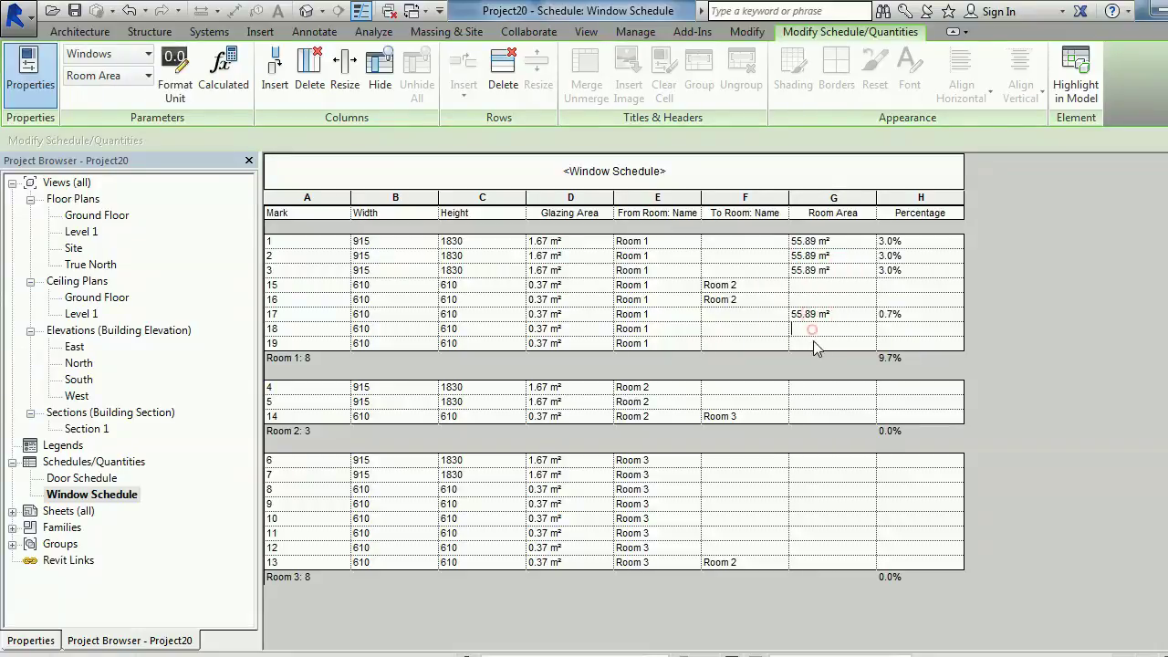
pyautogui.click(810, 343)
pyautogui.write('55.890 m²')
pyautogui.press('Return')
pyautogui.click(814, 401)
pyautogui.write('36.65')
# Enter a Room Area of 43.21 for windows 6 to 12 in Room 3 and reopen the Ground Floor plan.
pyautogui.click(811, 460)
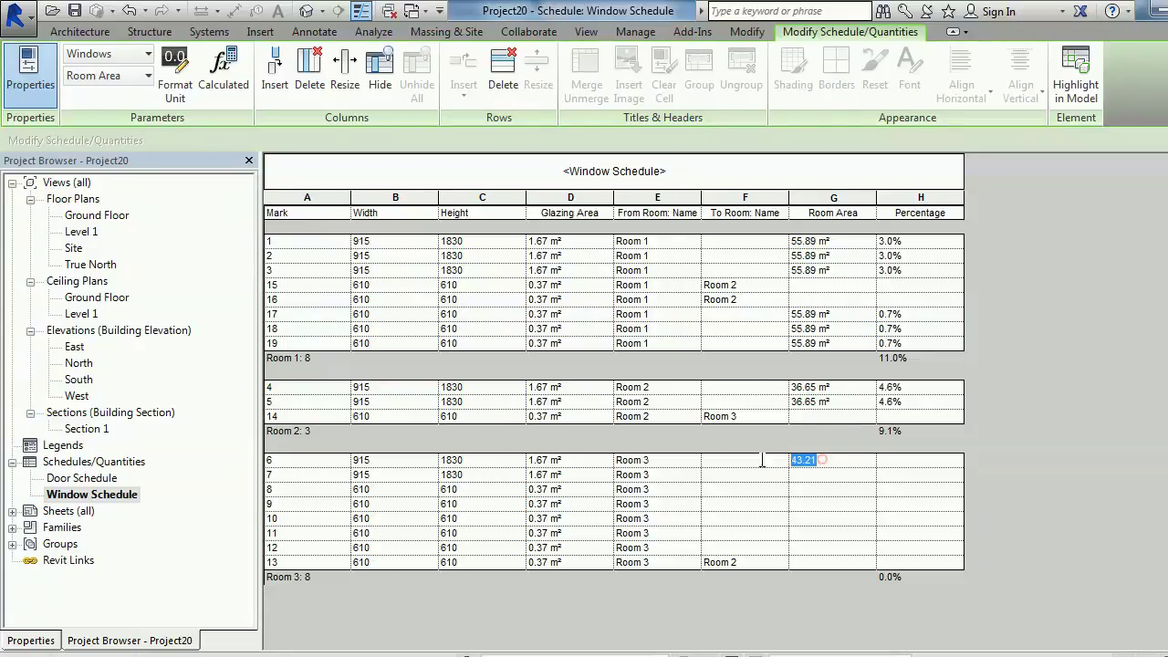
pyautogui.click(811, 475)
pyautogui.write('43.21')
pyautogui.click(811, 489)
pyautogui.write('43.21')
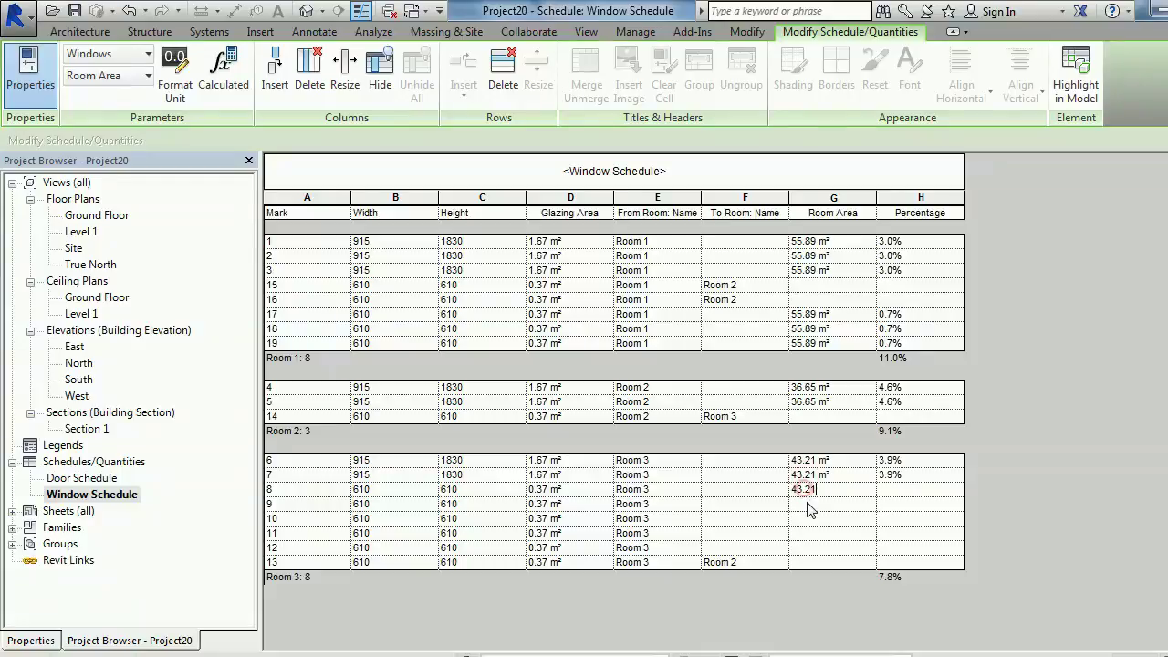
pyautogui.click(811, 504)
pyautogui.write('43.21')
pyautogui.click(811, 518)
pyautogui.write('43.21')
pyautogui.click(810, 533)
pyautogui.write('43.21')
pyautogui.click(807, 547)
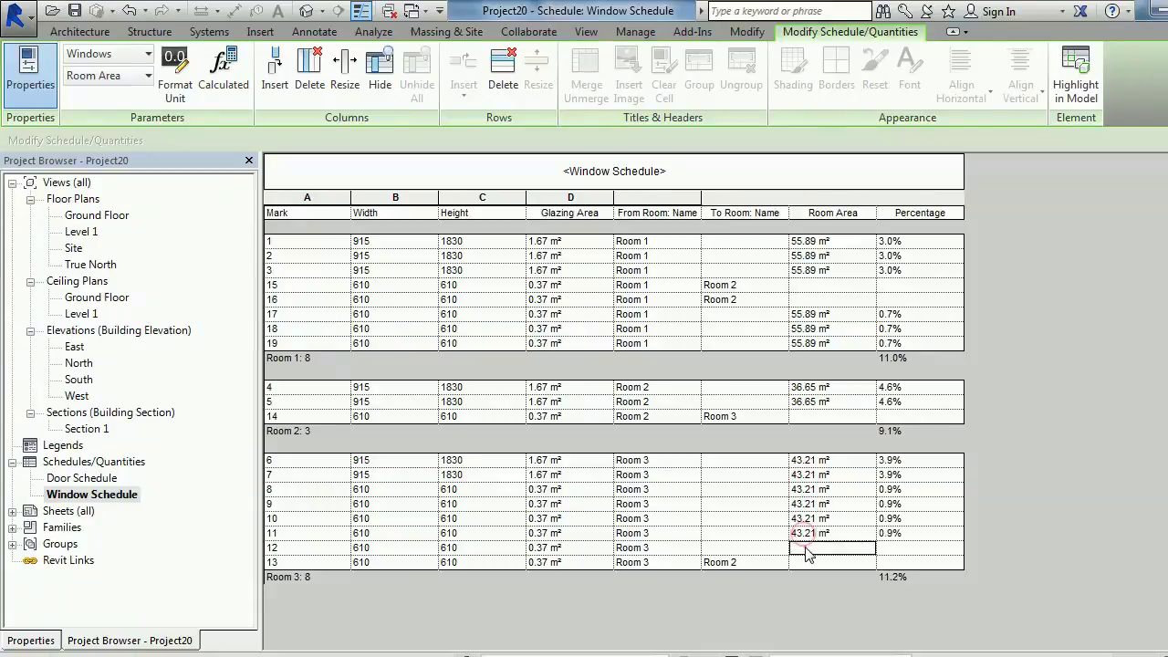
pyautogui.write('43.21')
pyautogui.click(819, 555)
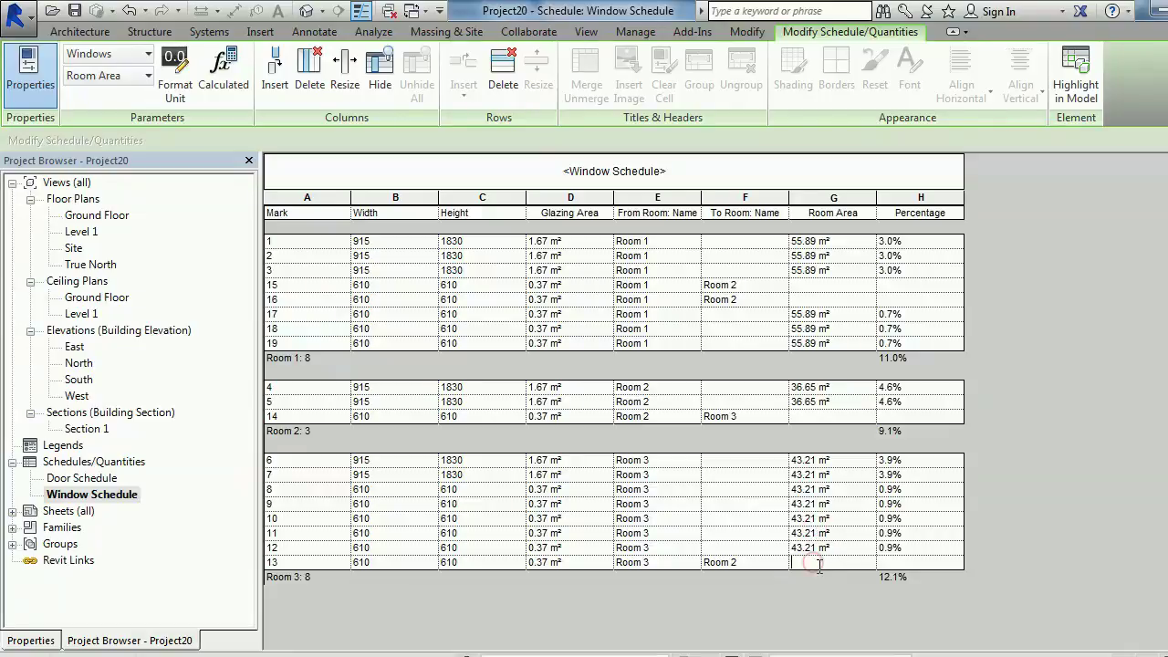
pyautogui.click(820, 537)
pyautogui.click(821, 536)
pyautogui.click(1046, 511)
pyautogui.click(88, 218)
pyautogui.doubleClick(88, 221)
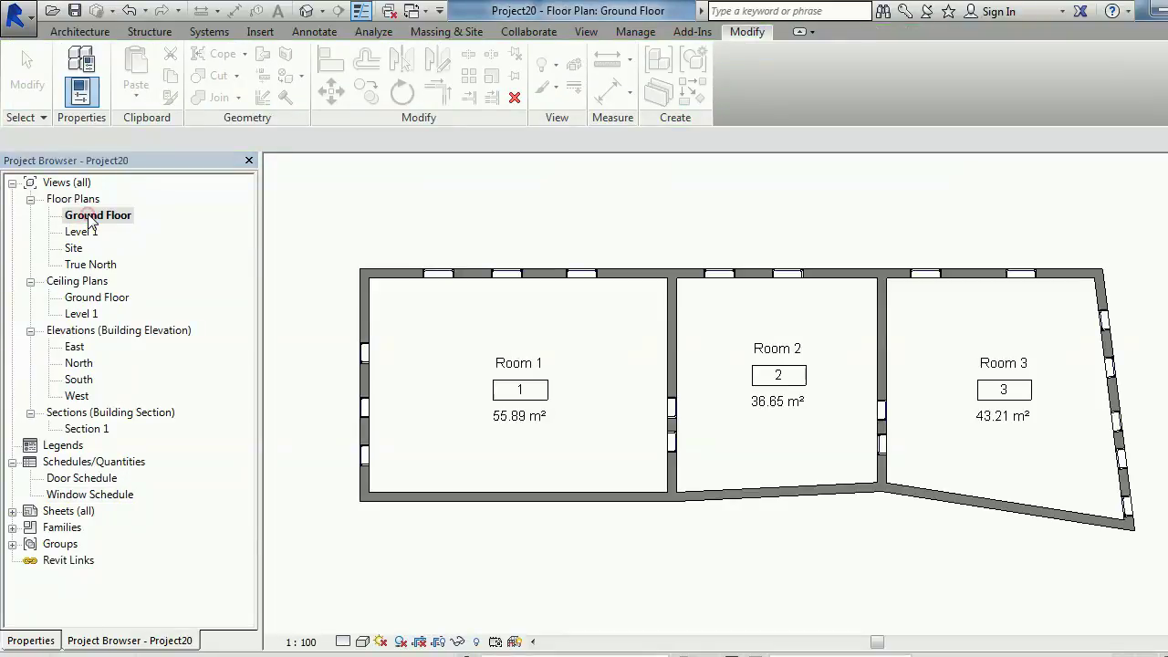
pyautogui.press('w')
pyautogui.press('a')
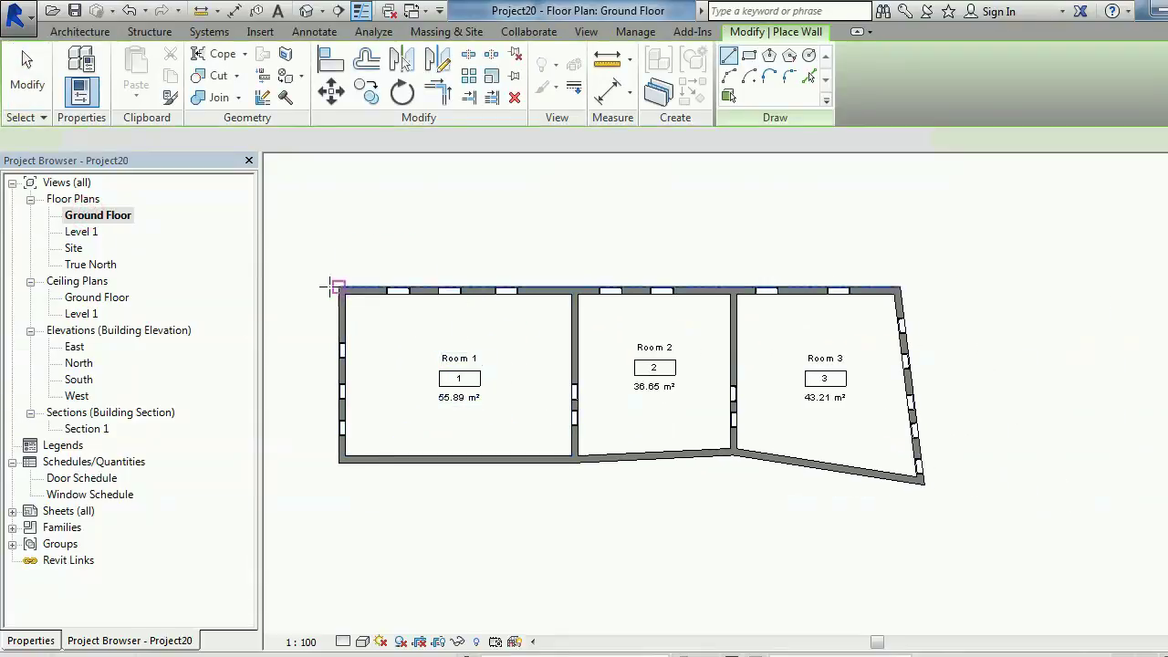
pyautogui.click(34, 639)
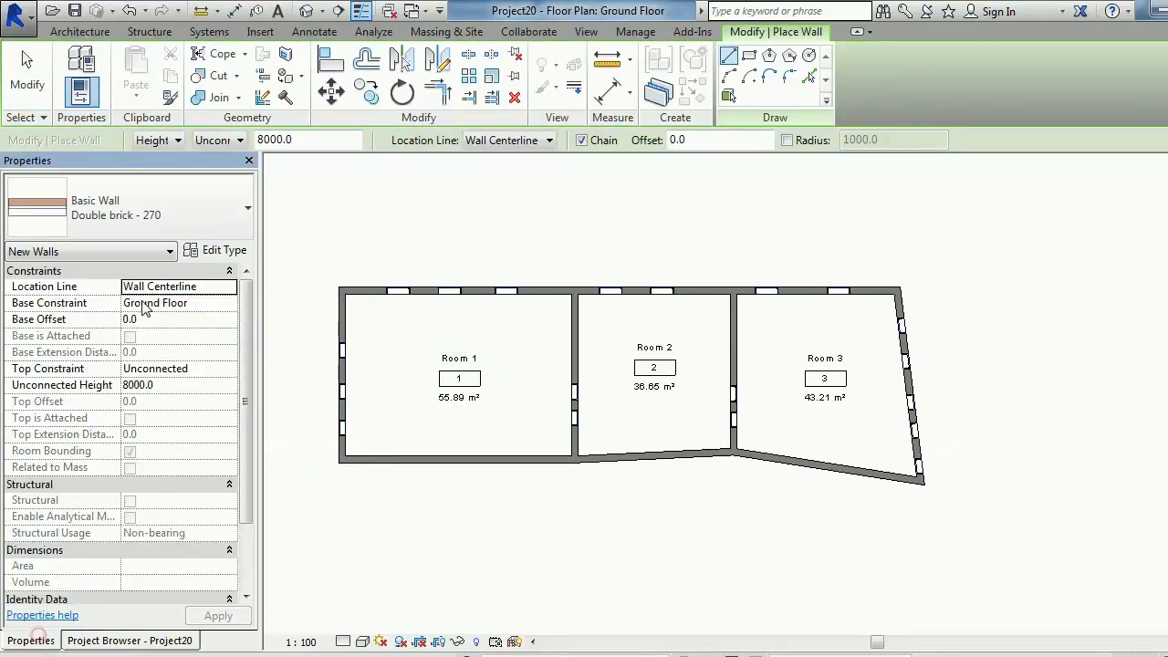
pyautogui.click(178, 202)
pyautogui.click(183, 197)
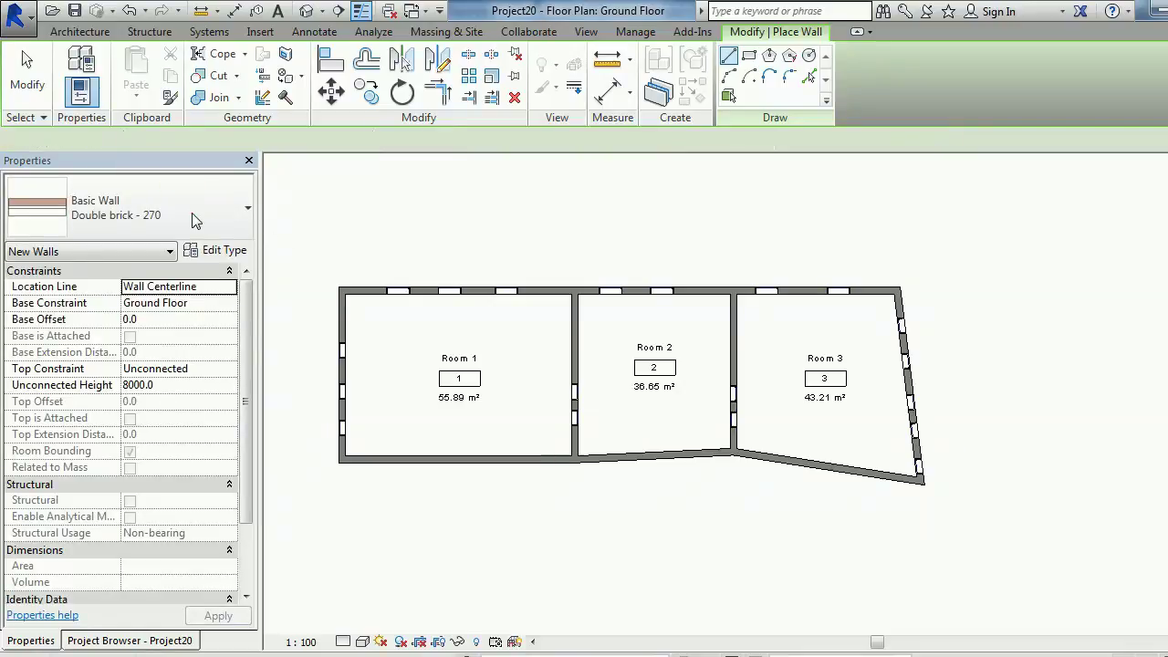
pyautogui.click(186, 207)
pyautogui.click(186, 207)
pyautogui.click(438, 199)
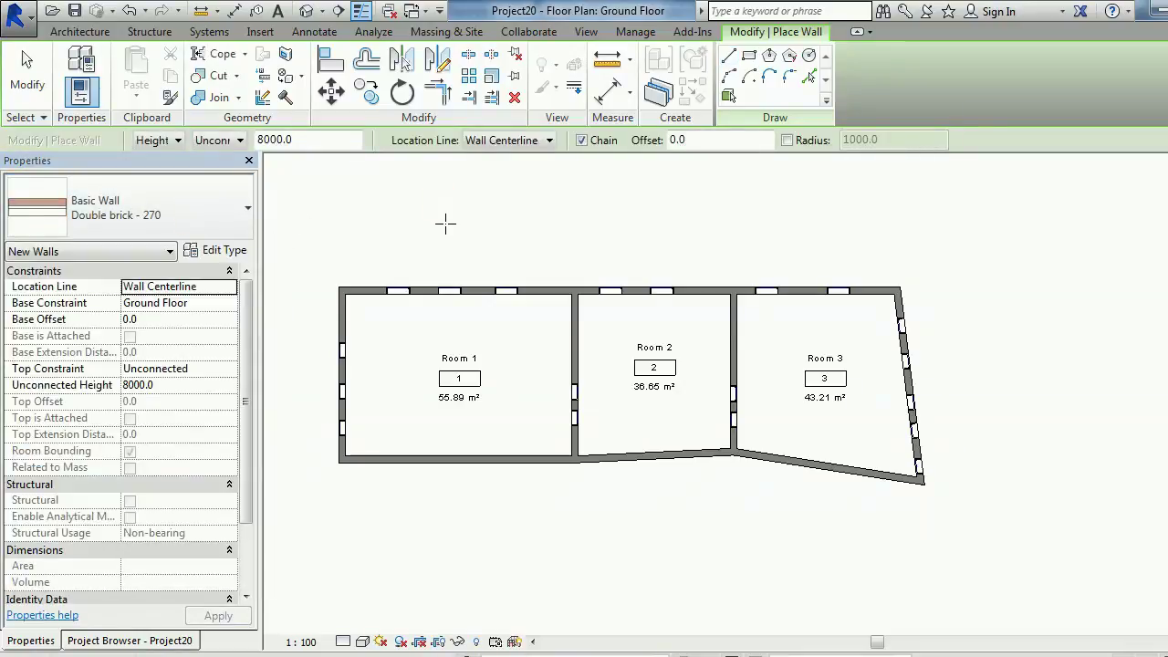
pyautogui.press('Escape')
pyautogui.press('Escape')
# Start placing a window and duplicate the M_Fixed 0406 x 0610mm type as a type named new.
pyautogui.press('w')
pyautogui.press('n')
pyautogui.click(171, 205)
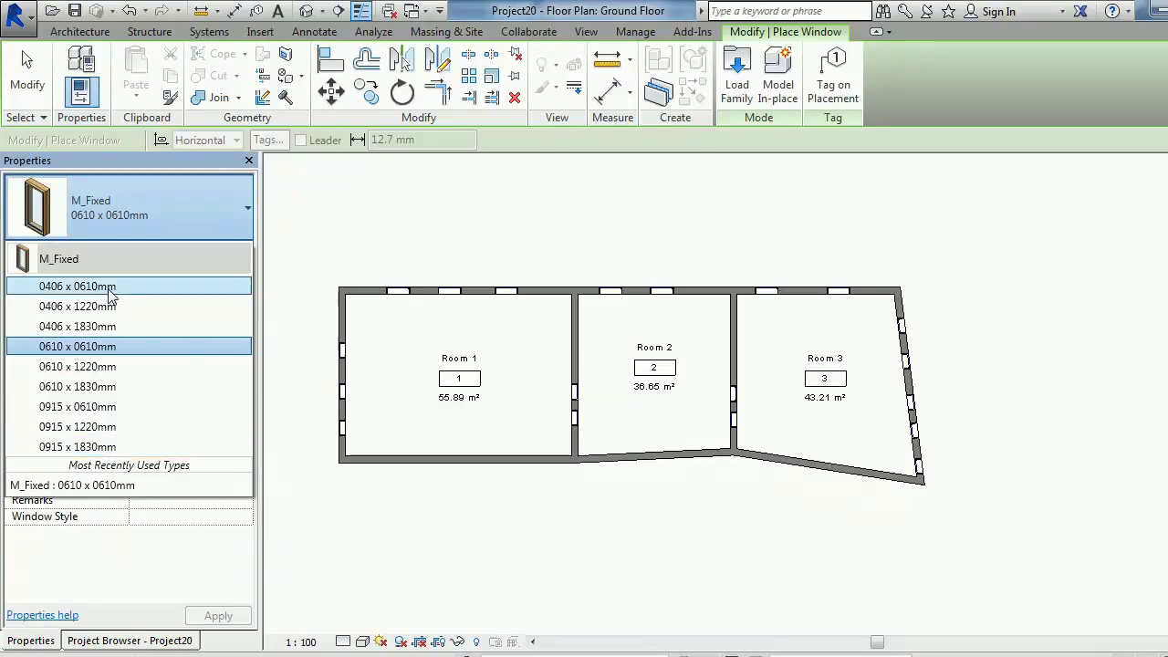
pyautogui.click(109, 289)
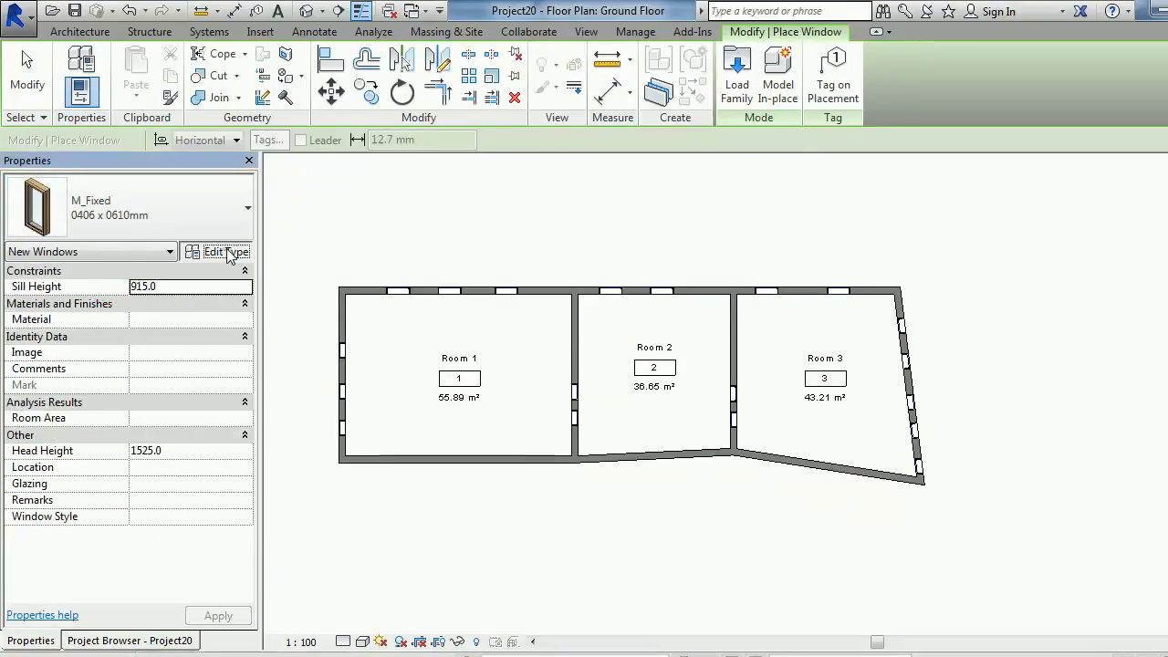
pyautogui.click(226, 253)
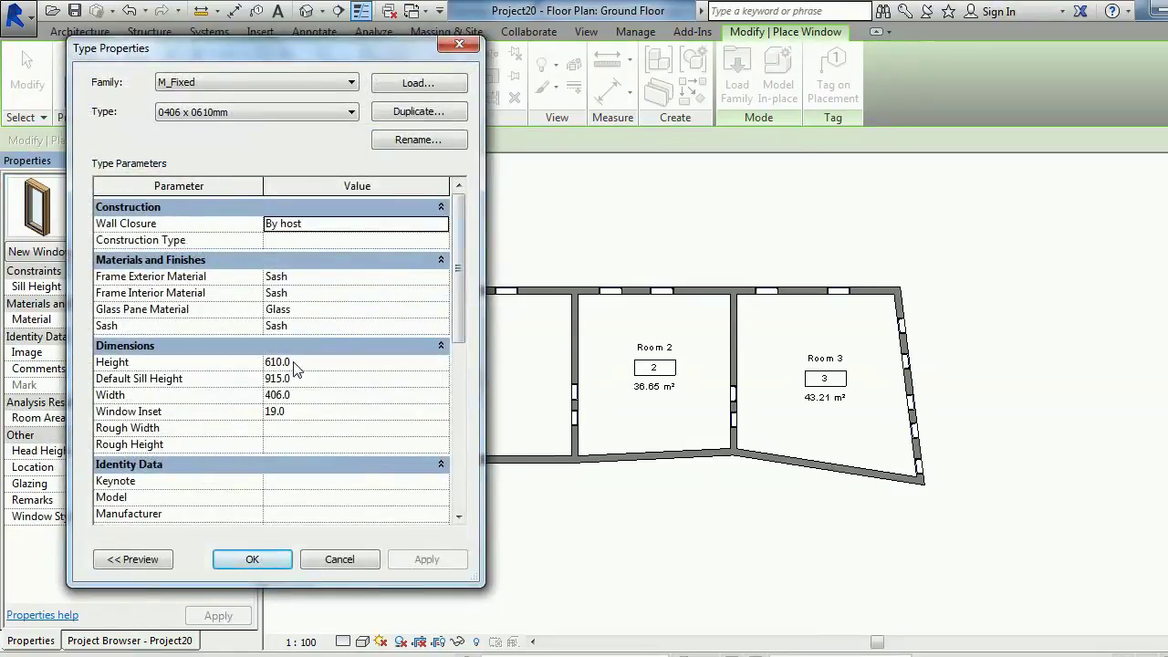
pyautogui.click(418, 111)
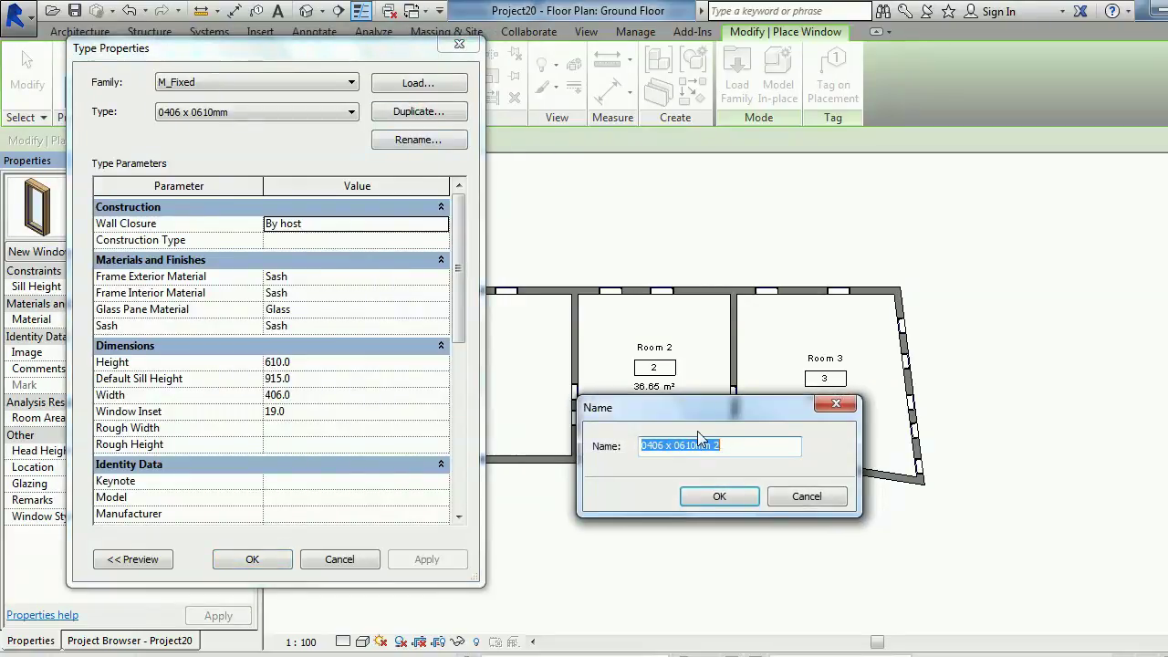
pyautogui.write('new')
pyautogui.press('Return')
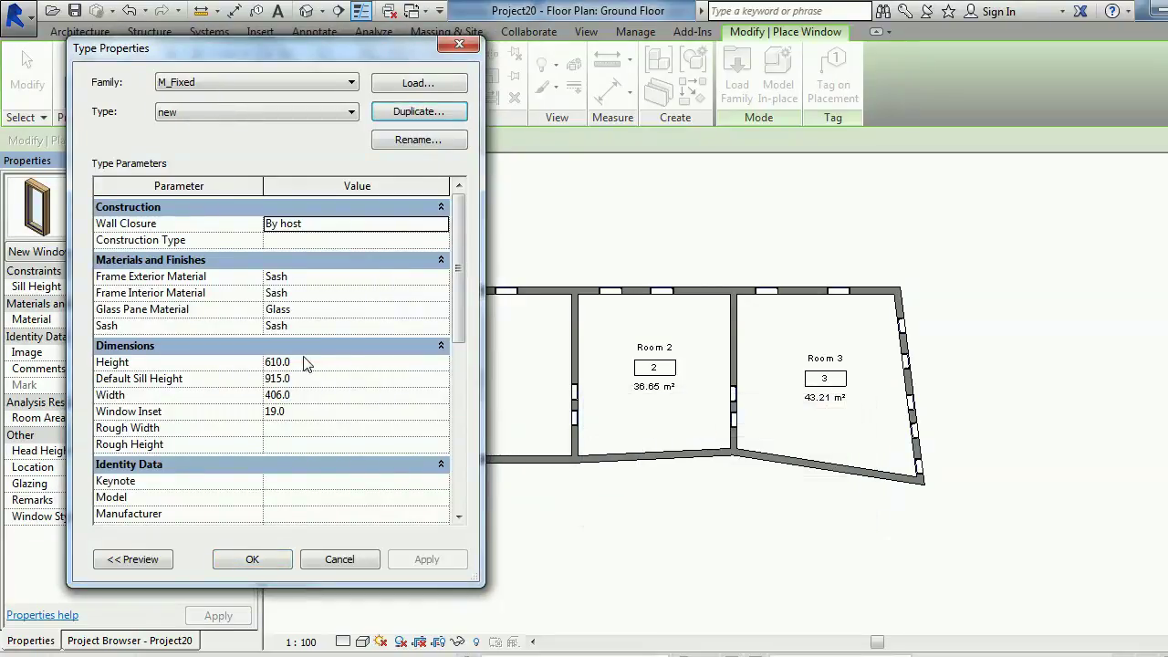
# Set the new window type's height and width to 2000 each and accept the type properties.
pyautogui.click(306, 362)
pyautogui.write('2000')
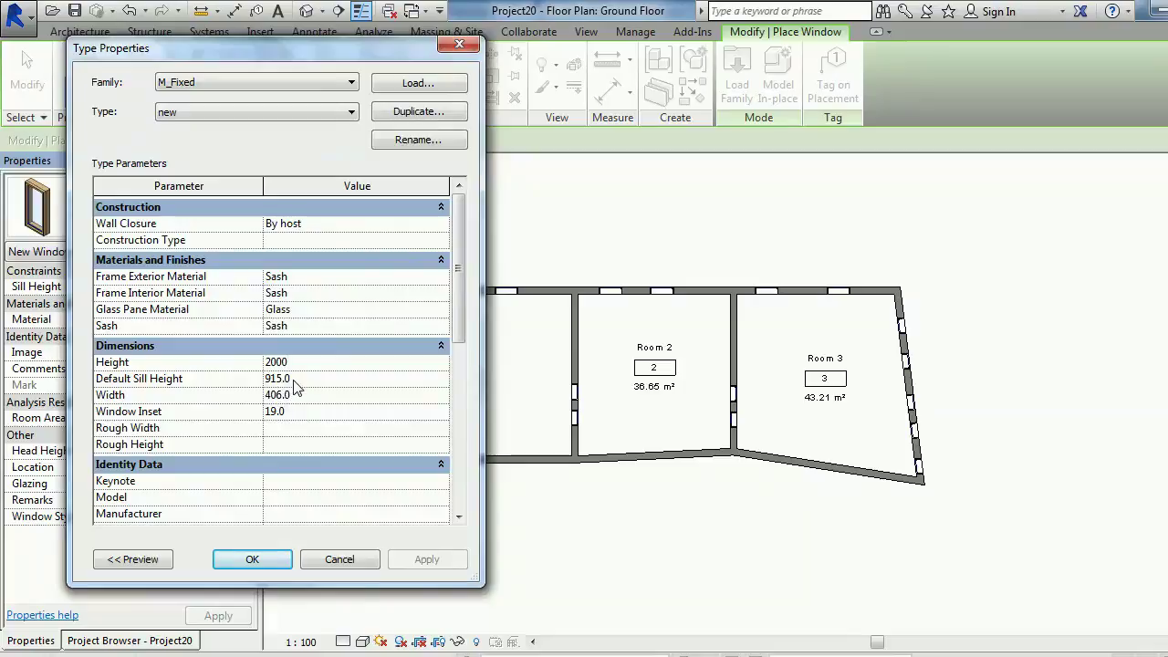
pyautogui.click(317, 399)
pyautogui.write('2000')
pyautogui.click(253, 561)
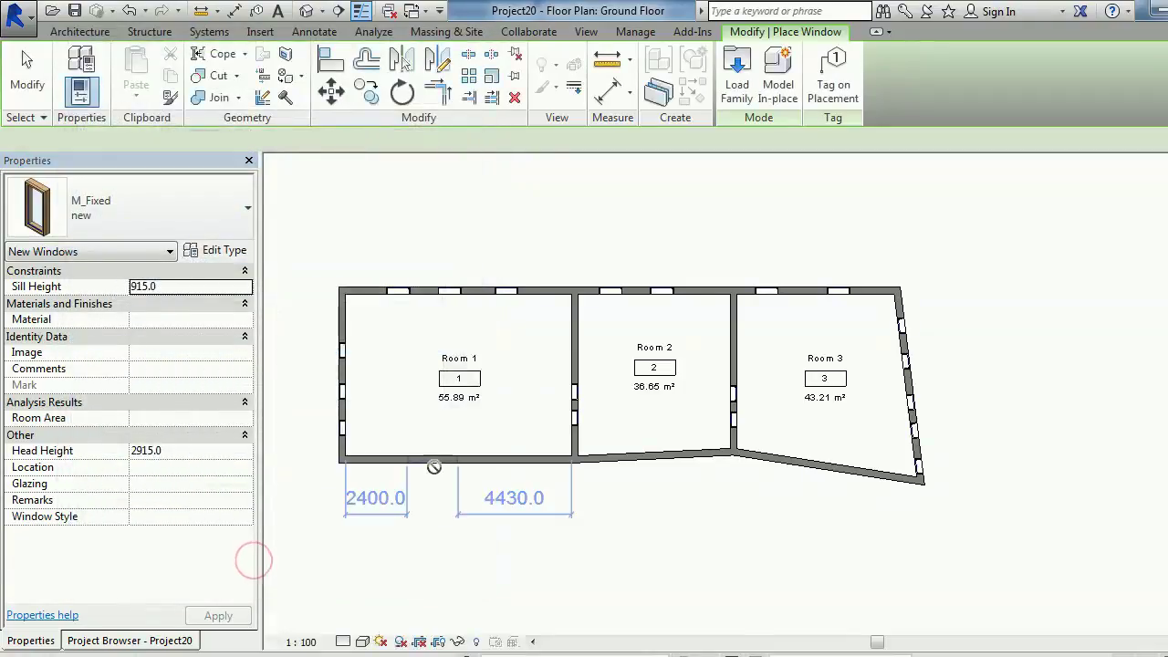
# Place two of the new windows in the south wall of Room 1 and one each in the south walls of Rooms 2 and 3.
pyautogui.click(404, 459)
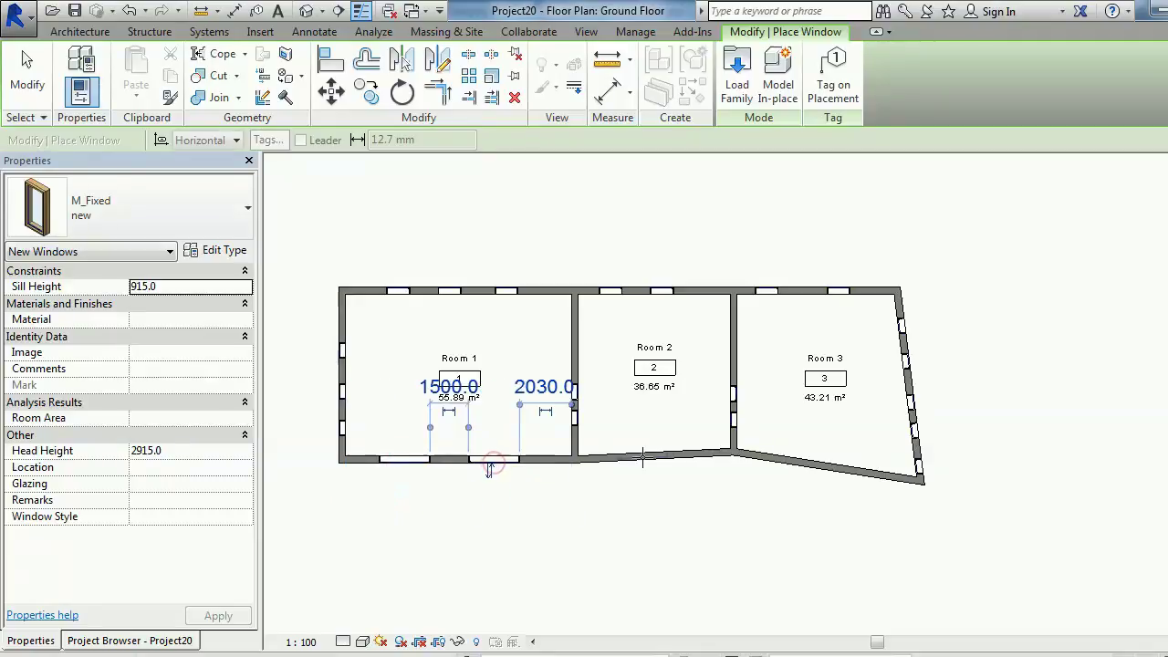
pyautogui.click(493, 459)
pyautogui.click(647, 455)
pyautogui.click(817, 469)
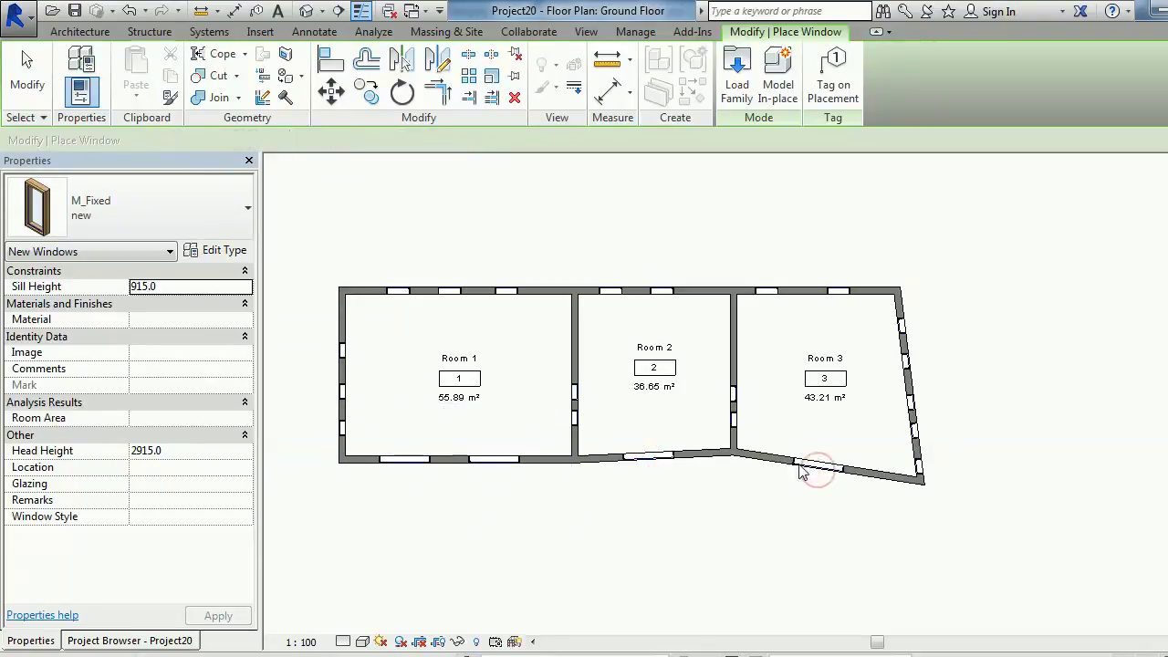
pyautogui.press('Escape')
pyautogui.press('Escape')
# Open the Window Schedule and enter a Room Area of 55.89 m² for windows 20 and 21 in Room 1.
pyautogui.click(110, 641)
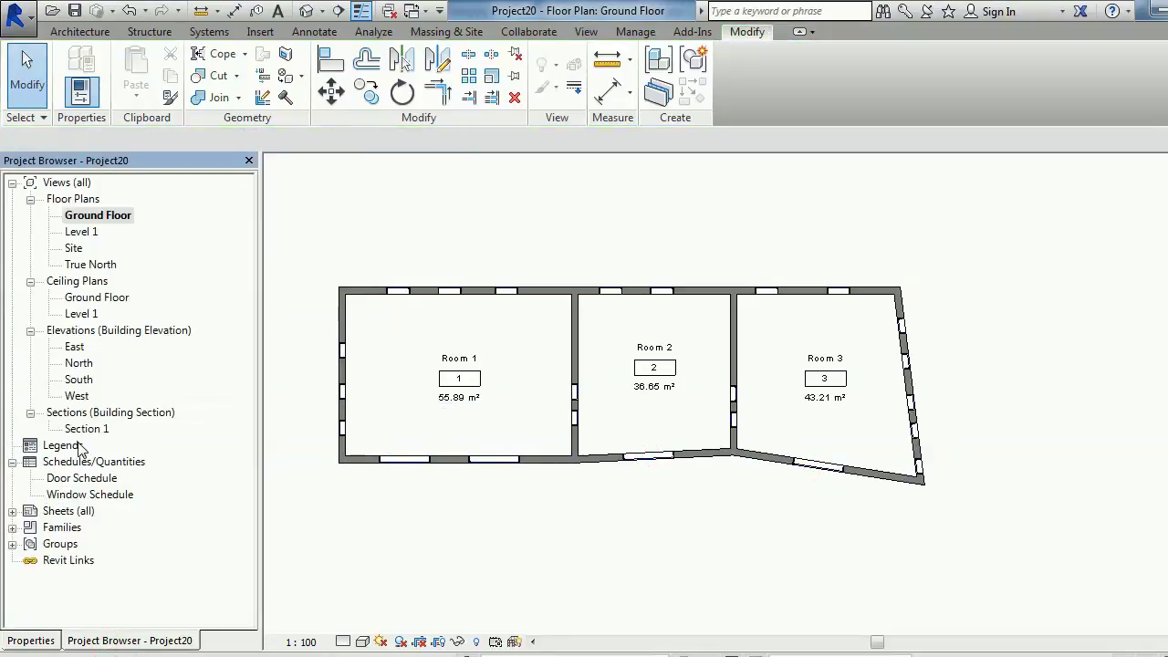
pyautogui.doubleClick(80, 496)
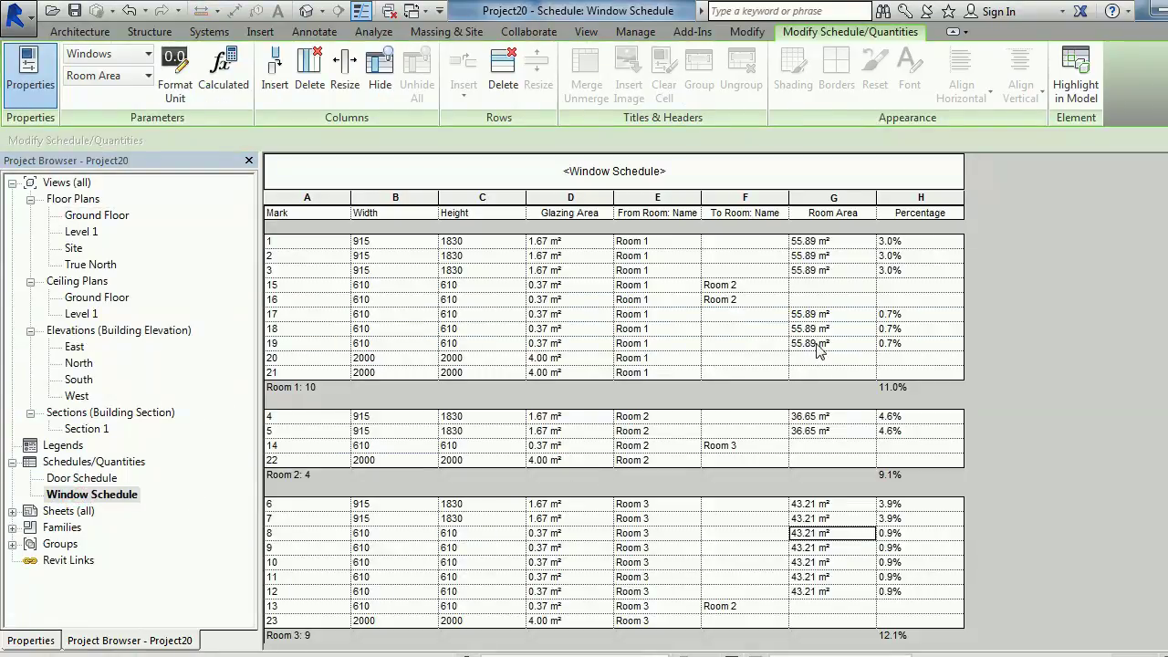
pyautogui.click(817, 344)
pyautogui.click(819, 359)
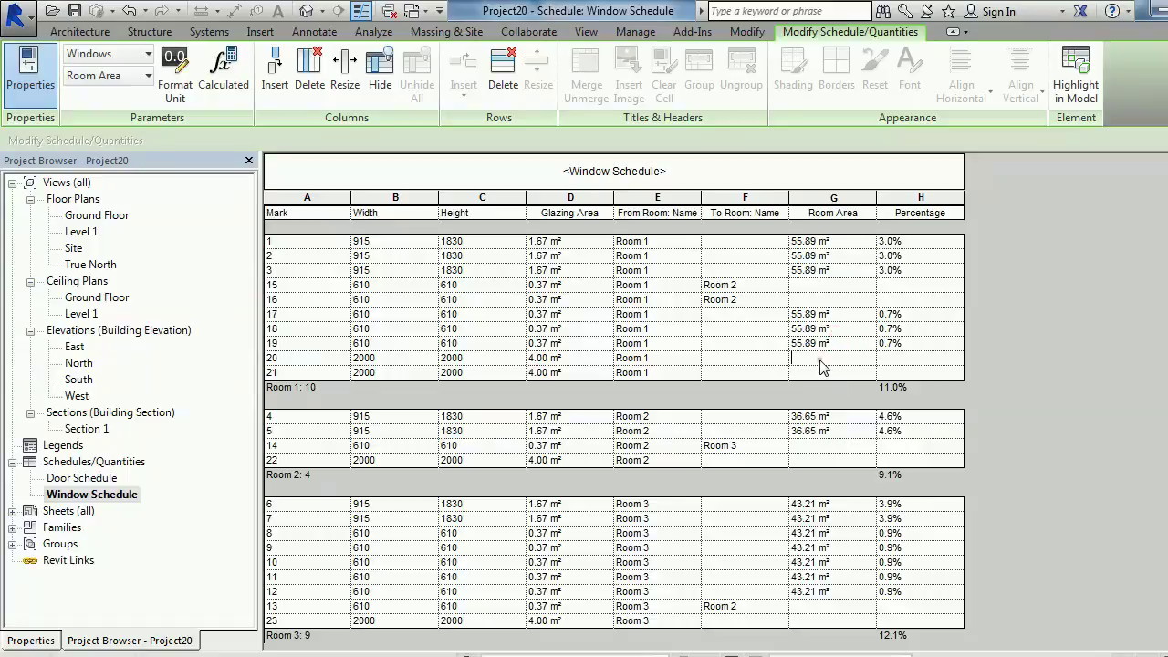
# Copy the Room Area of 36.65 m² to window 22 in Room 2 and 43.21 m² to window 23 in Room 3.
pyautogui.click(832, 429)
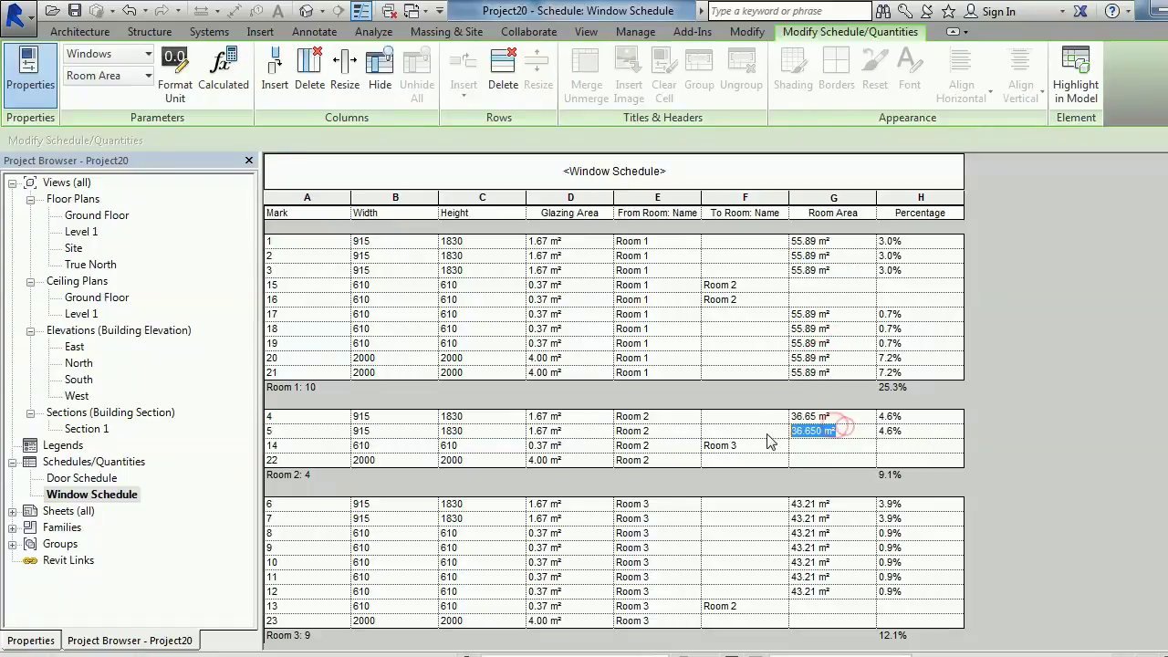
pyautogui.hotkey('ctrl', 'c')
pyautogui.click(818, 459)
pyautogui.hotkey('ctrl', 'v')
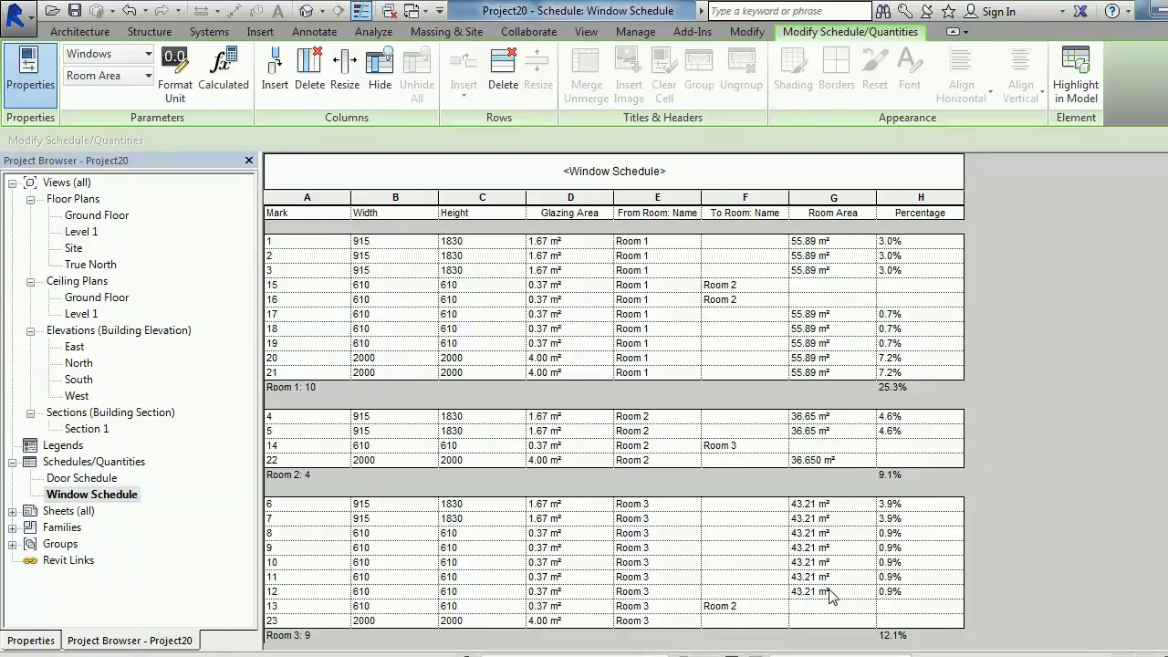
pyautogui.click(815, 591)
pyautogui.hotkey('ctrl', 'c')
pyautogui.click(818, 620)
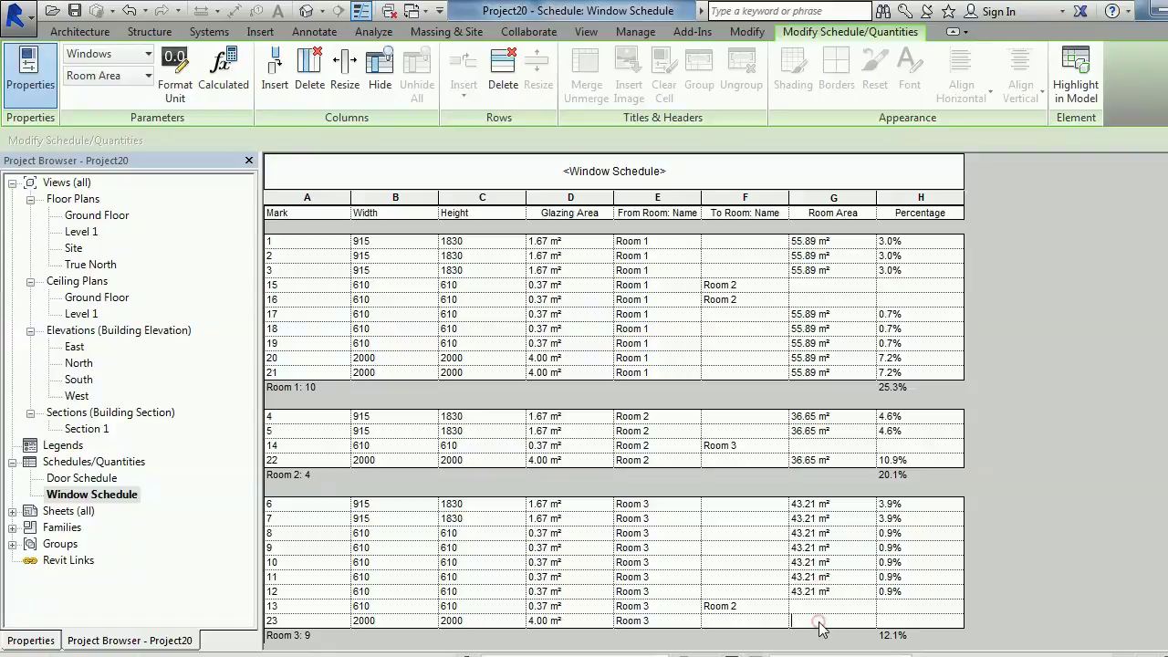
pyautogui.hotkey('ctrl', 'v')
pyautogui.click(914, 444)
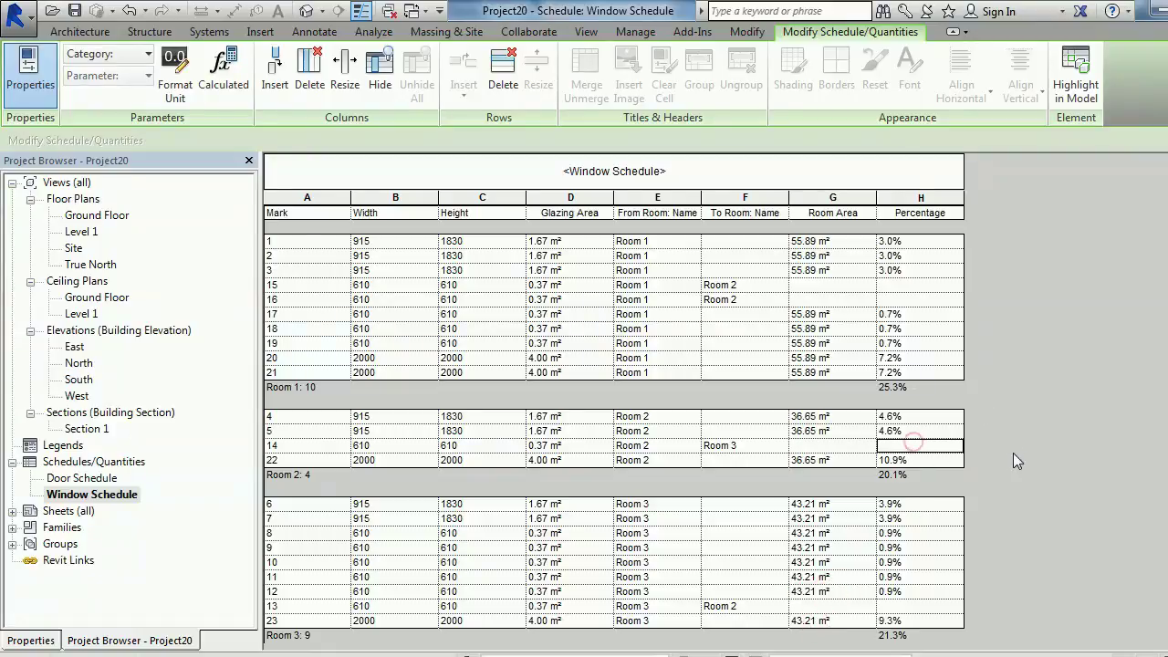
pyautogui.click(1069, 464)
pyautogui.press('Escape')
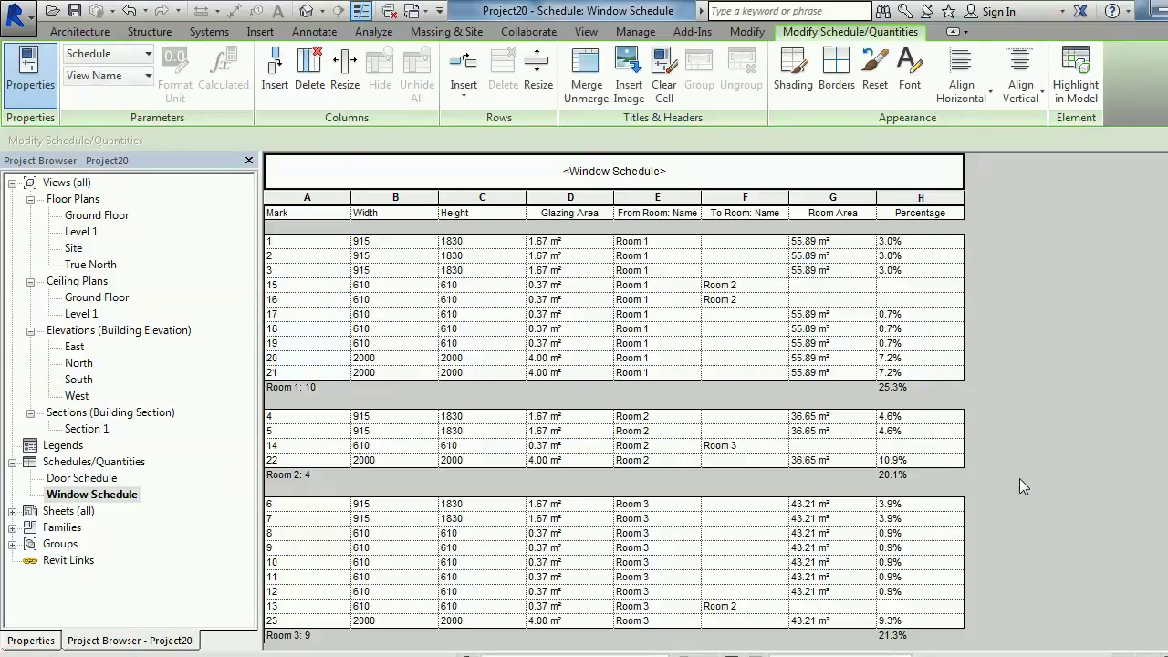